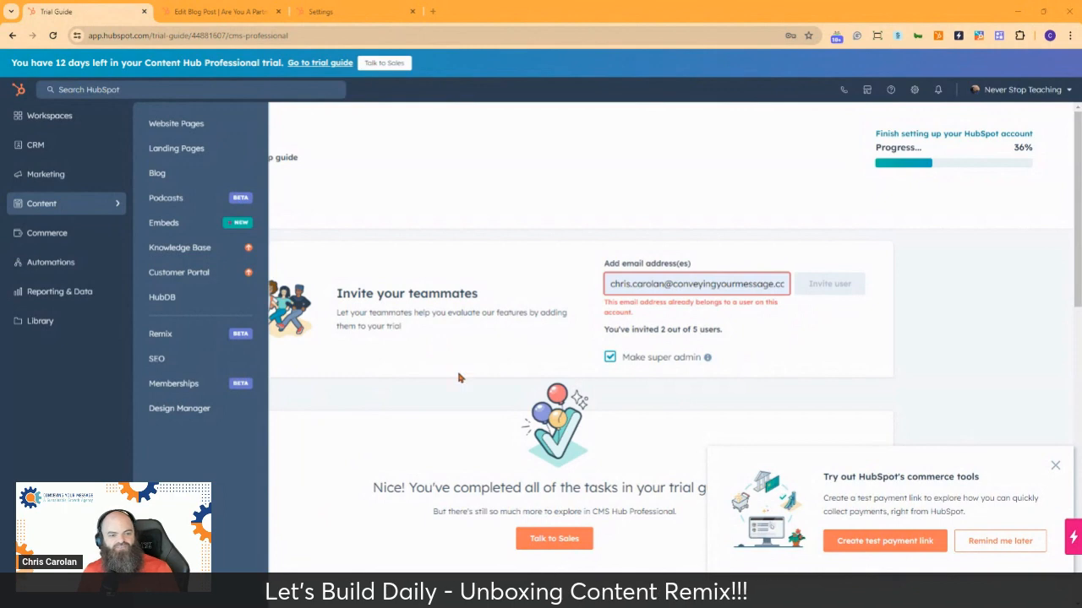
Review the Content Hub Professional trial guide and its task sections, dismissing the commerce tools pop-up.
{"action": "scroll", "coordinate": [452, 367], "scroll_direction": "down", "scroll_amount": 2}
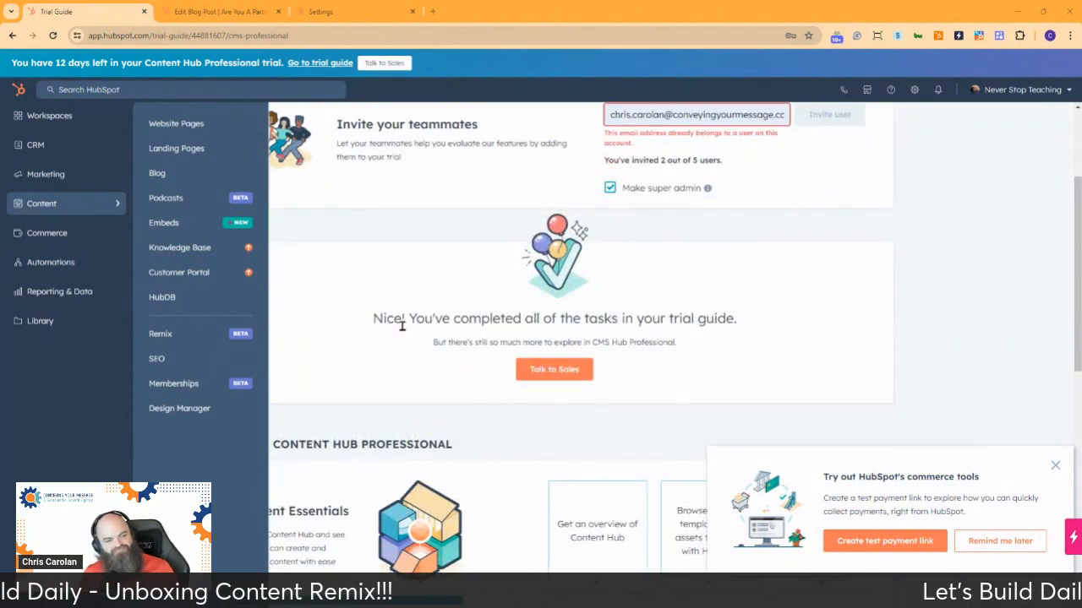
{"action": "scroll", "coordinate": [457, 374], "scroll_direction": "down", "scroll_amount": 2}
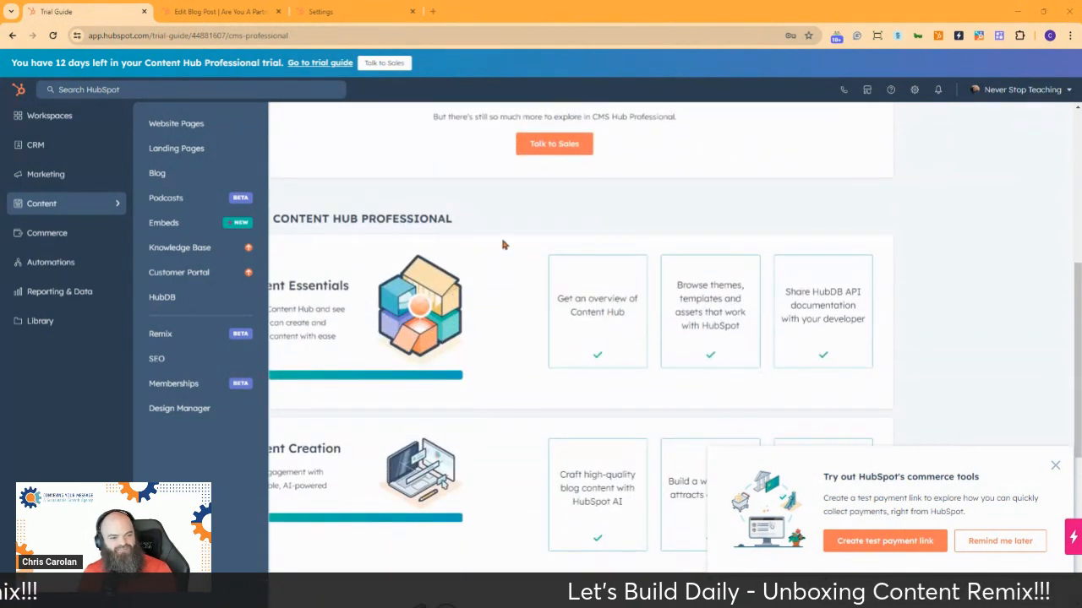
{"action": "scroll", "coordinate": [494, 261], "scroll_direction": "down", "scroll_amount": 4}
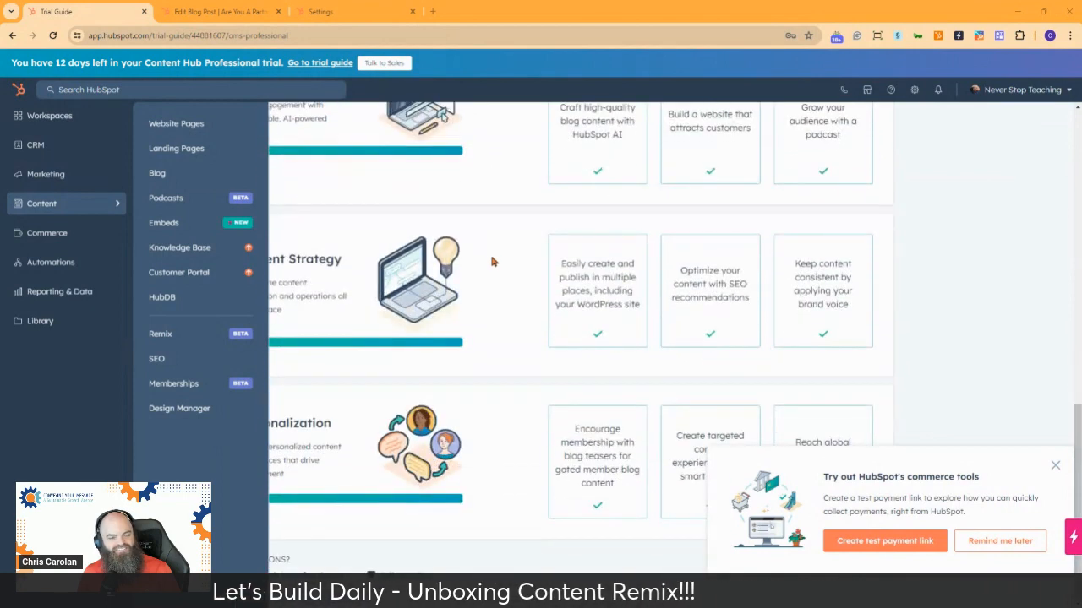
{"action": "scroll", "coordinate": [493, 261], "scroll_direction": "up", "scroll_amount": 10}
{"action": "scroll", "coordinate": [487, 251], "scroll_direction": "down", "scroll_amount": 4}
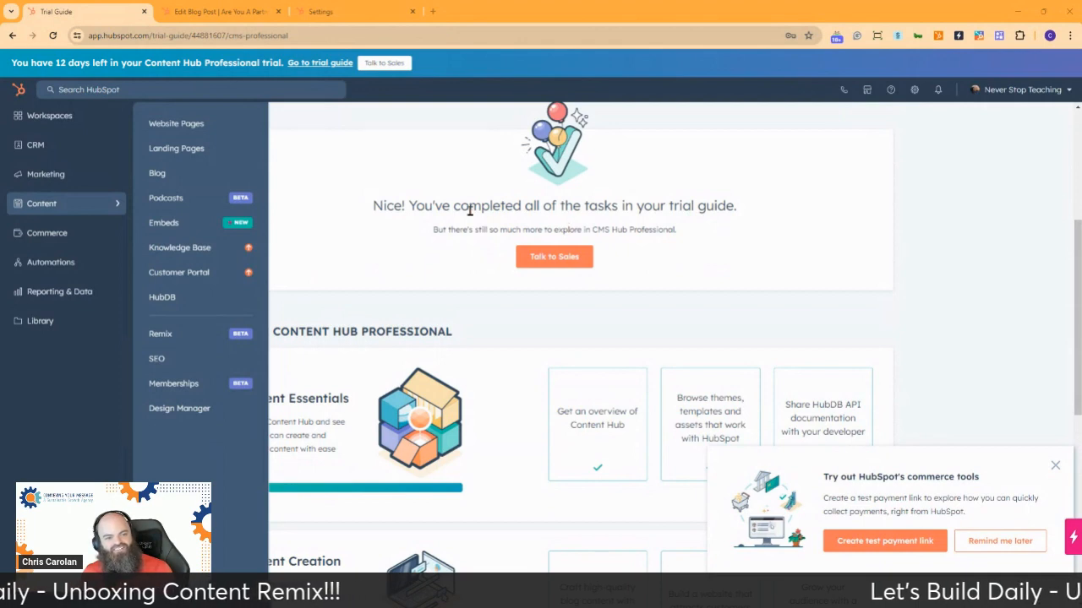
{"action": "left_click", "coordinate": [1056, 468]}
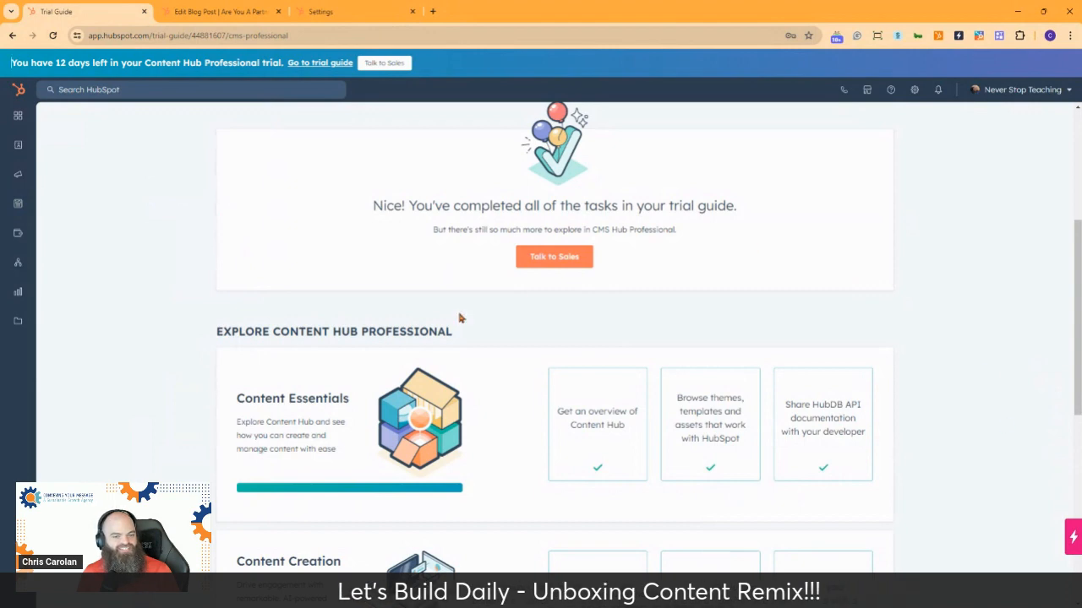
{"action": "scroll", "coordinate": [456, 313], "scroll_direction": "up", "scroll_amount": 3}
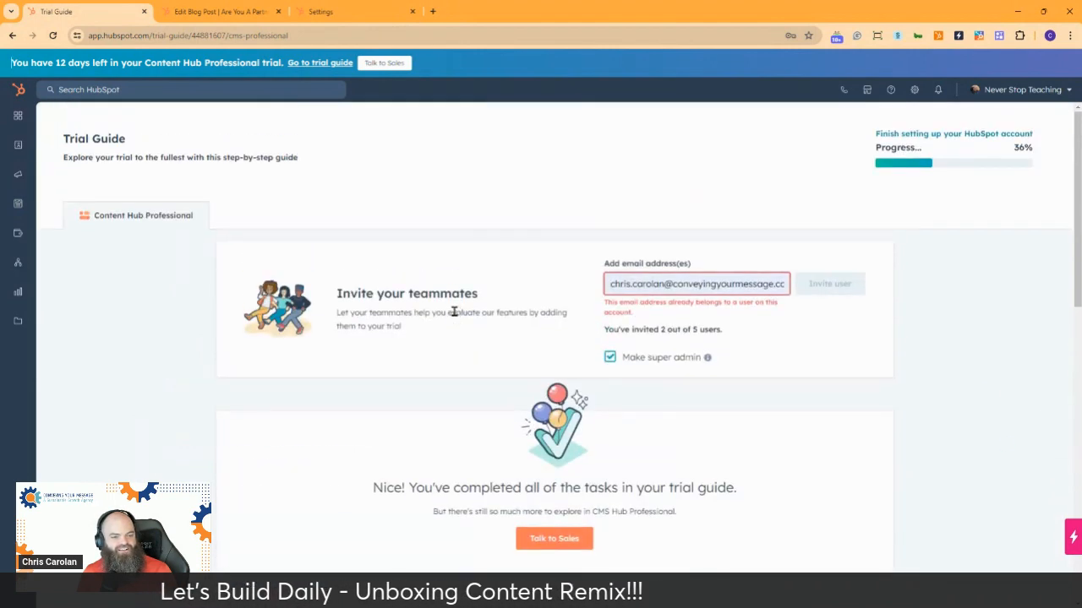
{"action": "scroll", "coordinate": [737, 475], "scroll_direction": "down", "scroll_amount": 2}
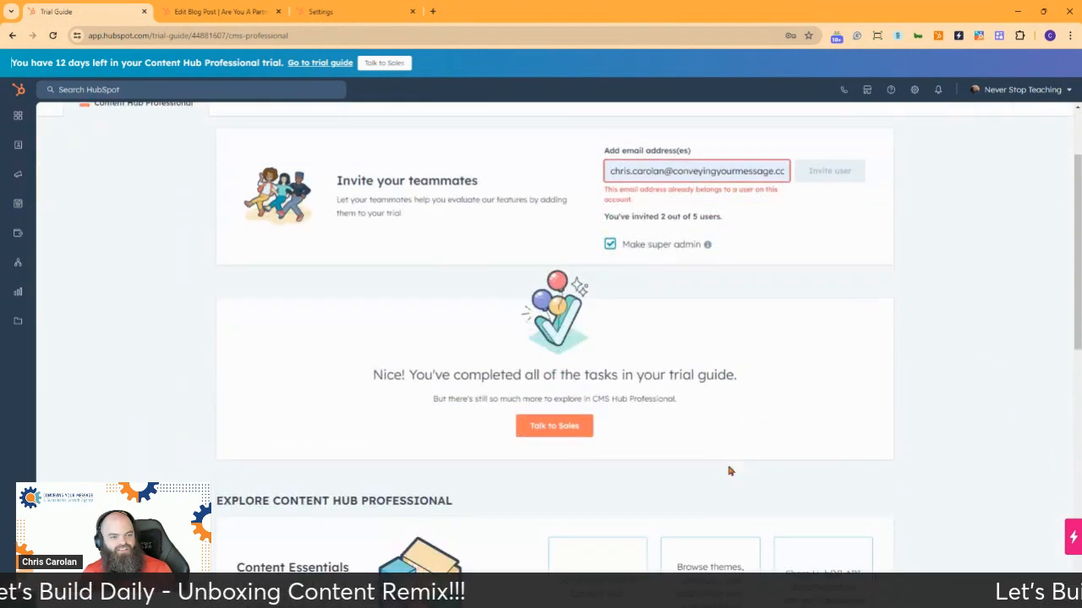
{"action": "scroll", "coordinate": [710, 452], "scroll_direction": "up", "scroll_amount": 2}
{"action": "scroll", "coordinate": [693, 444], "scroll_direction": "down", "scroll_amount": 2}
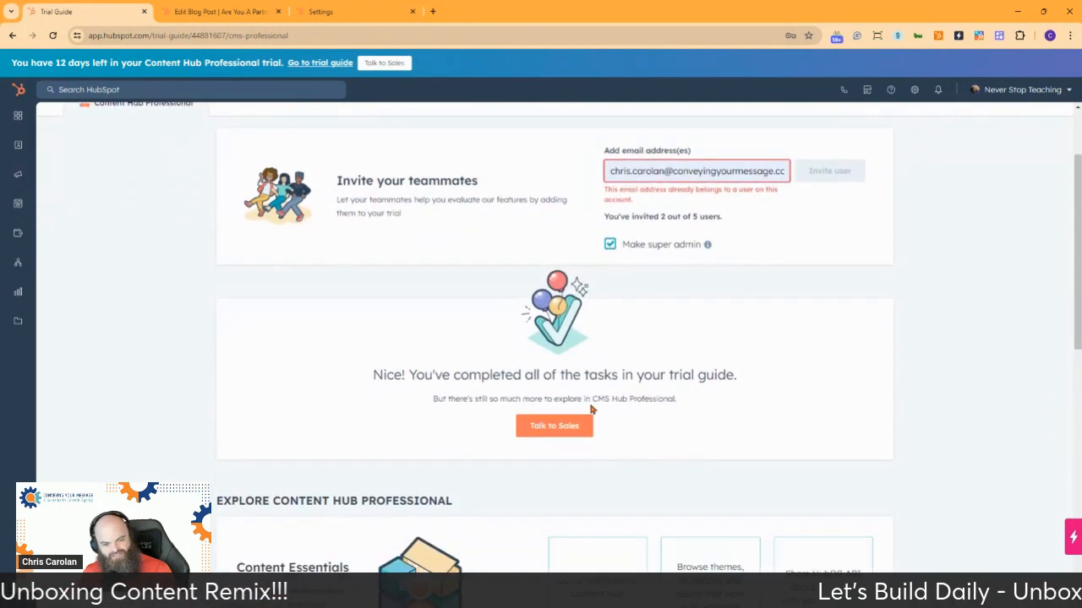
{"action": "left_click_drag", "start_coordinate": [592, 399], "coordinate": [676, 411]}
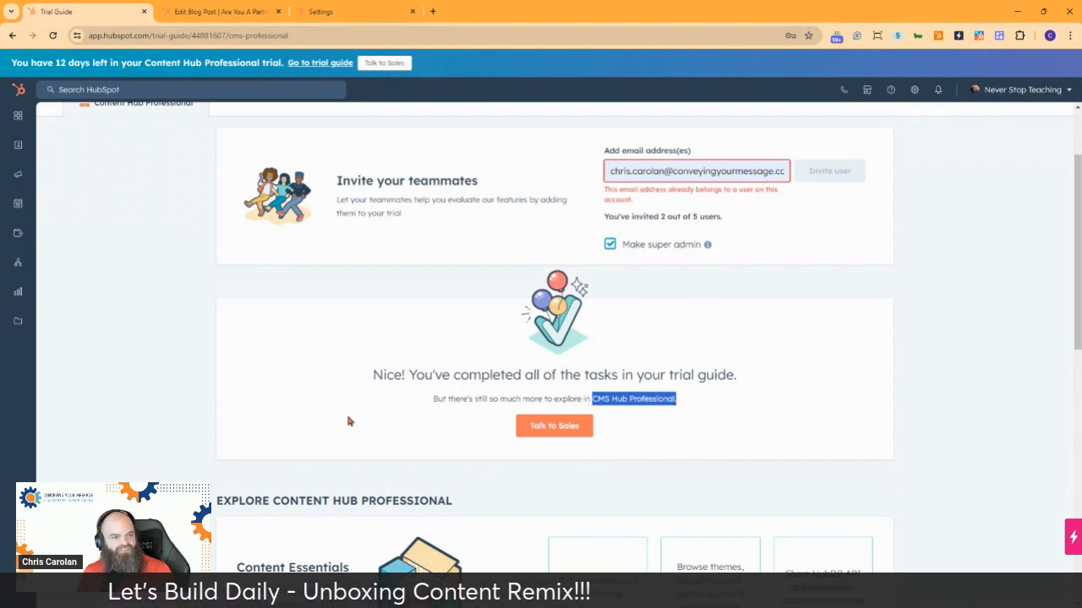
{"action": "scroll", "coordinate": [348, 421], "scroll_direction": "up", "scroll_amount": 2}
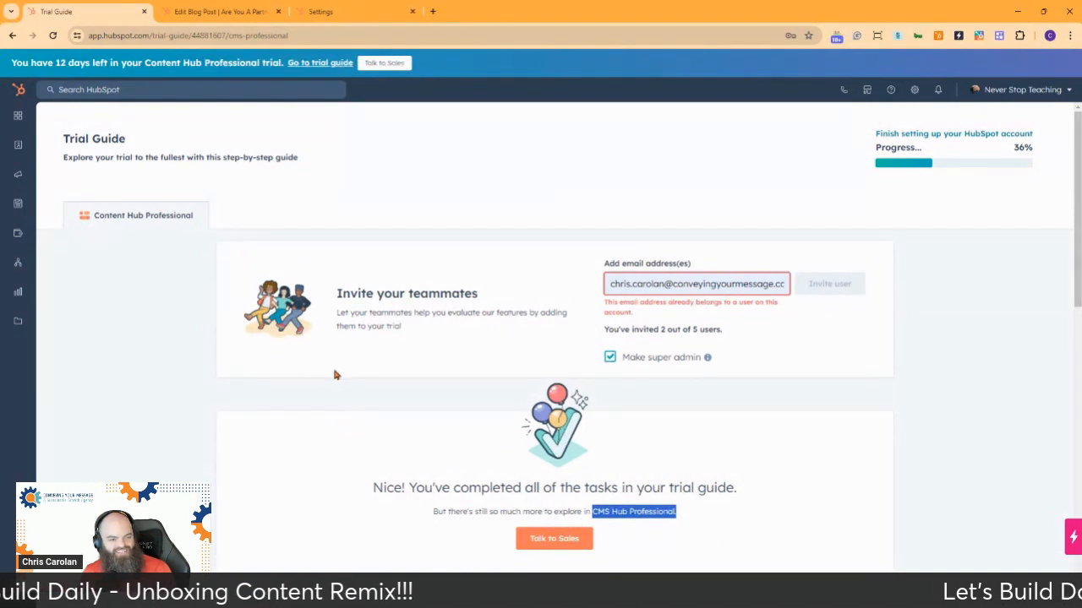
Open the Content Remix tool and read its welcome description.
{"action": "mouse_move", "coordinate": [57, 210]}
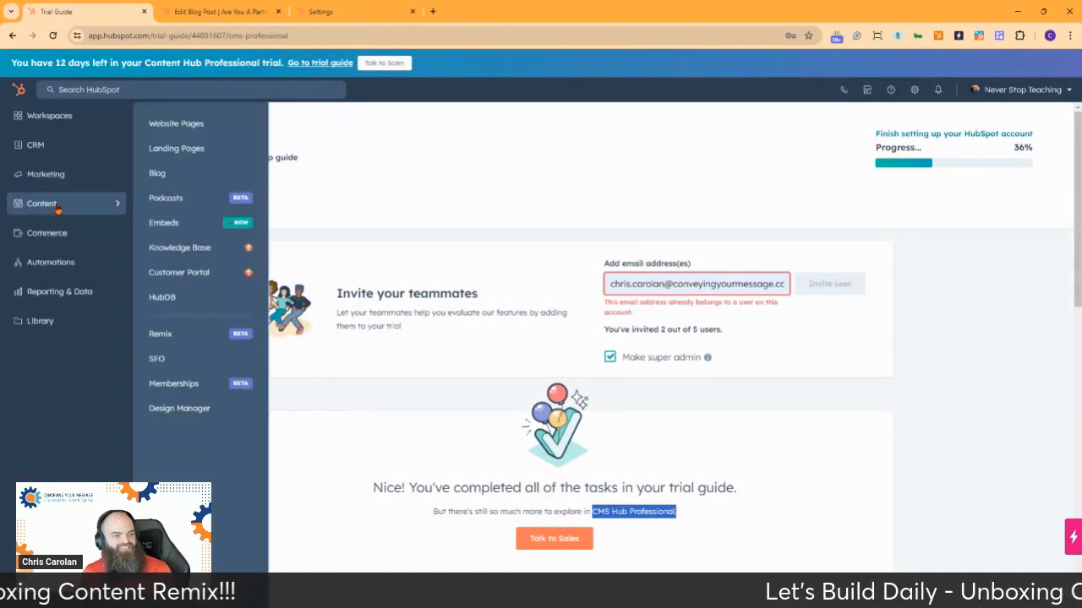
{"action": "left_click", "coordinate": [191, 338]}
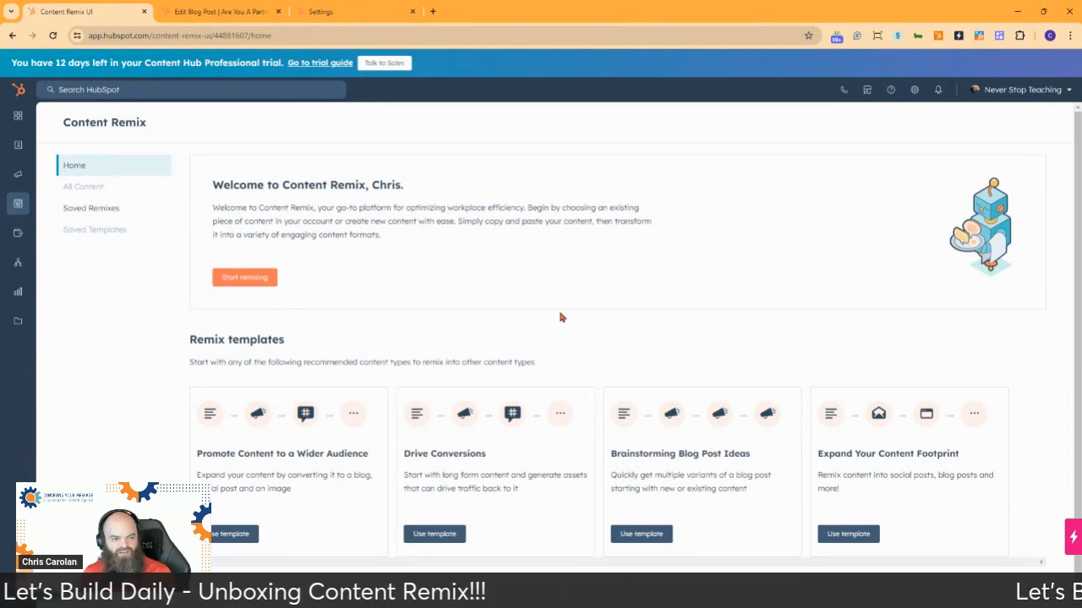
{"action": "scroll", "coordinate": [561, 324], "scroll_direction": "down", "scroll_amount": 1}
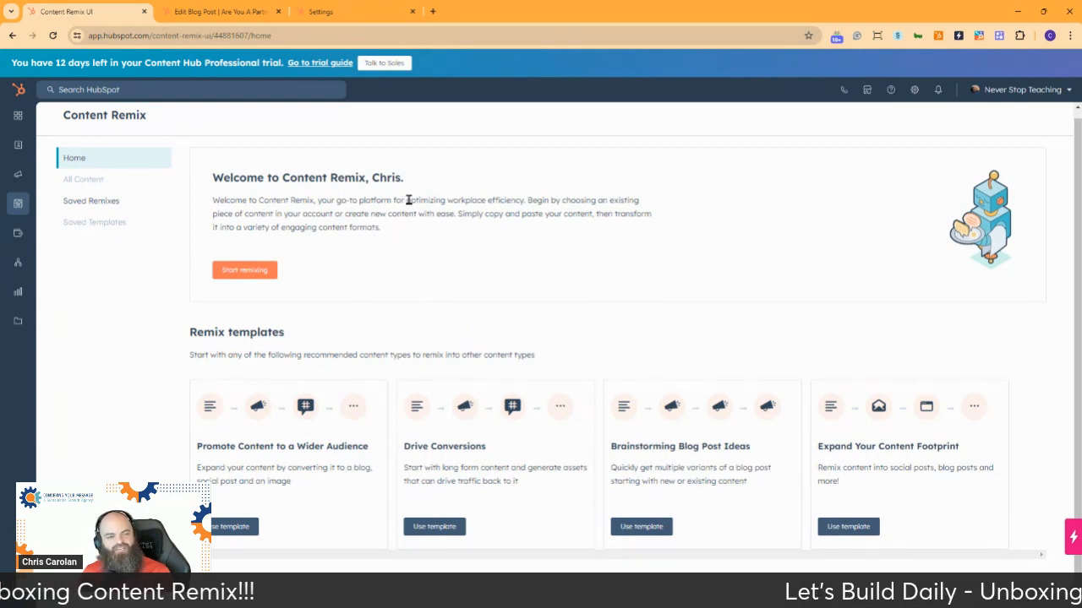
{"action": "left_click_drag", "start_coordinate": [406, 200], "coordinate": [524, 210]}
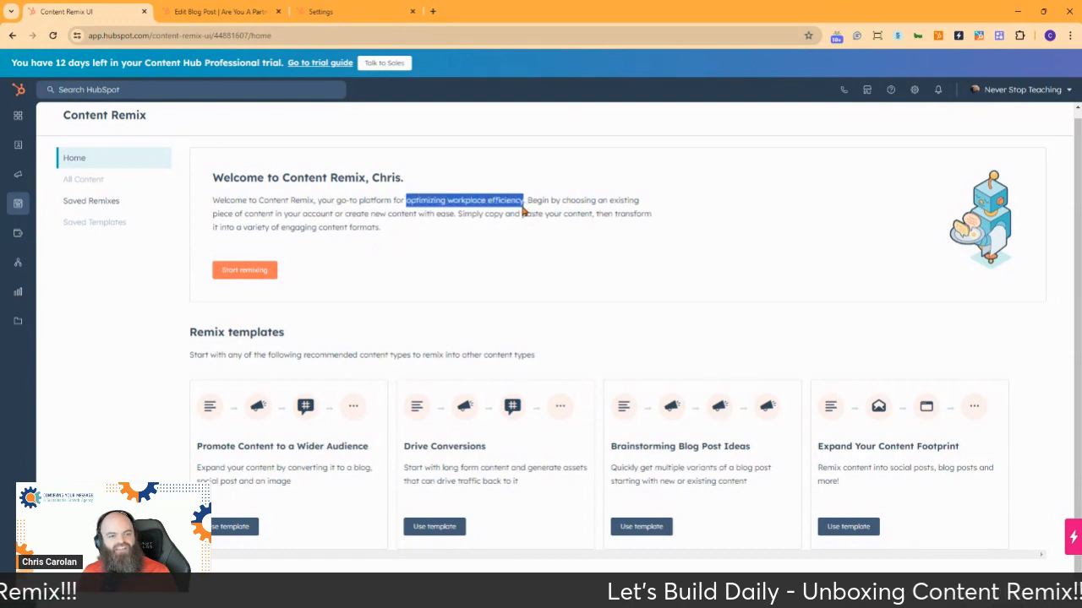
{"action": "left_click", "coordinate": [394, 230]}
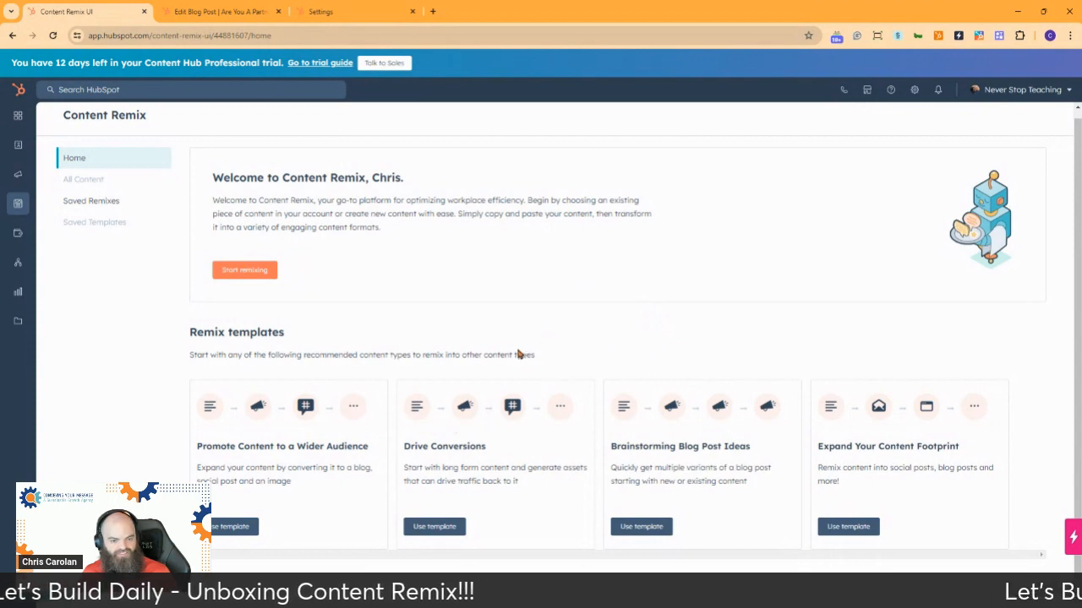
Open conveyingyourmessage.com in a new tab and examine the Resource-Efficient Content diagram on its home page.
{"action": "left_click", "coordinate": [433, 12]}
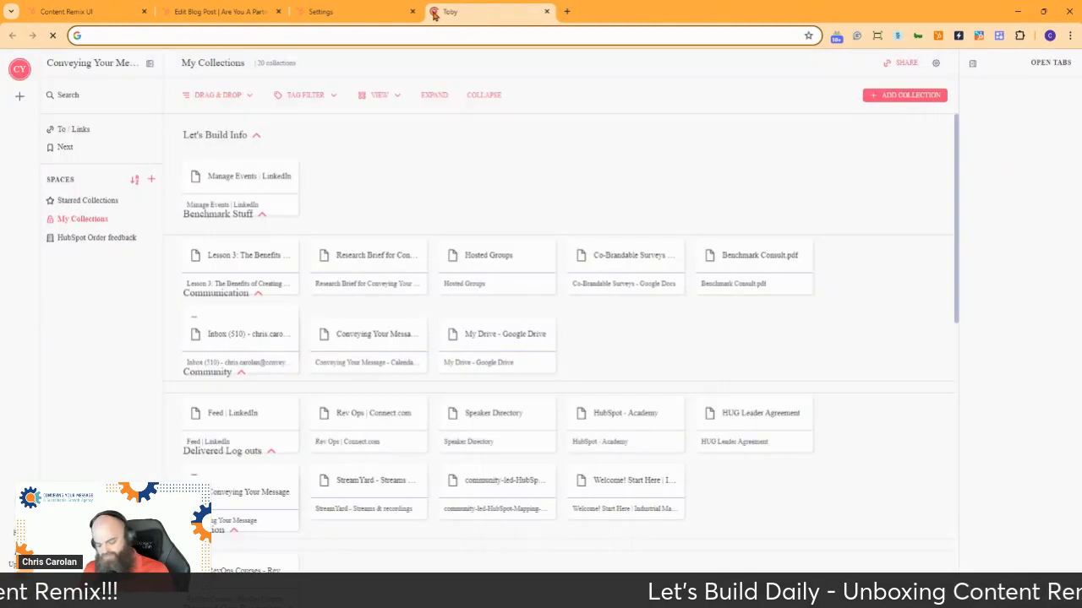
{"action": "type", "text": "conveyingyourmessage.com"}
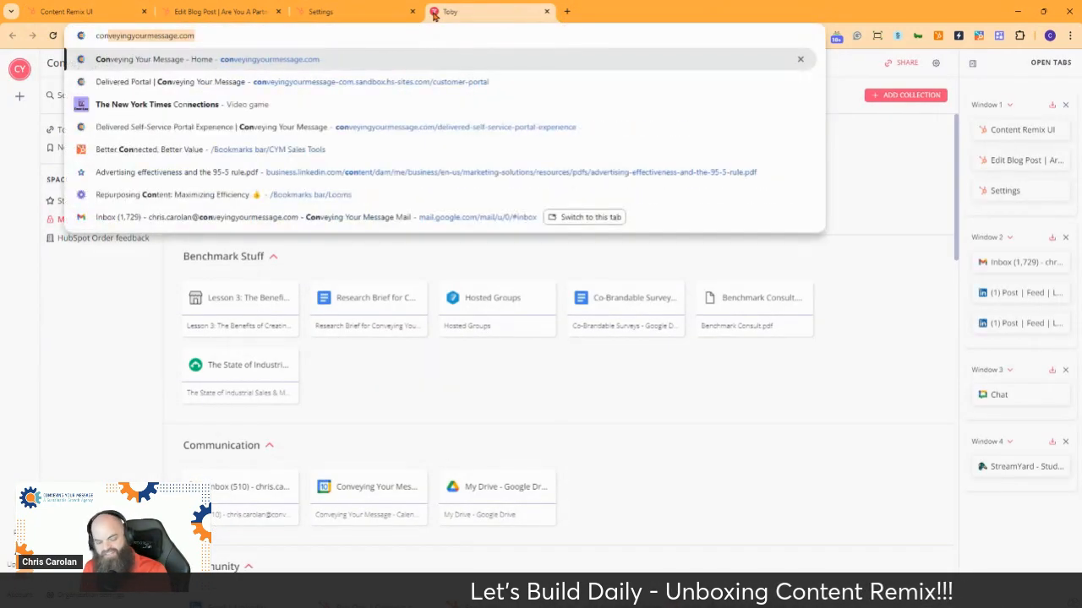
{"action": "key", "text": "Return"}
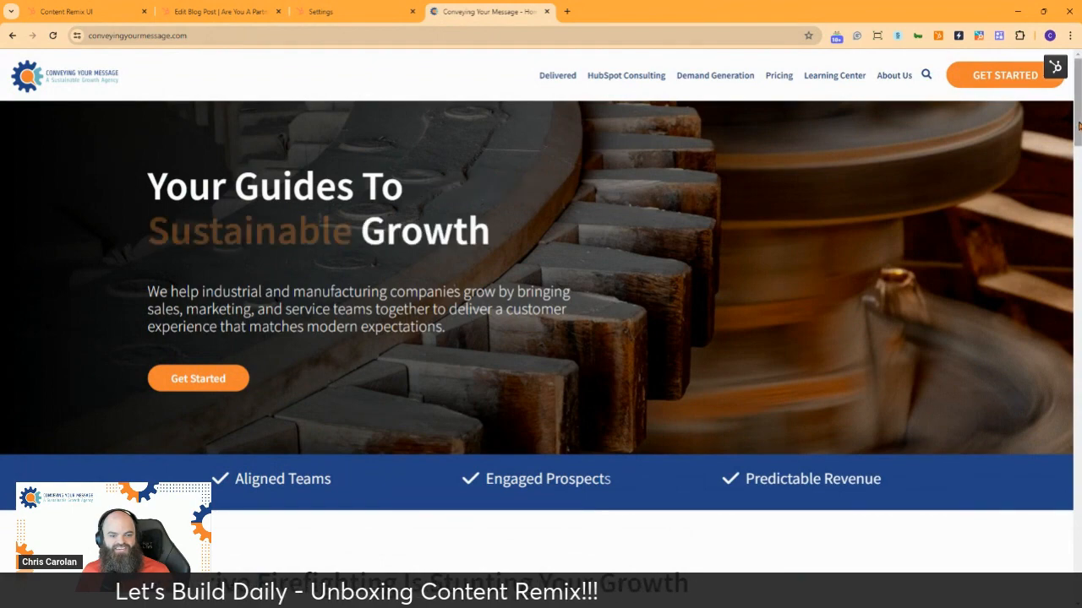
{"action": "left_click_drag", "start_coordinate": [1079, 124], "coordinate": [1053, 447]}
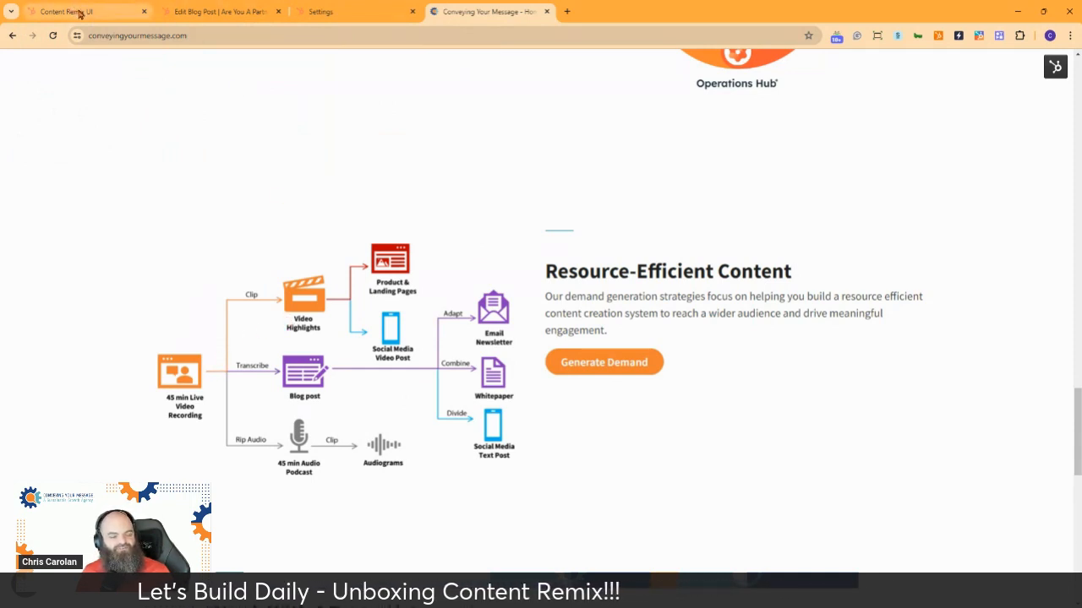
Return to Content Remix, start a new remix and open its source content options.
{"action": "mouse_move", "coordinate": [78, 13]}
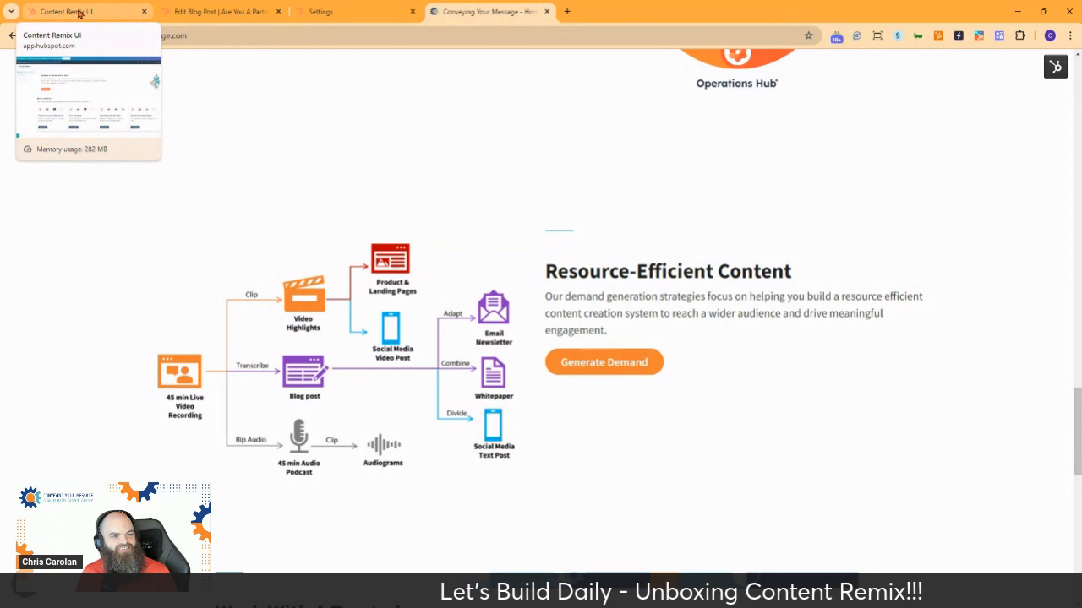
{"action": "left_click", "coordinate": [78, 14]}
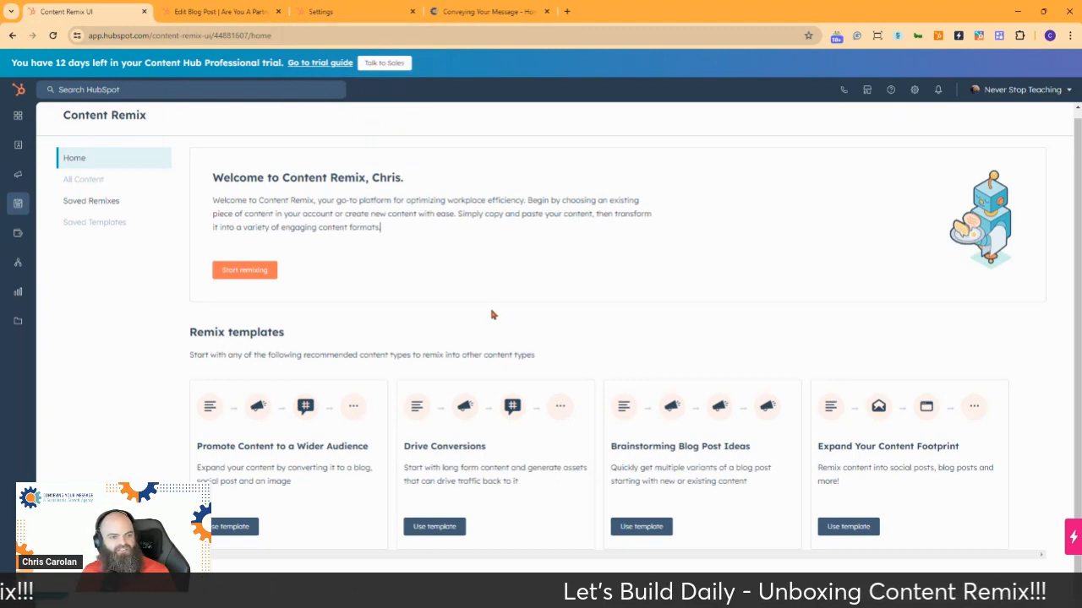
{"action": "left_click", "coordinate": [244, 271]}
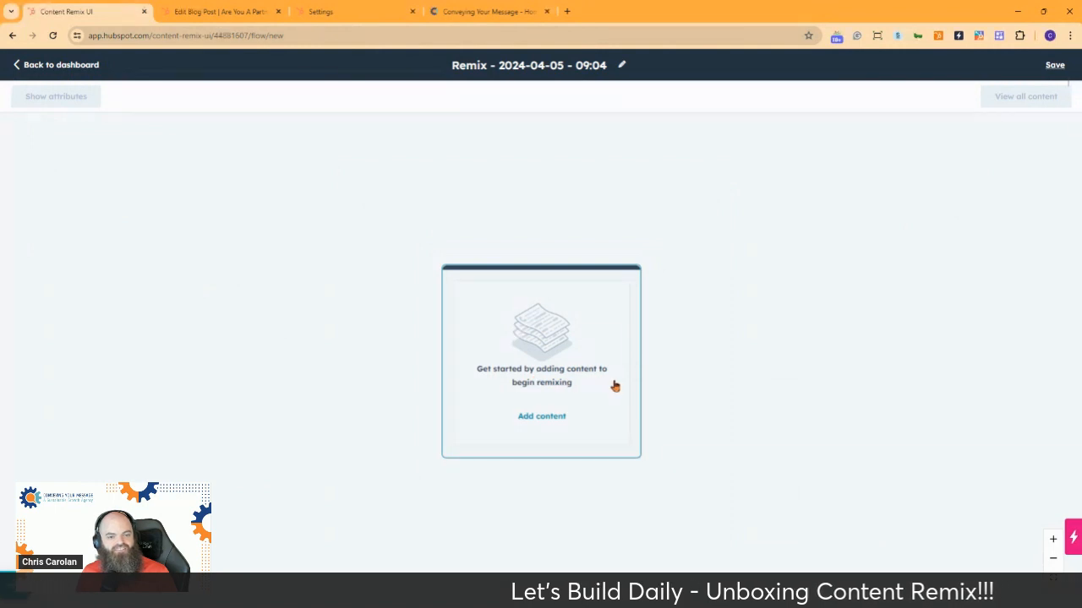
{"action": "left_click", "coordinate": [544, 419]}
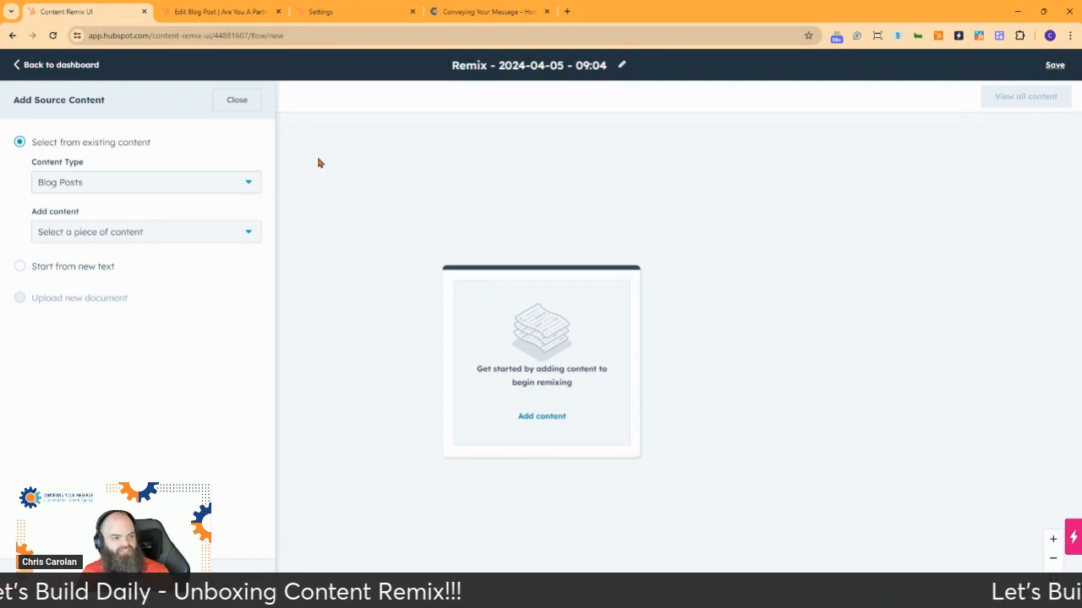
Add the existing blog post "Boost CX with Targeted Staff Training" as the remix's source content.
{"action": "left_click", "coordinate": [136, 185]}
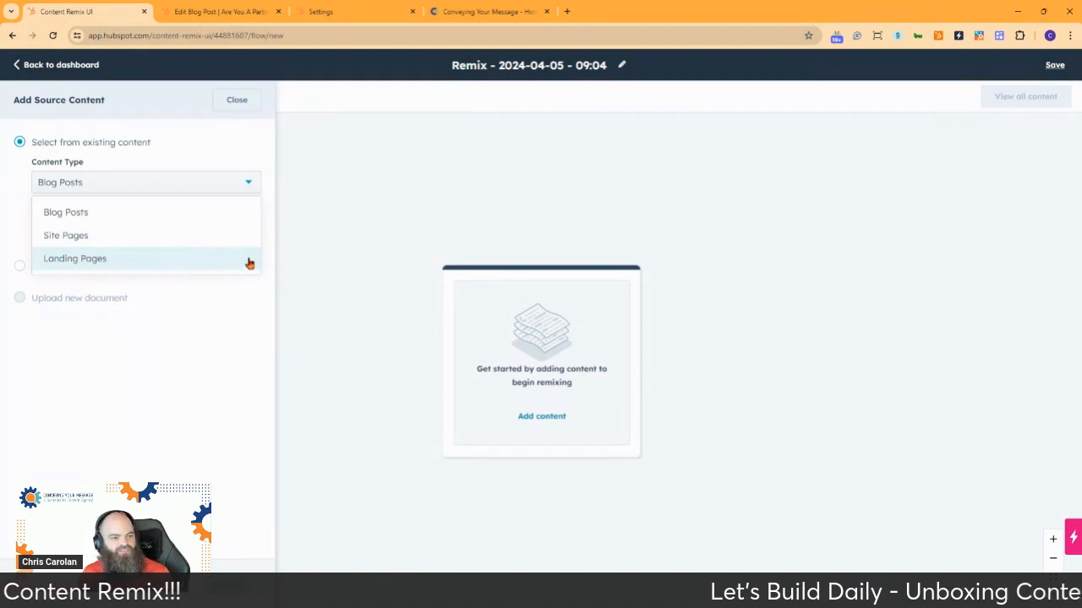
{"action": "left_click", "coordinate": [152, 217]}
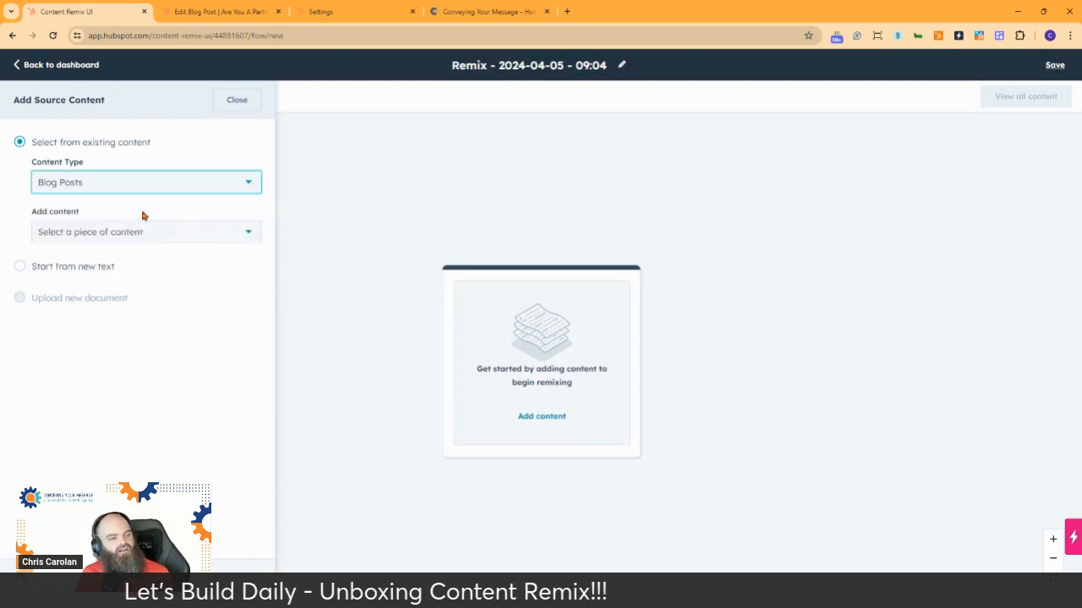
{"action": "left_click", "coordinate": [173, 233]}
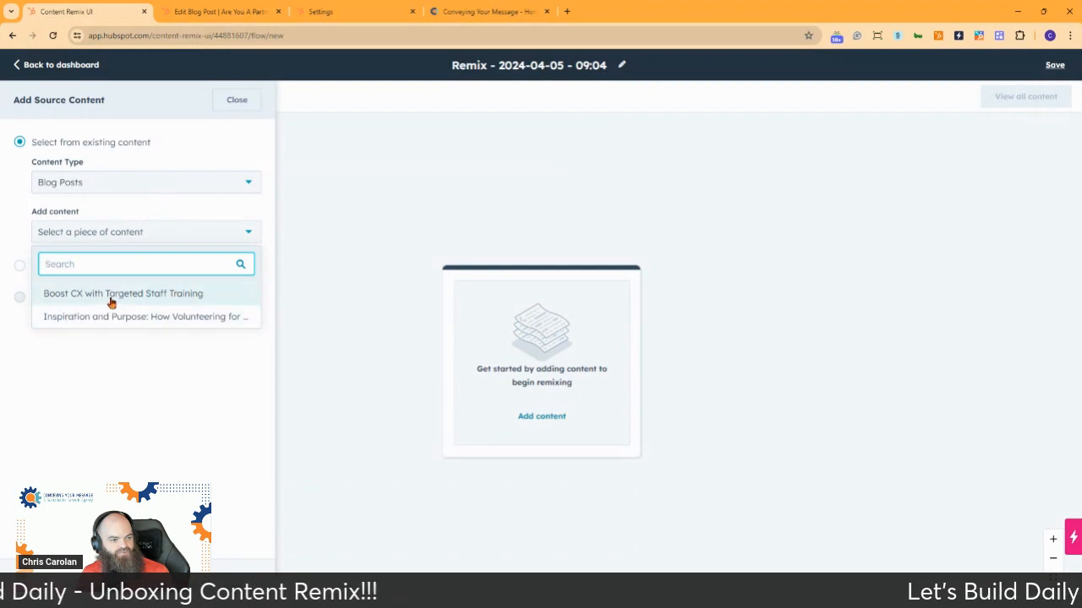
{"action": "left_click", "coordinate": [141, 294]}
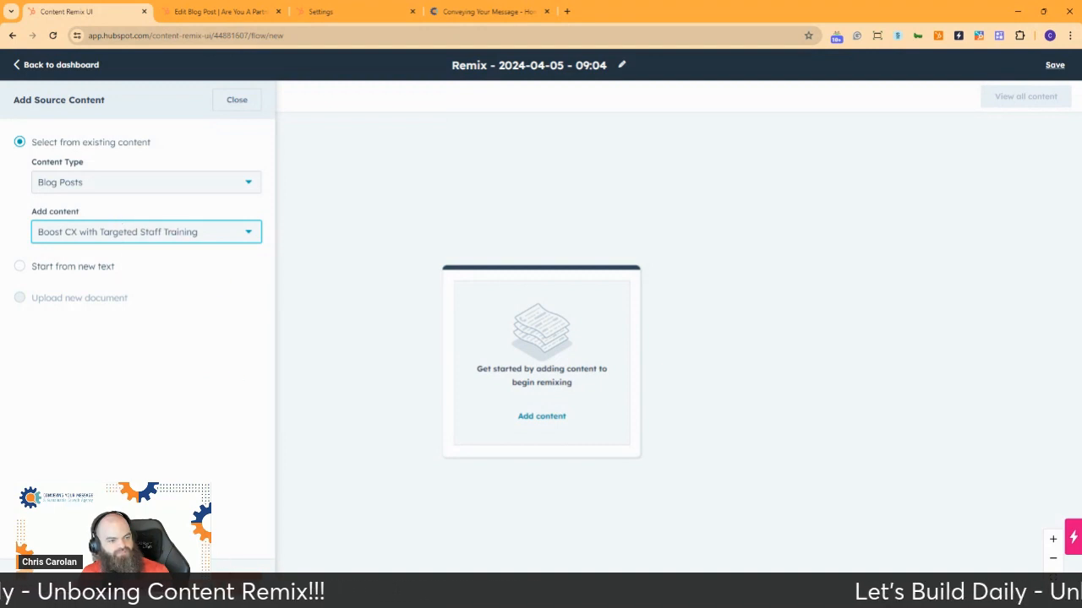
{"action": "left_click", "coordinate": [151, 230]}
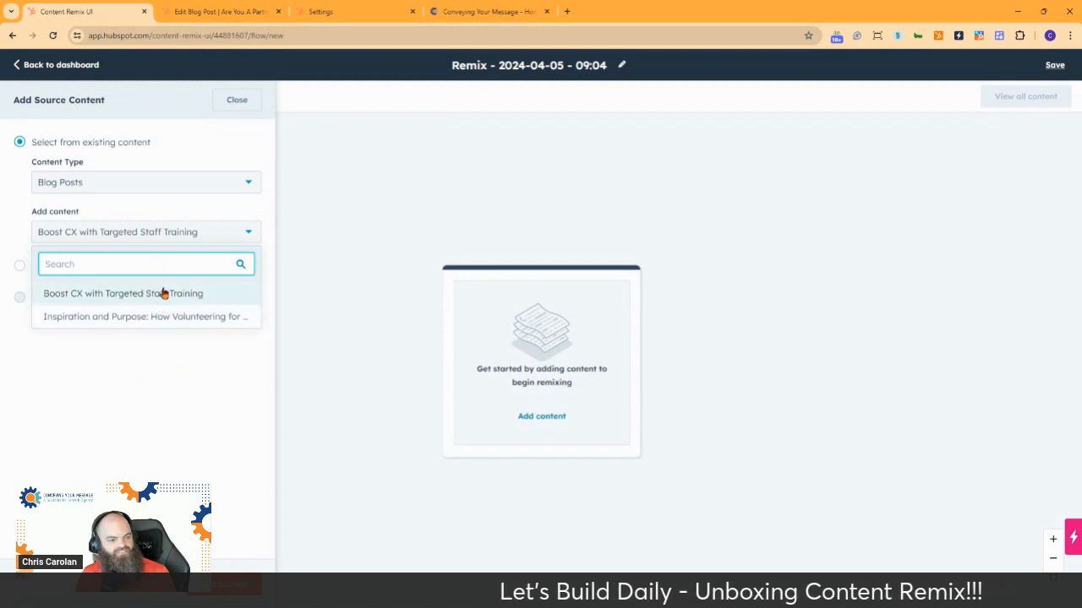
{"action": "left_click", "coordinate": [160, 231]}
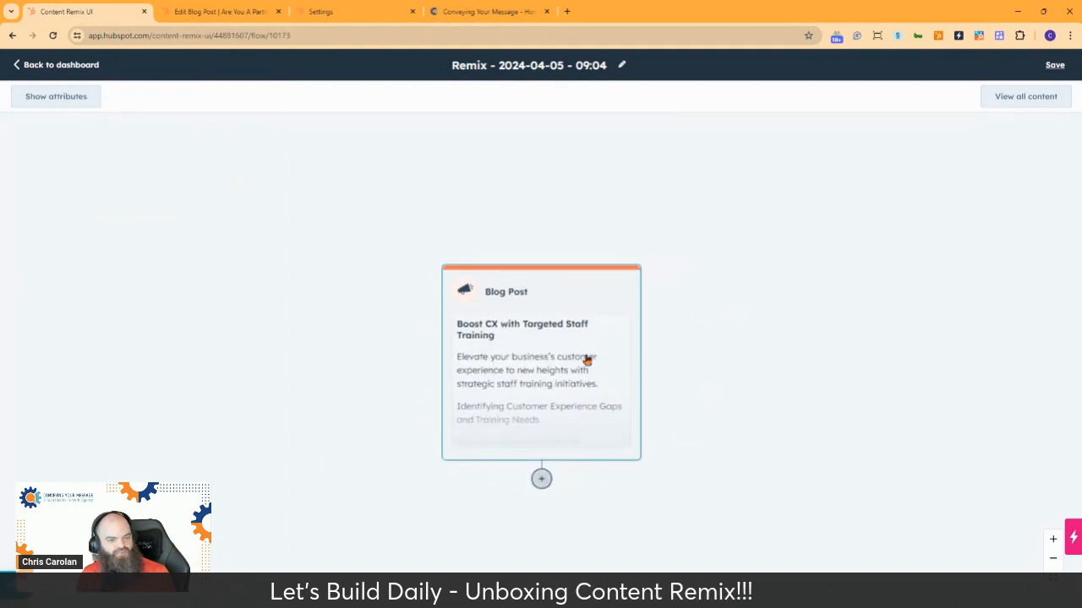
Open the content type choices for remixing the blog post and check the upgrade page behind the locked Social option.
{"action": "scroll", "coordinate": [664, 369], "scroll_direction": "down", "scroll_amount": 1}
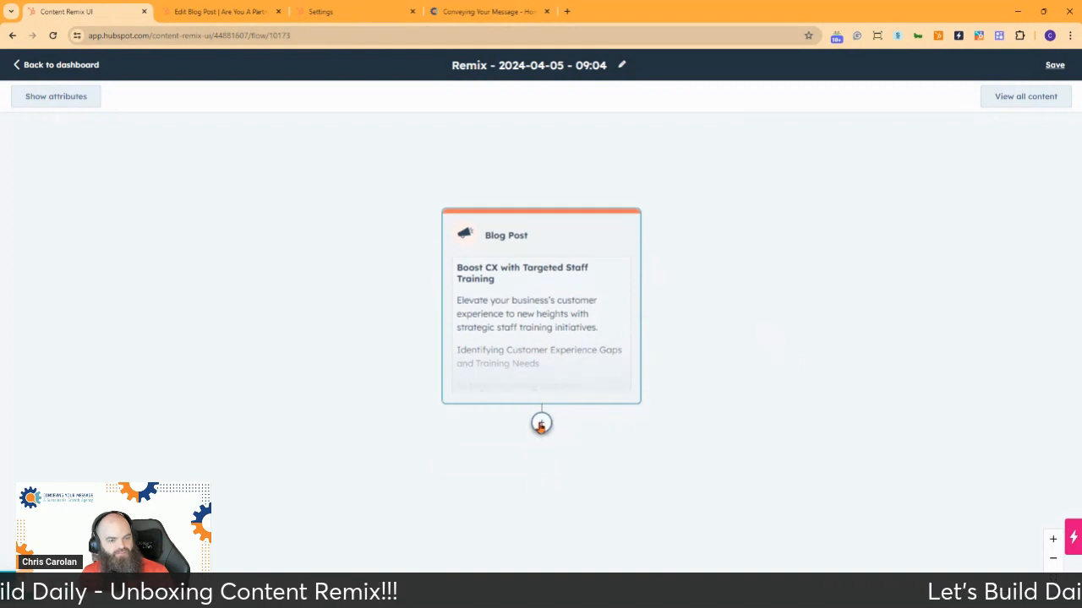
{"action": "left_click", "coordinate": [541, 424]}
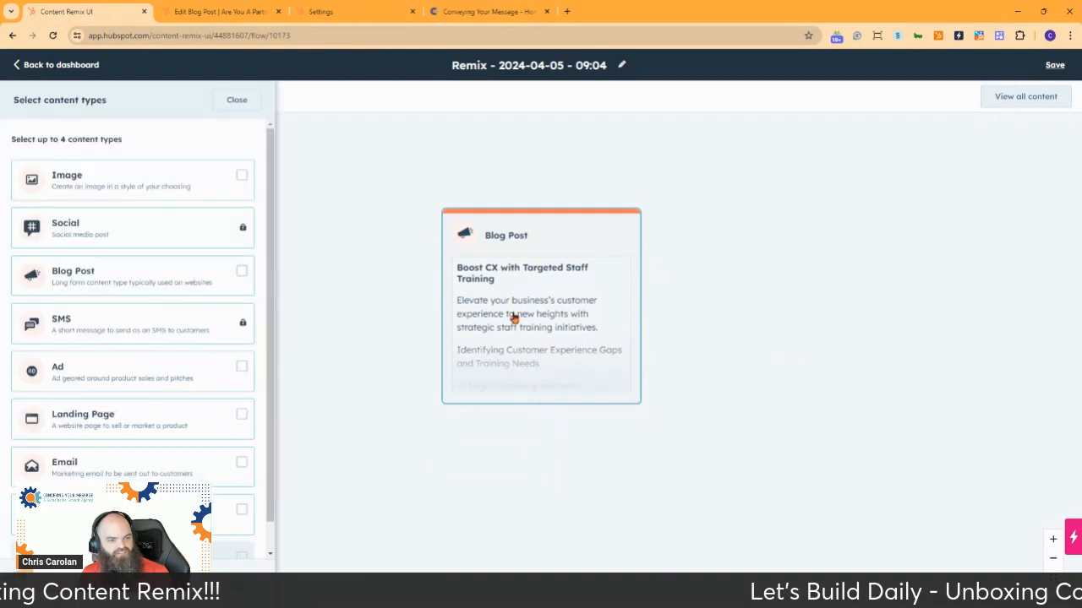
{"action": "scroll", "coordinate": [512, 317], "scroll_direction": "down", "scroll_amount": 1}
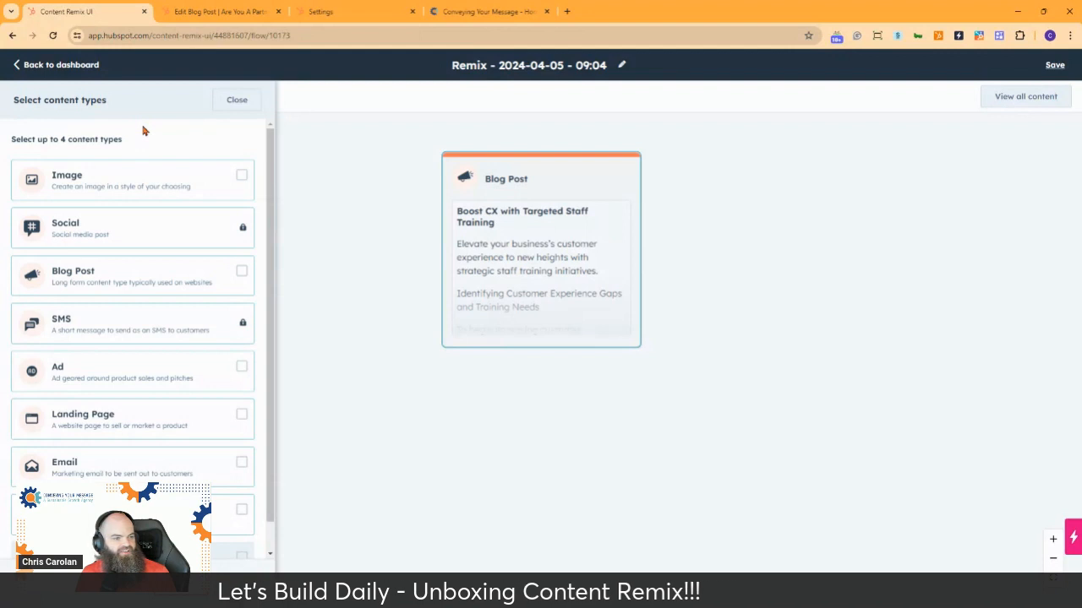
{"action": "left_click", "coordinate": [243, 232]}
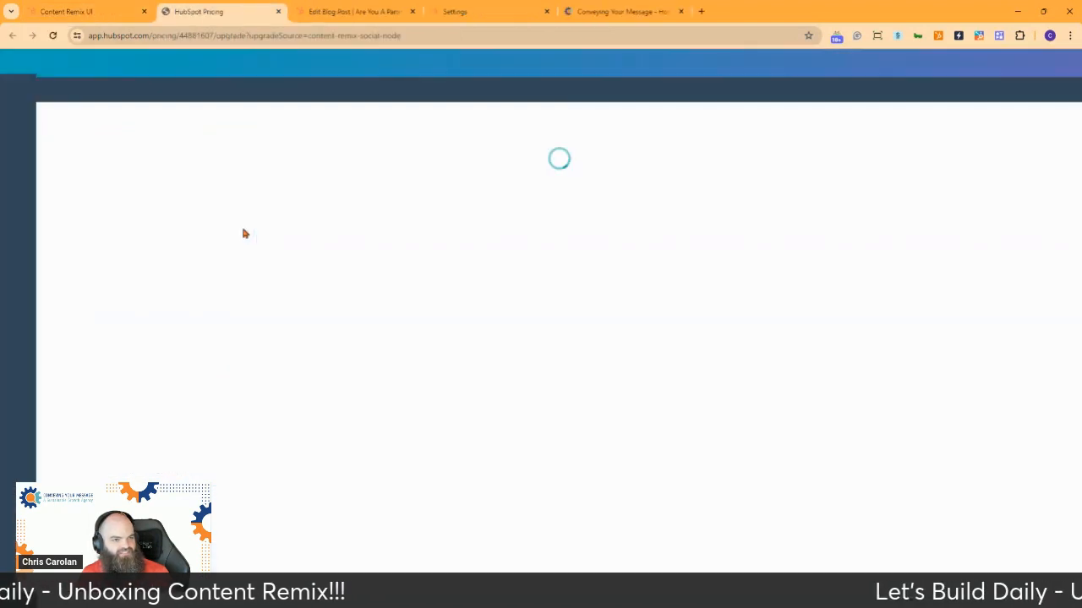
{"action": "left_click", "coordinate": [278, 15]}
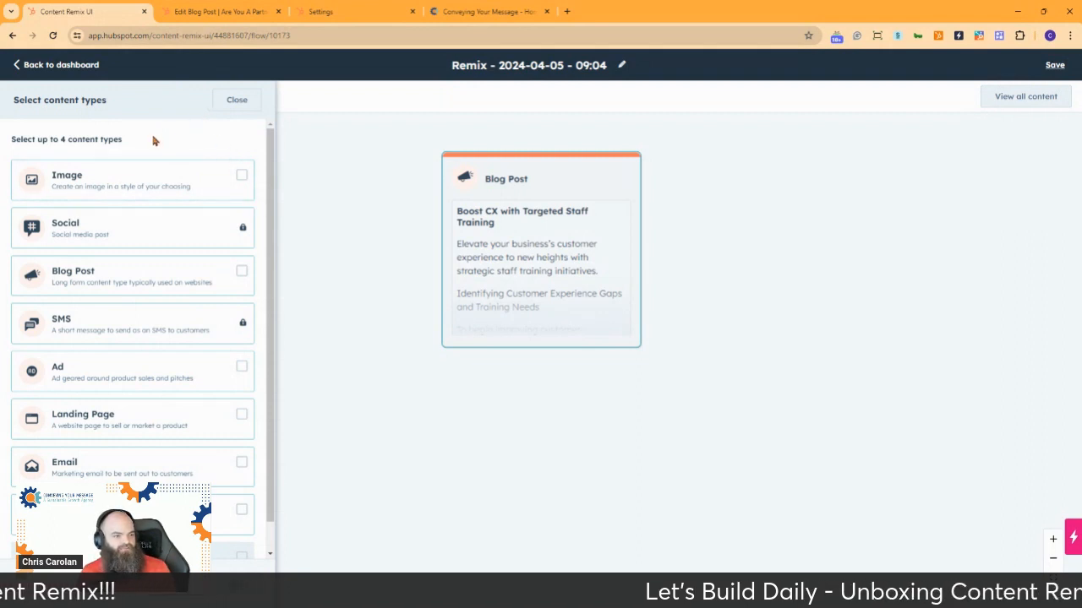
Choose Image, Landing Page, Email and Ad as the content types to generate and proceed to their attributes.
{"action": "left_click", "coordinate": [241, 174]}
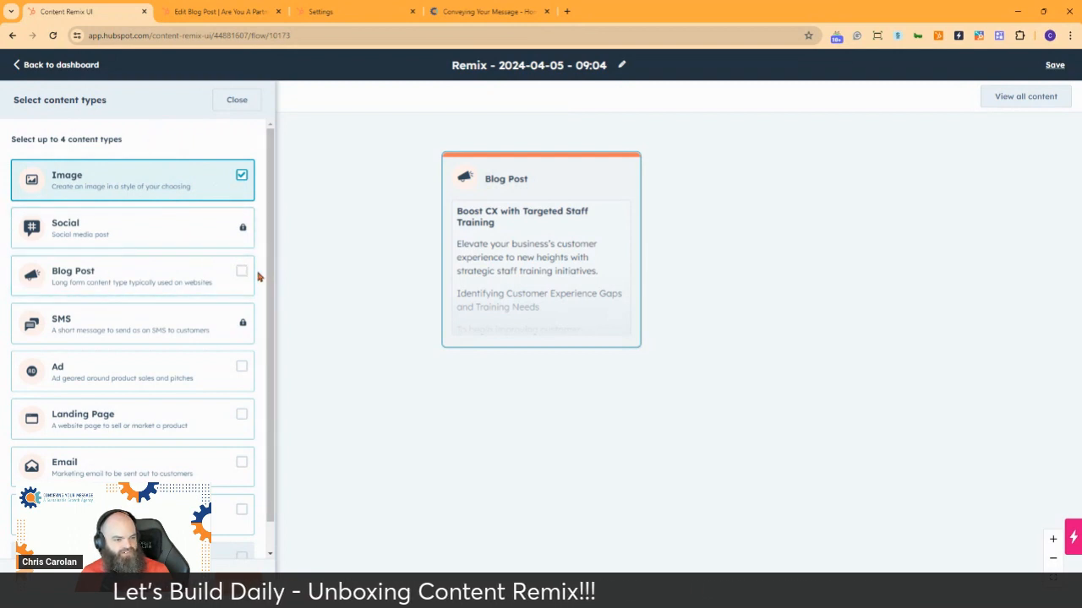
{"action": "scroll", "coordinate": [258, 276], "scroll_direction": "down", "scroll_amount": 1}
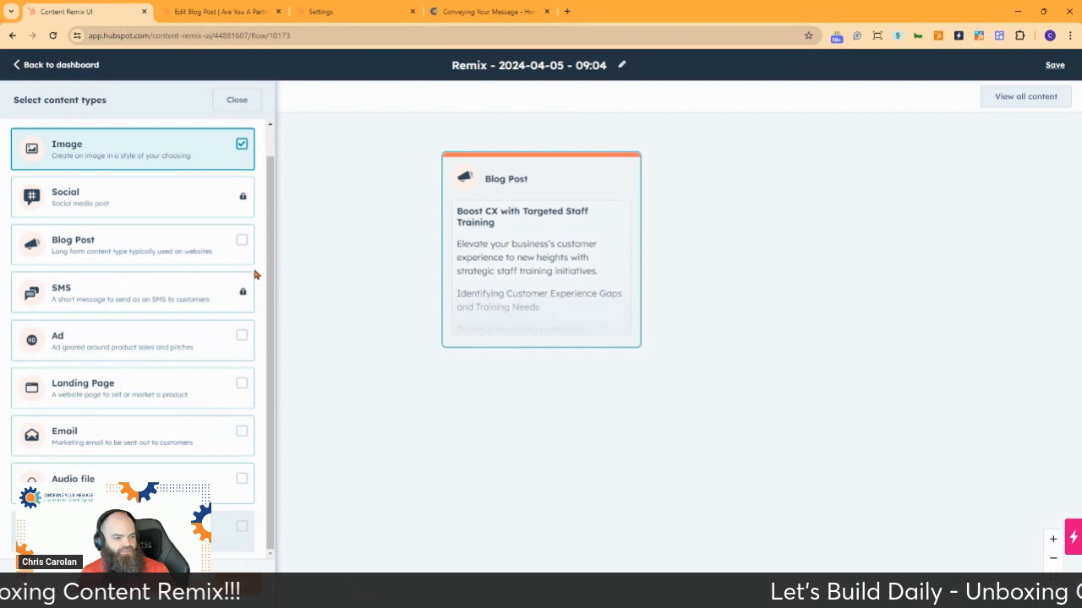
{"action": "left_click", "coordinate": [242, 386]}
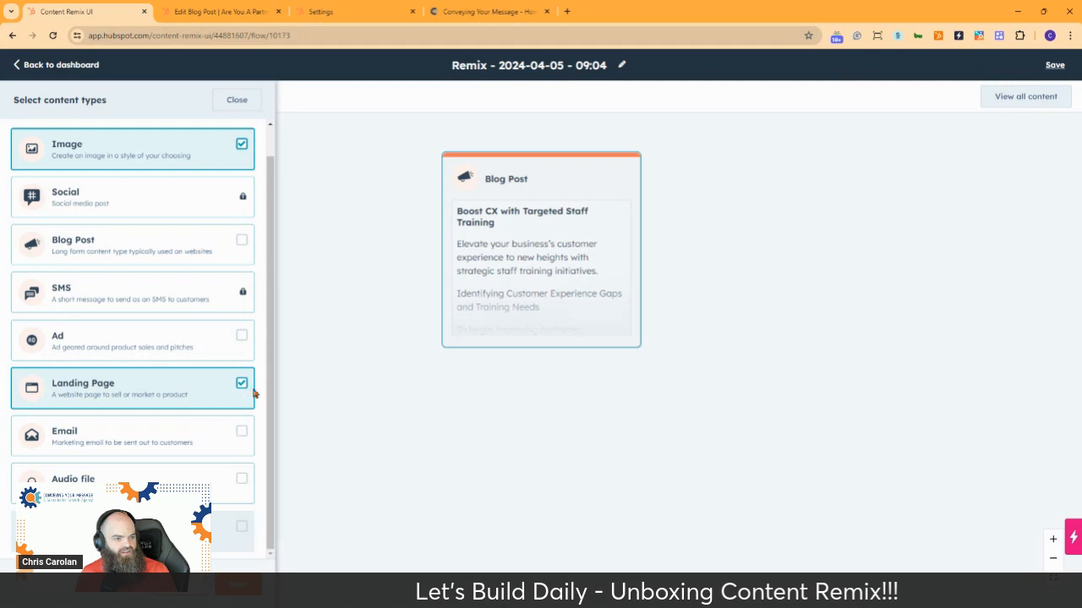
{"action": "left_click", "coordinate": [240, 432]}
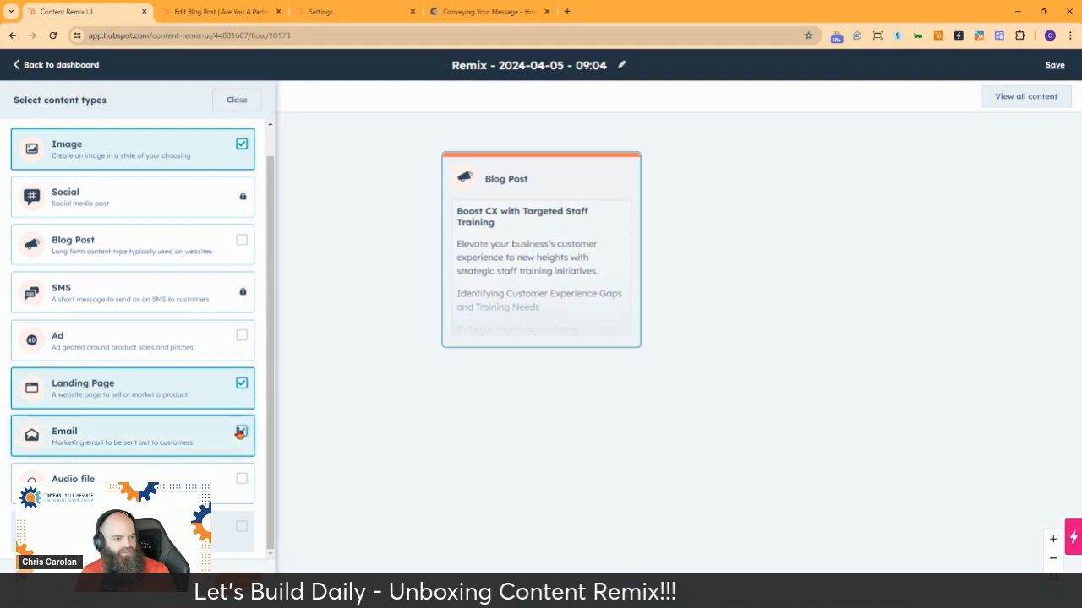
{"action": "left_click", "coordinate": [242, 338]}
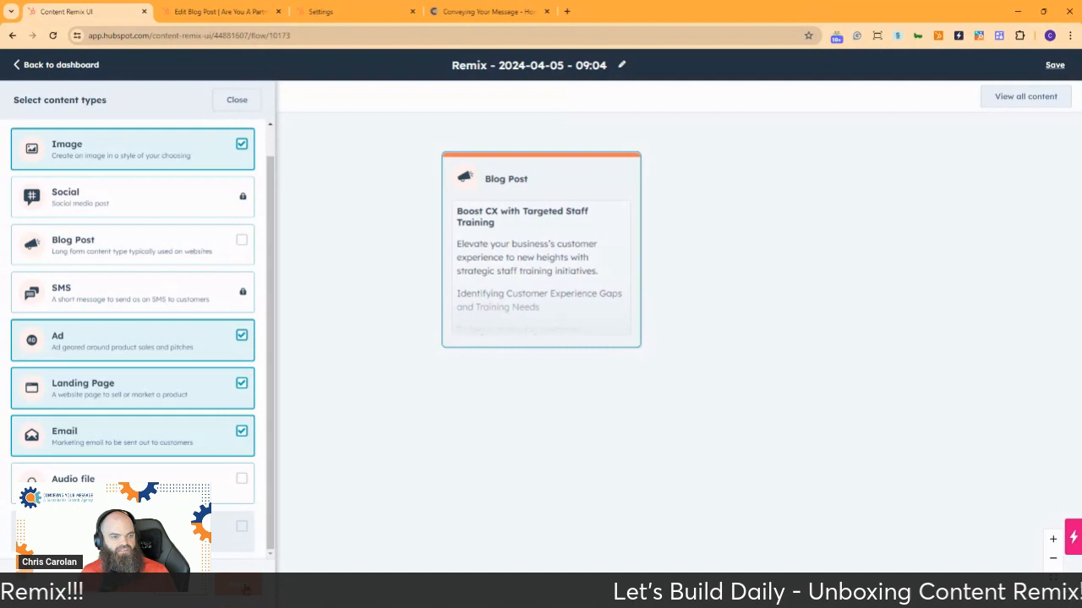
{"action": "left_click", "coordinate": [244, 587]}
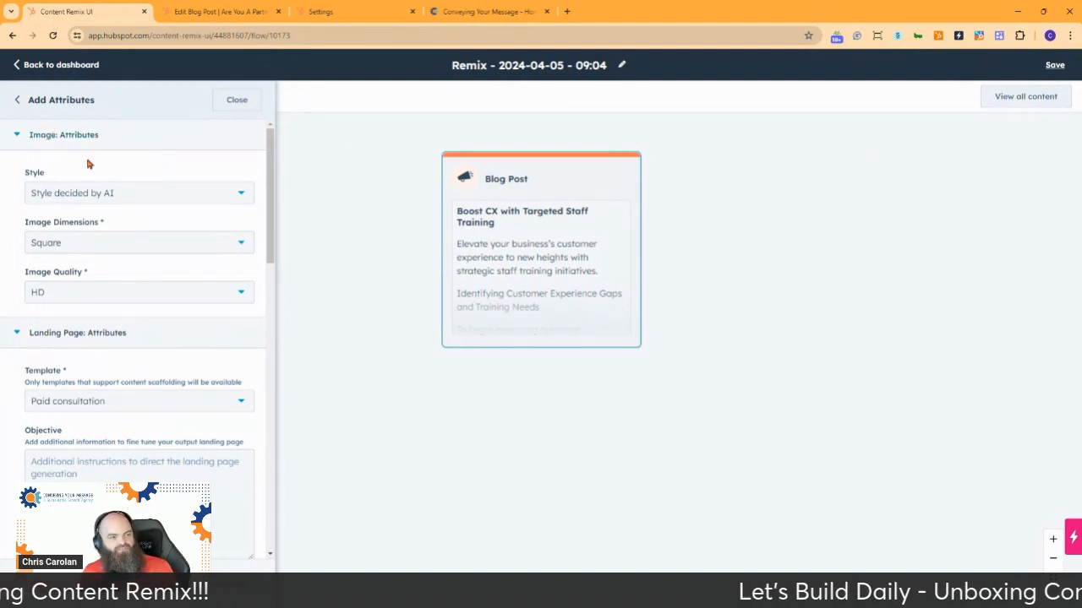
Examine the style options available for the generated image, without choosing a different one.
{"action": "left_click", "coordinate": [174, 196]}
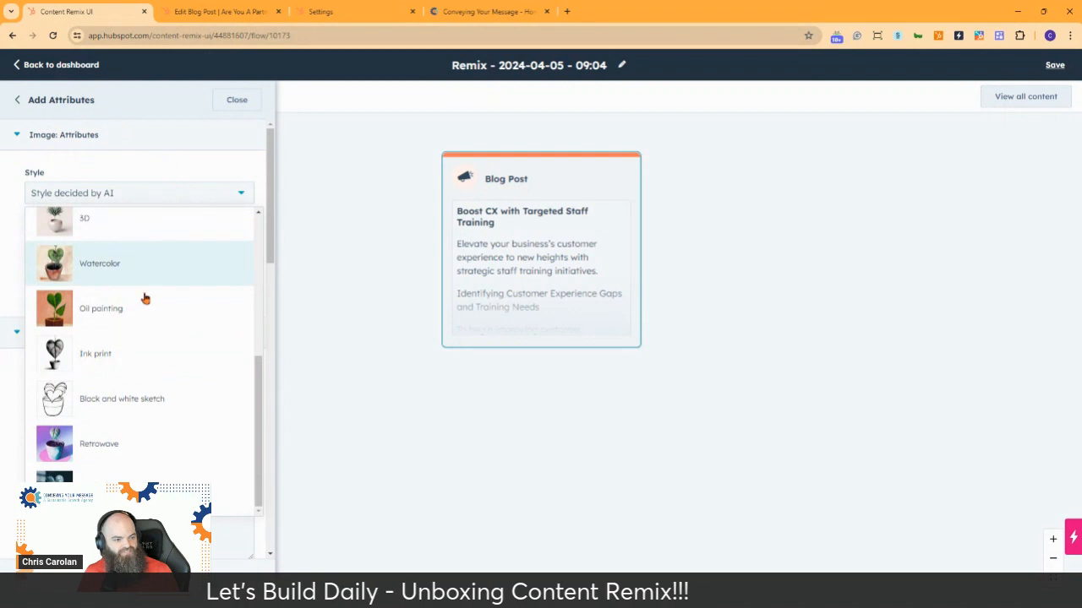
{"action": "scroll", "coordinate": [164, 372], "scroll_direction": "up", "scroll_amount": 3}
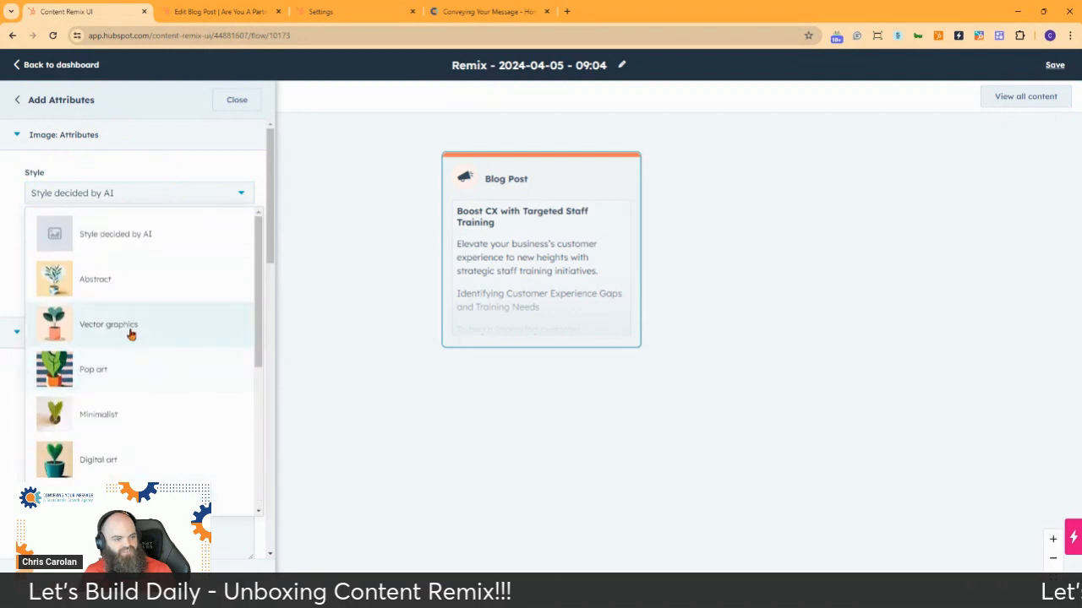
{"action": "left_click", "coordinate": [249, 179]}
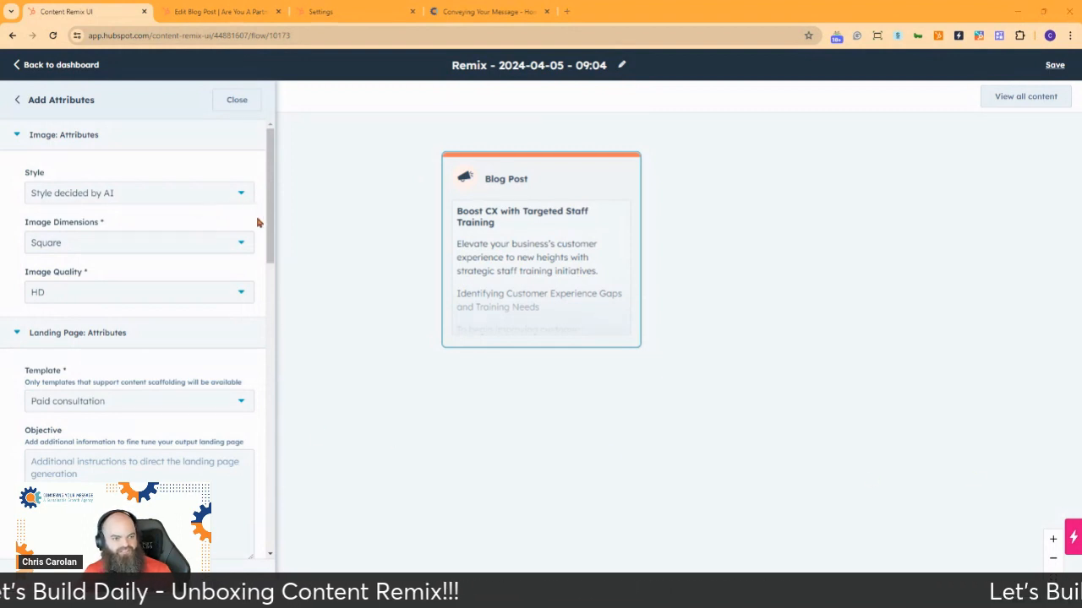
Review the personality, tone and company mission in the brand kit's Brand voice settings, and return to the remix.
{"action": "left_click", "coordinate": [352, 12]}
{"action": "scroll", "coordinate": [572, 343], "scroll_direction": "down", "scroll_amount": 2}
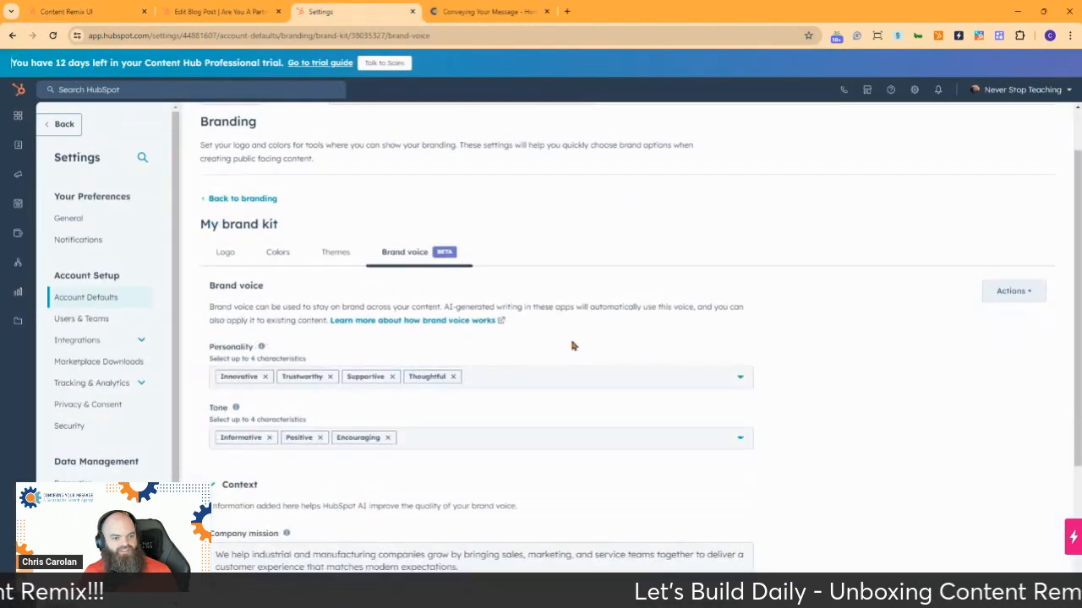
{"action": "scroll", "coordinate": [550, 325], "scroll_direction": "up", "scroll_amount": 3}
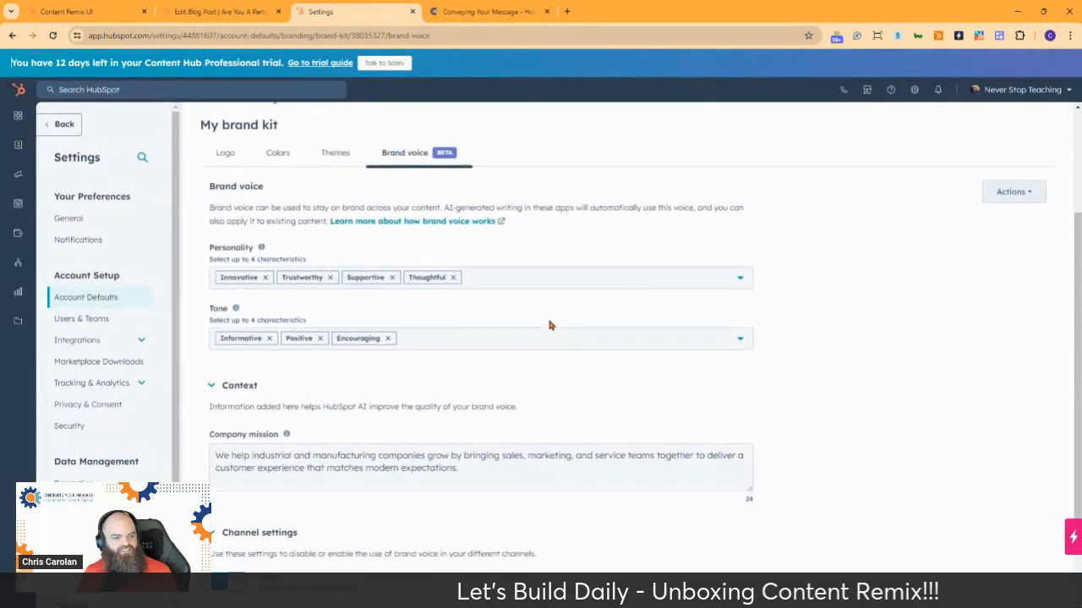
{"action": "left_click", "coordinate": [80, 12]}
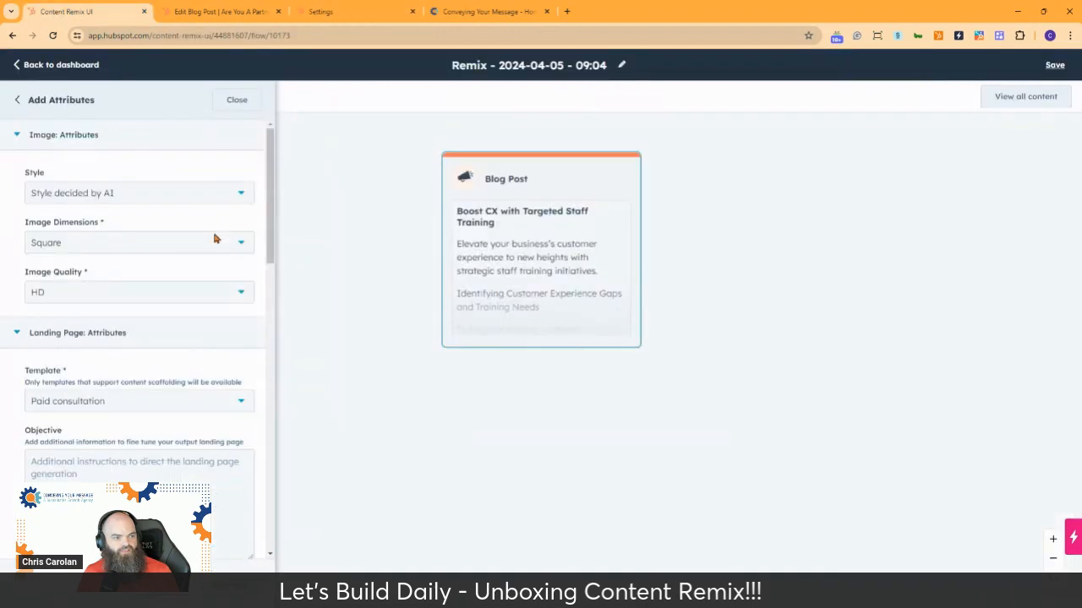
Set the image dimensions to Portrait and keep the image quality at HD.
{"action": "left_click", "coordinate": [185, 251]}
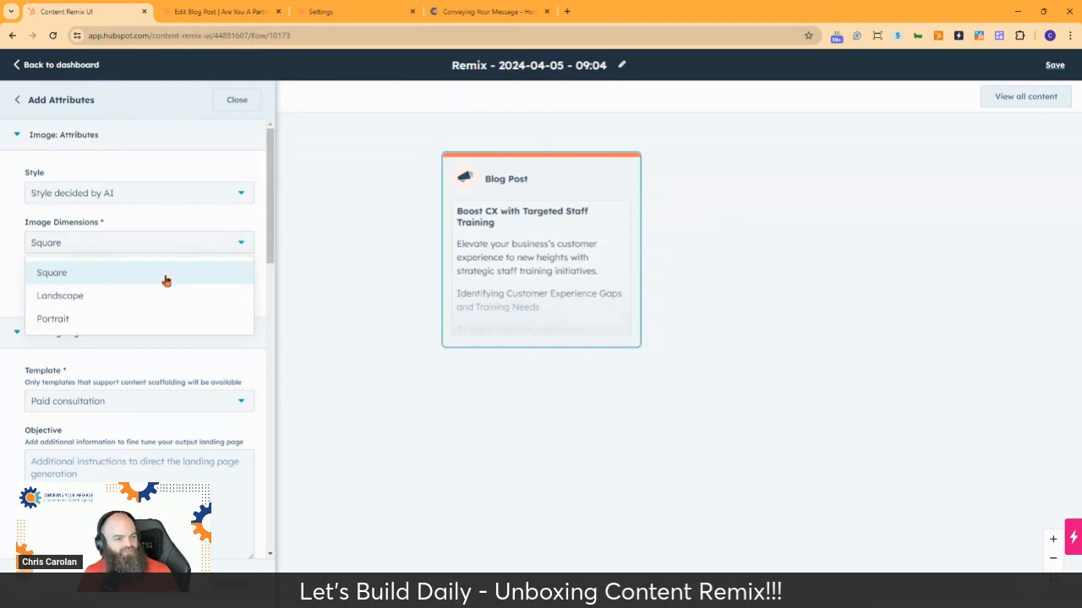
{"action": "left_click", "coordinate": [116, 321]}
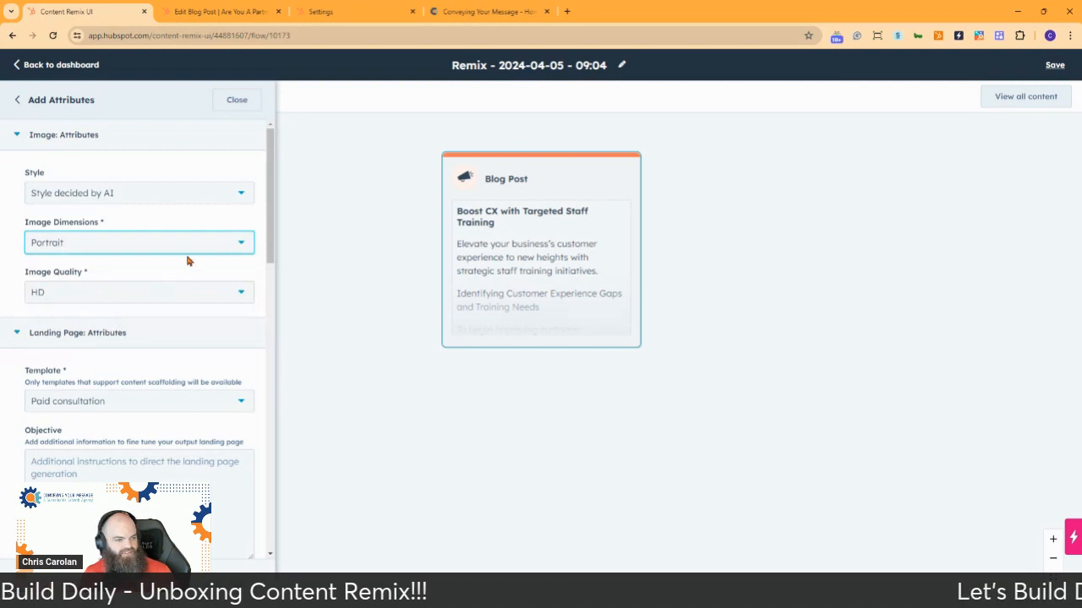
{"action": "left_click", "coordinate": [150, 300]}
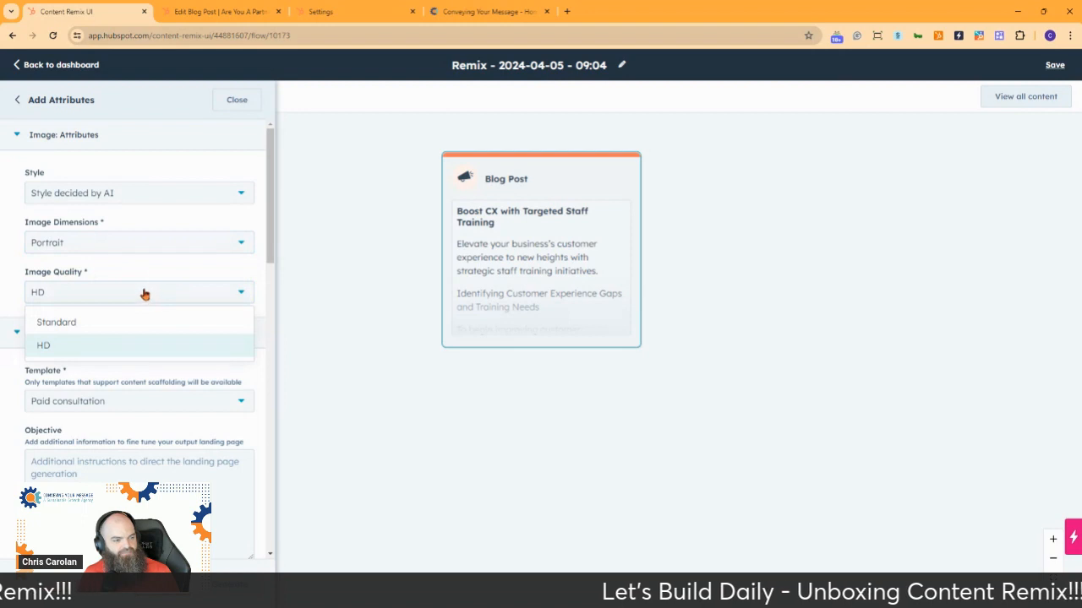
{"action": "left_click", "coordinate": [144, 294]}
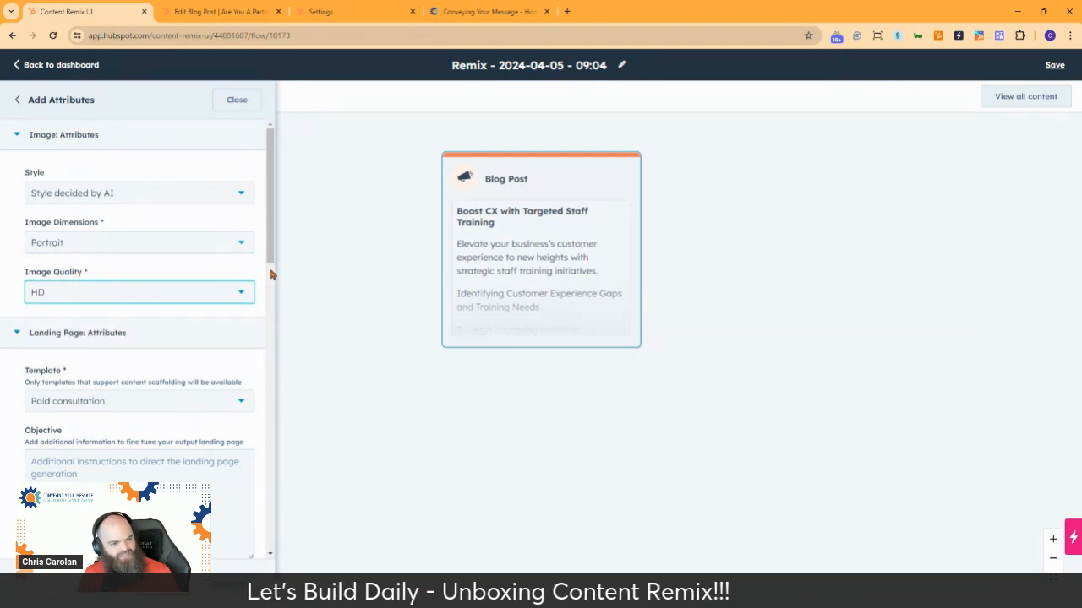
{"action": "left_click", "coordinate": [200, 293]}
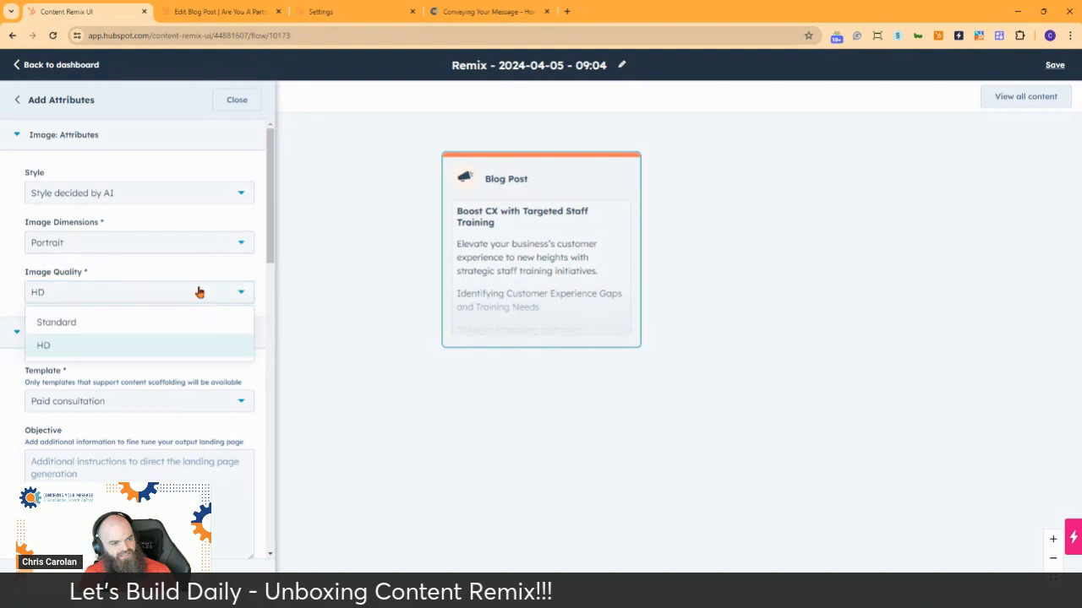
{"action": "left_click", "coordinate": [95, 347]}
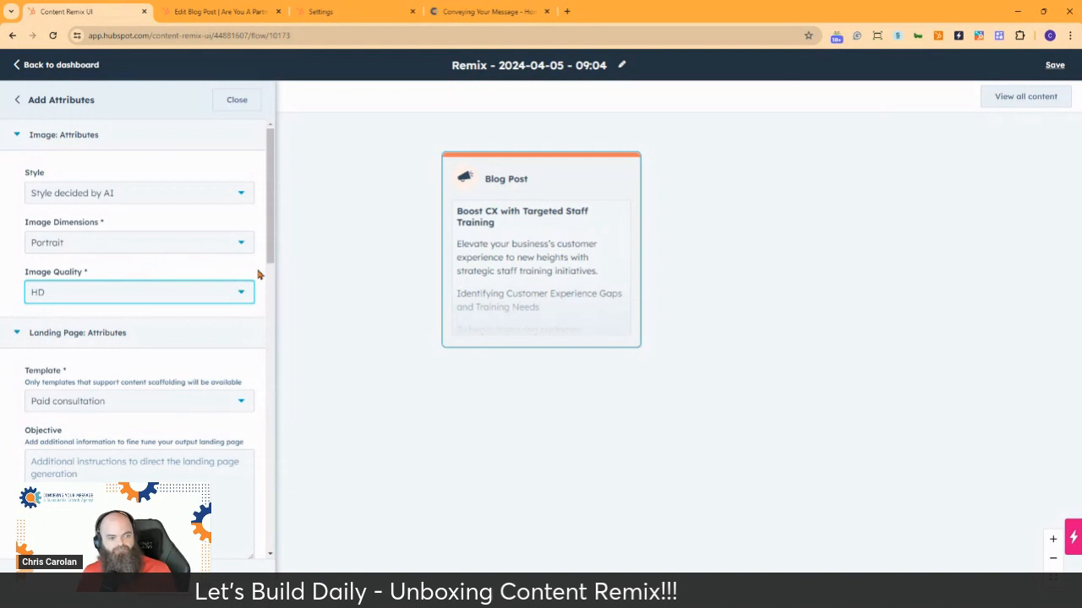
{"action": "left_click", "coordinate": [240, 291]}
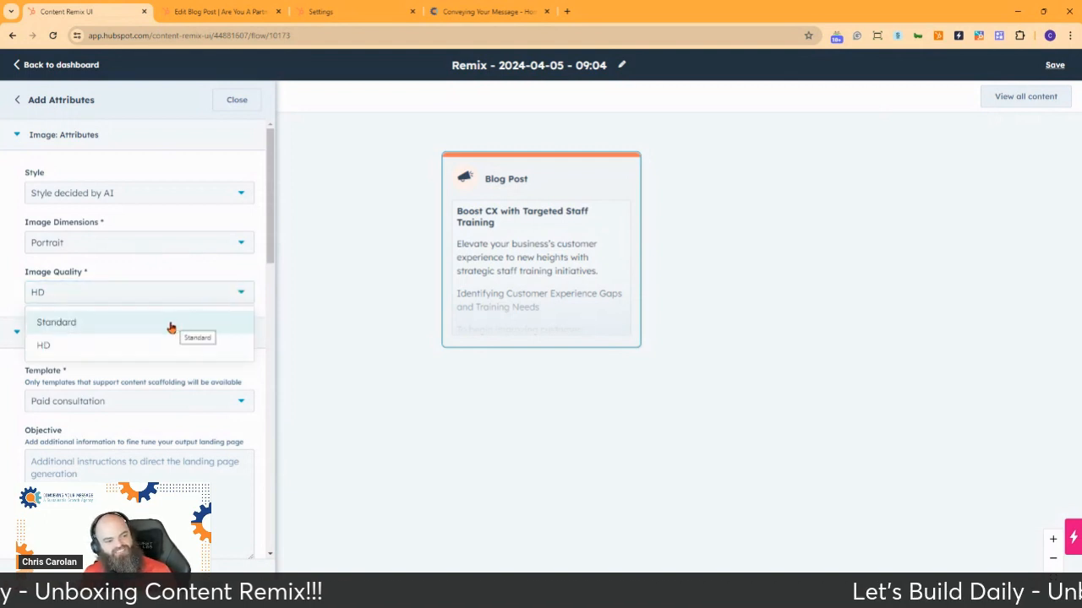
{"action": "left_click", "coordinate": [150, 267]}
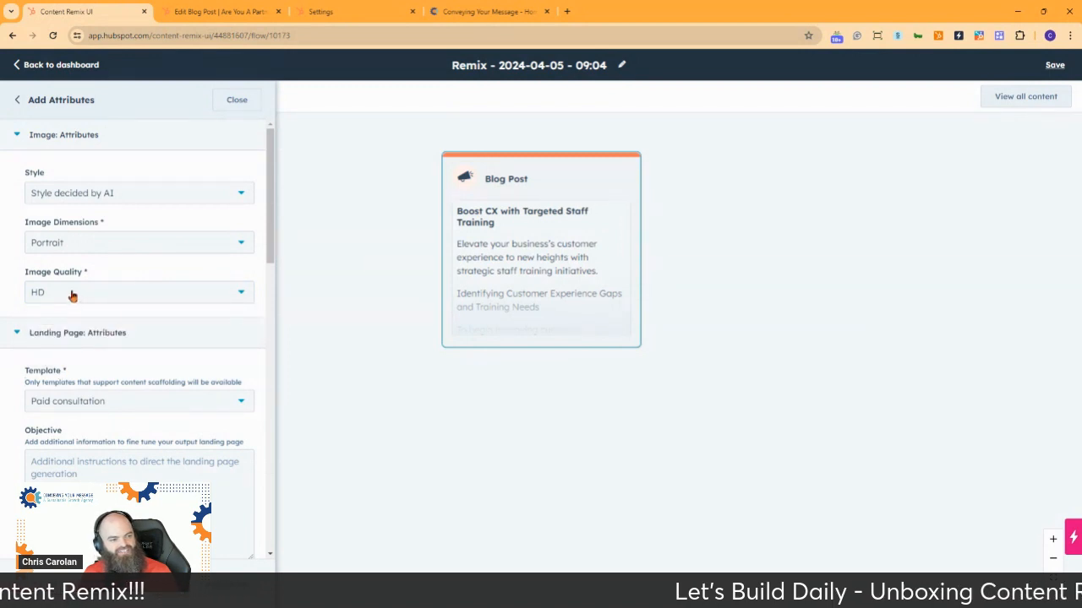
Examine the landing page attributes and the templates offered, keeping Paid consultation as the template.
{"action": "scroll", "coordinate": [251, 304], "scroll_direction": "down", "scroll_amount": 2}
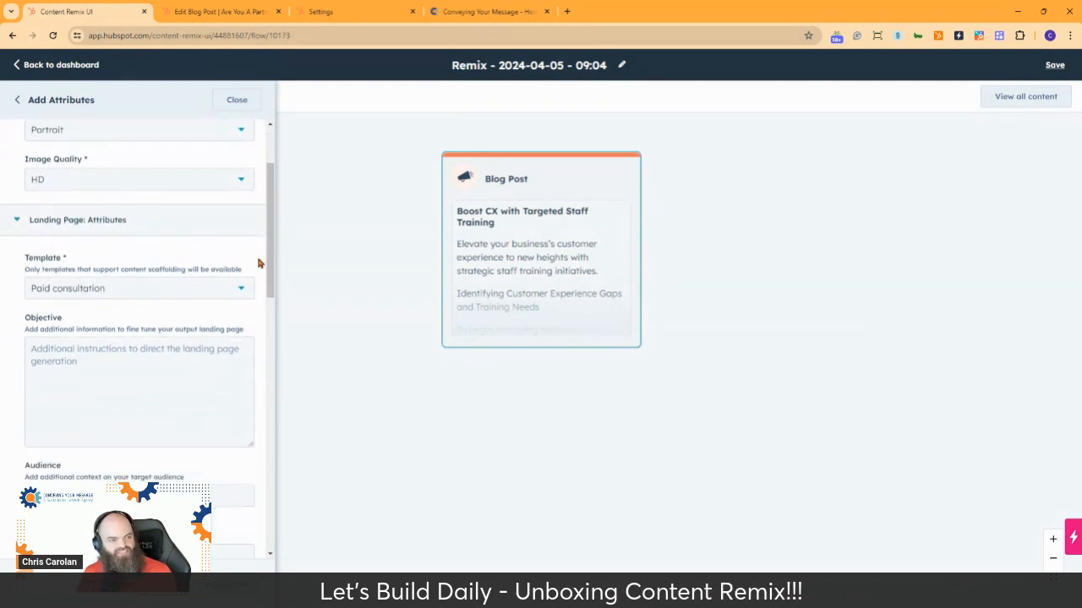
{"action": "scroll", "coordinate": [258, 263], "scroll_direction": "down", "scroll_amount": 2}
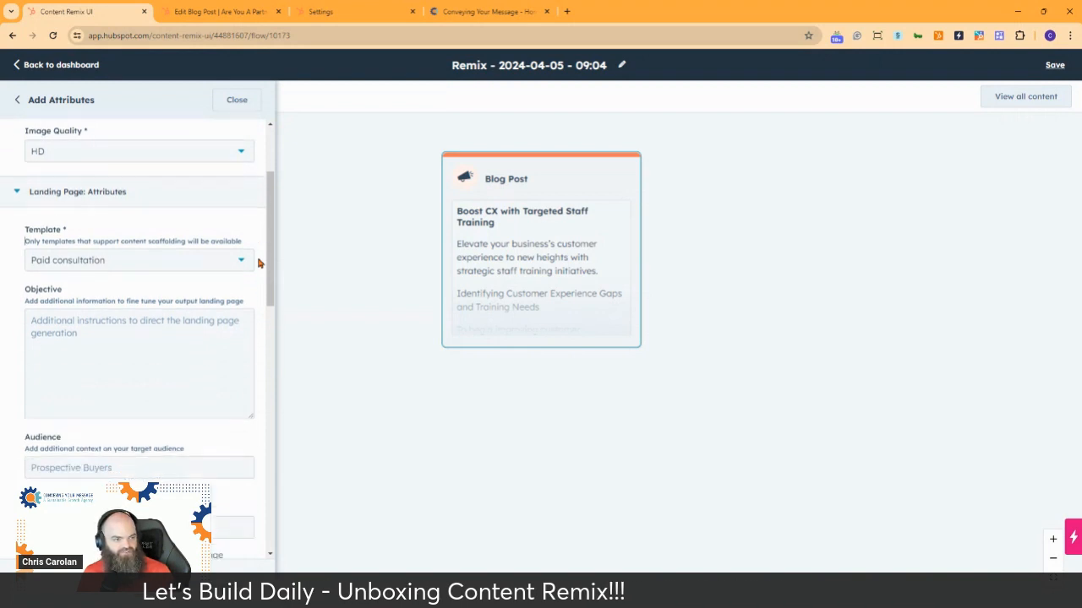
{"action": "scroll", "coordinate": [254, 250], "scroll_direction": "up", "scroll_amount": 1}
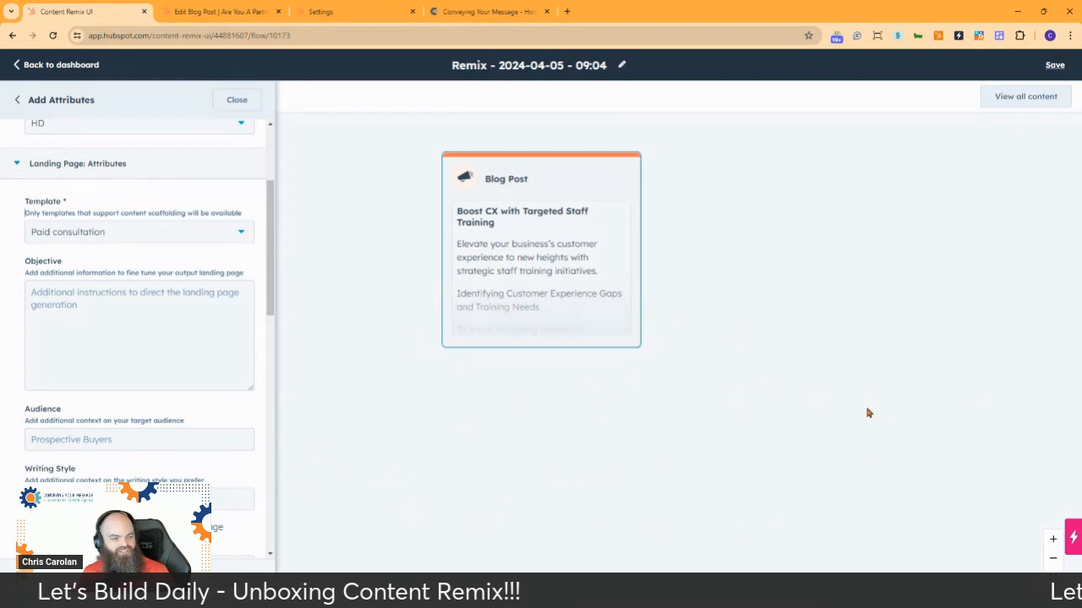
{"action": "left_click", "coordinate": [211, 233]}
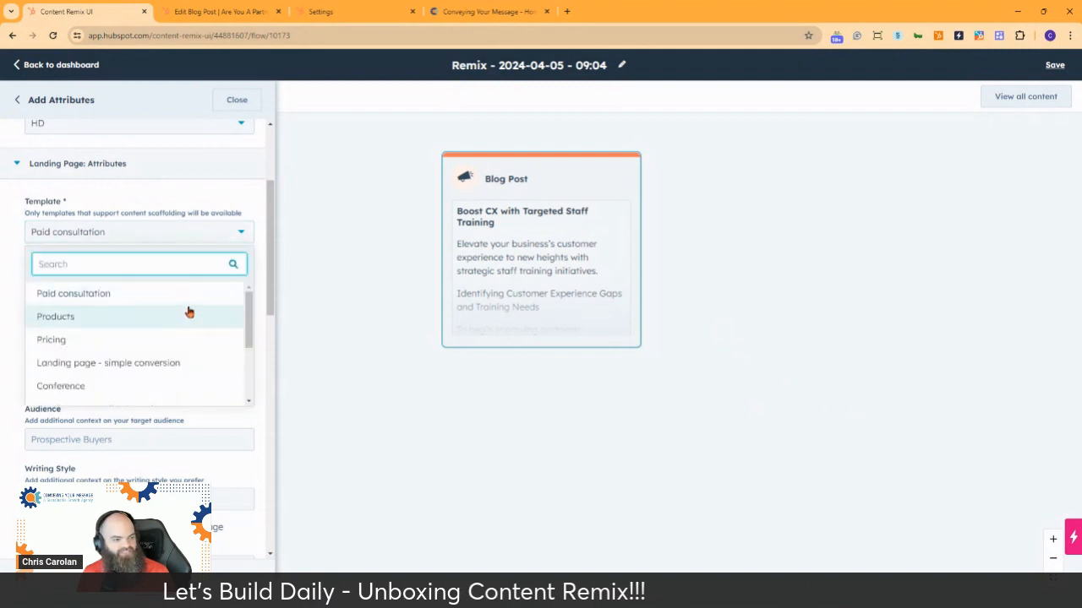
{"action": "scroll", "coordinate": [188, 295], "scroll_direction": "down", "scroll_amount": 1}
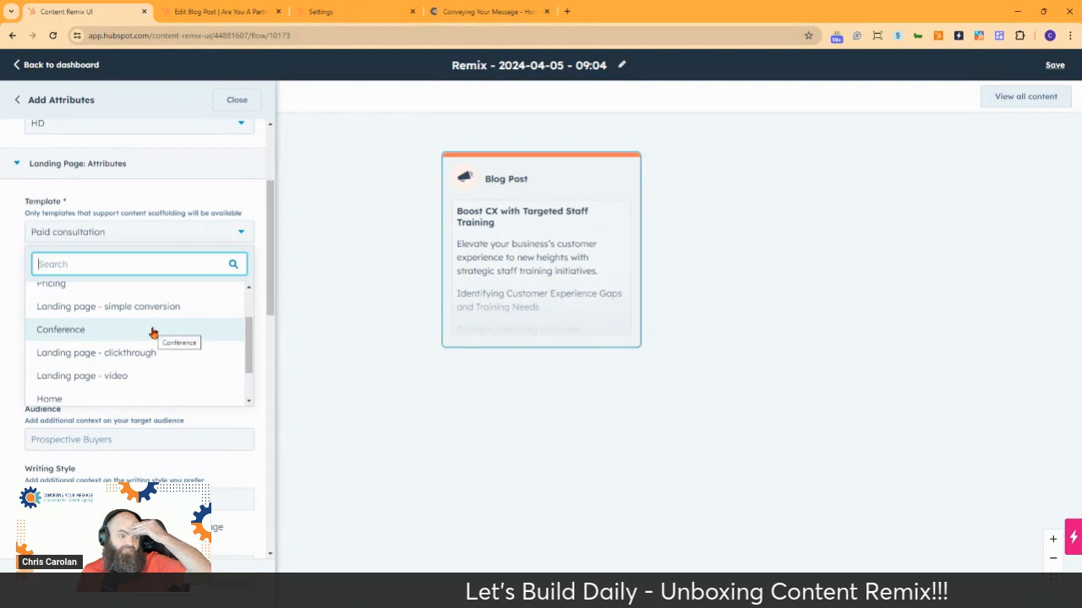
{"action": "scroll", "coordinate": [152, 334], "scroll_direction": "down", "scroll_amount": 2}
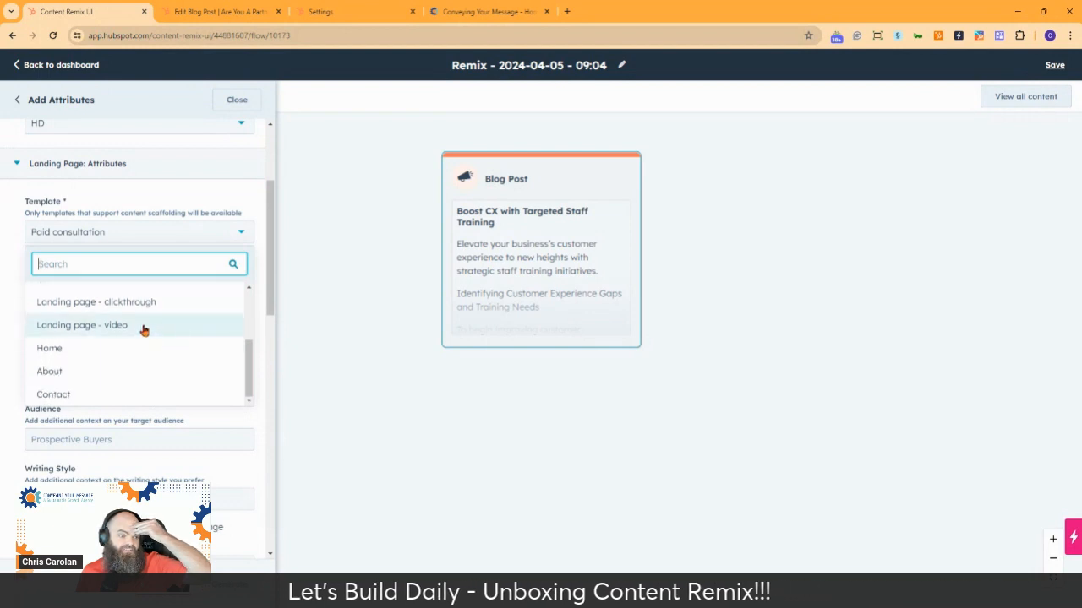
{"action": "left_click", "coordinate": [10, 256]}
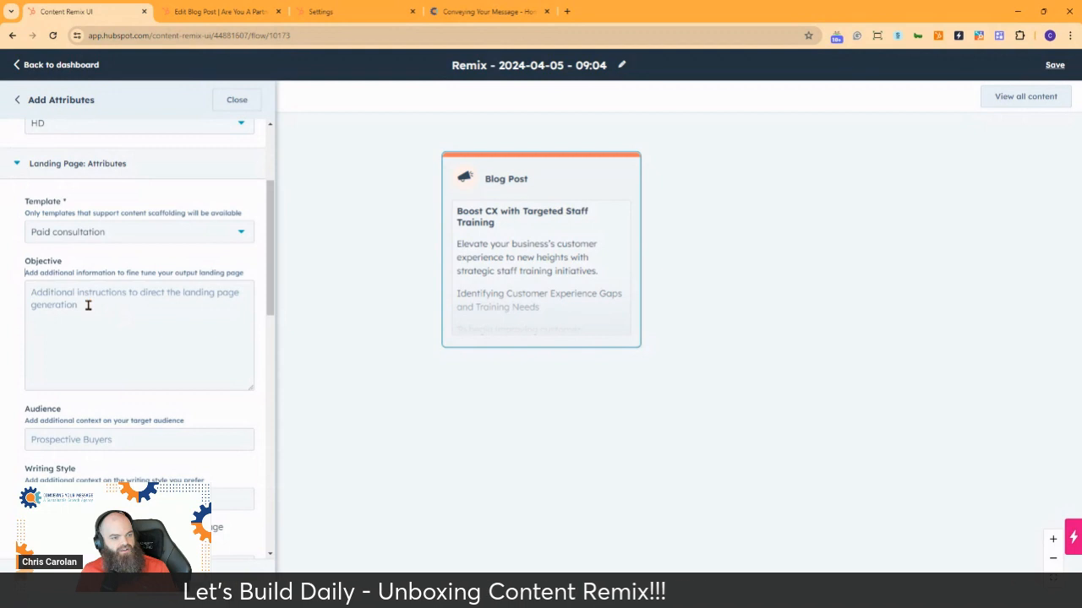
Write the landing page objective: help train staff for modern CX, with 1 hour, half day, and 1 day workshops priced 495, 995, and 2495 respectively.
{"action": "left_click", "coordinate": [56, 303]}
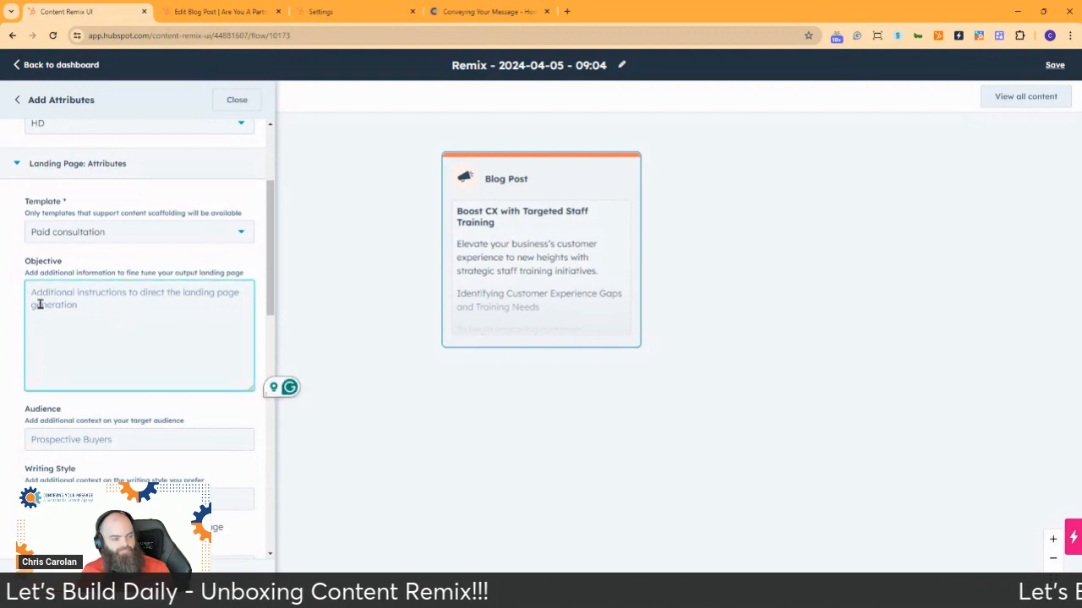
{"action": "type", "text": "We wan"}
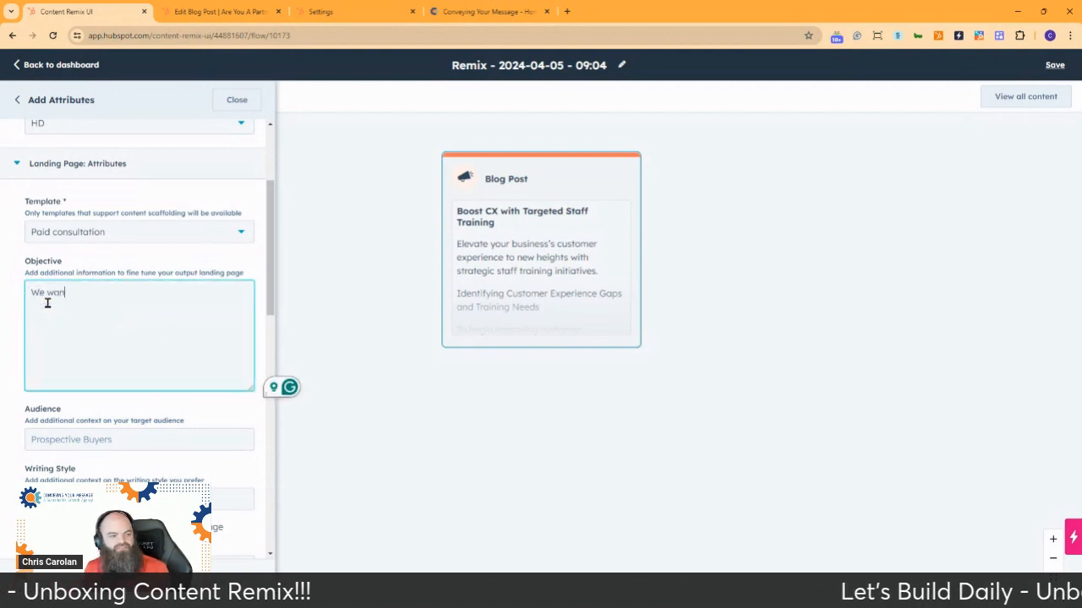
{"action": "type", "text": "t to help"}
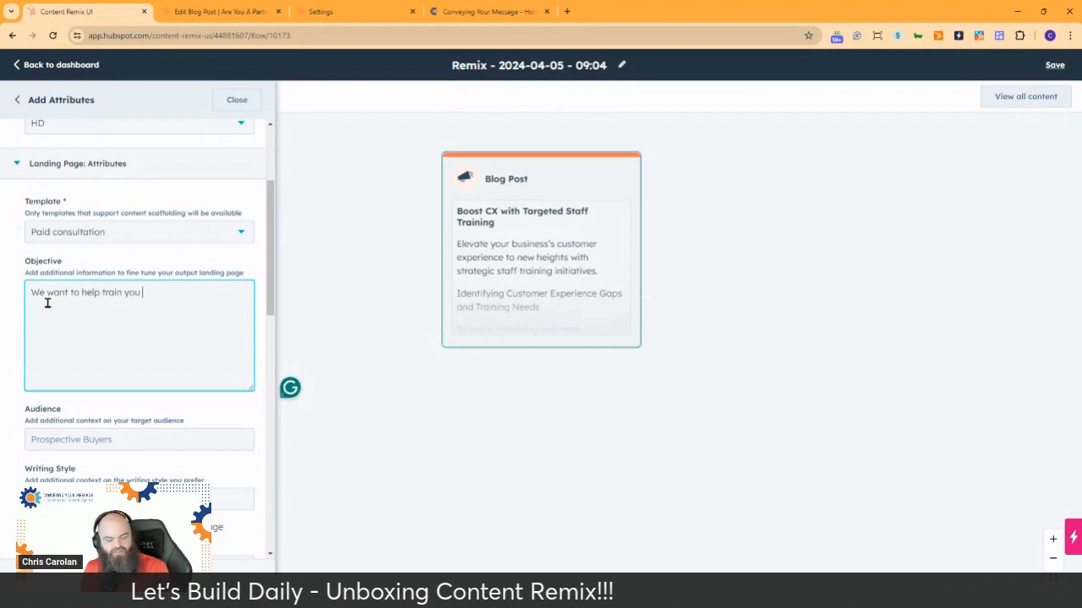
{"action": "type", "text": "train you staff f"}
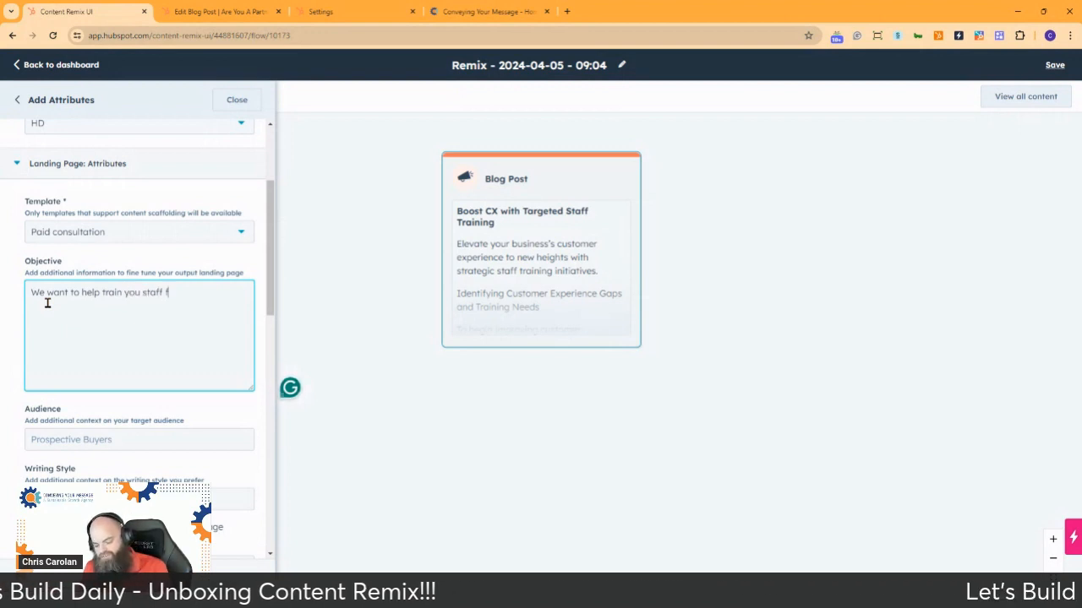
{"action": "type", "text": "or modern CX. Our"}
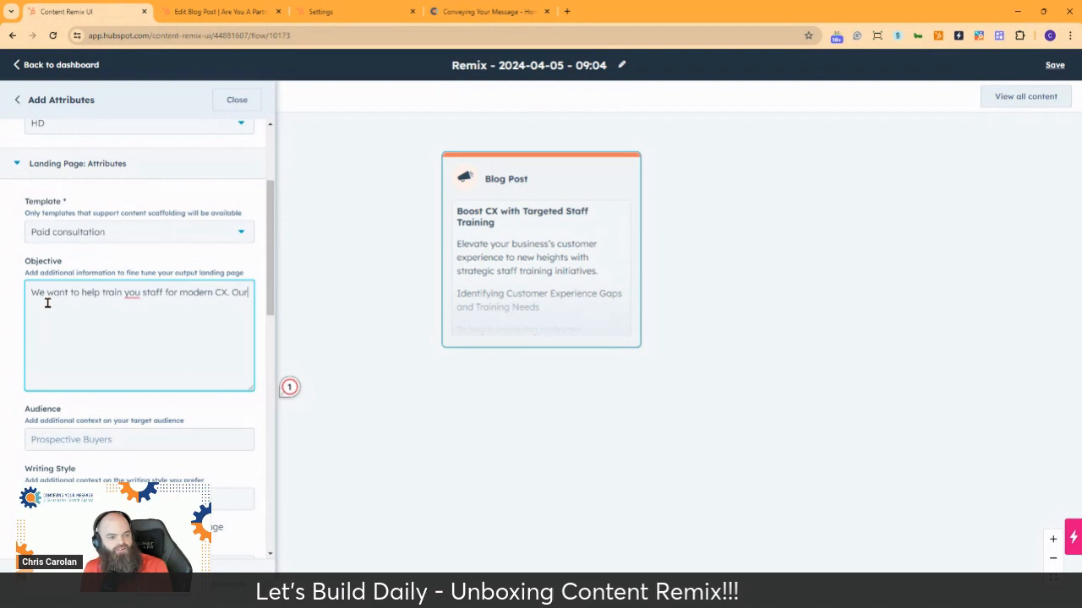
{"action": "type", "text": "are"}
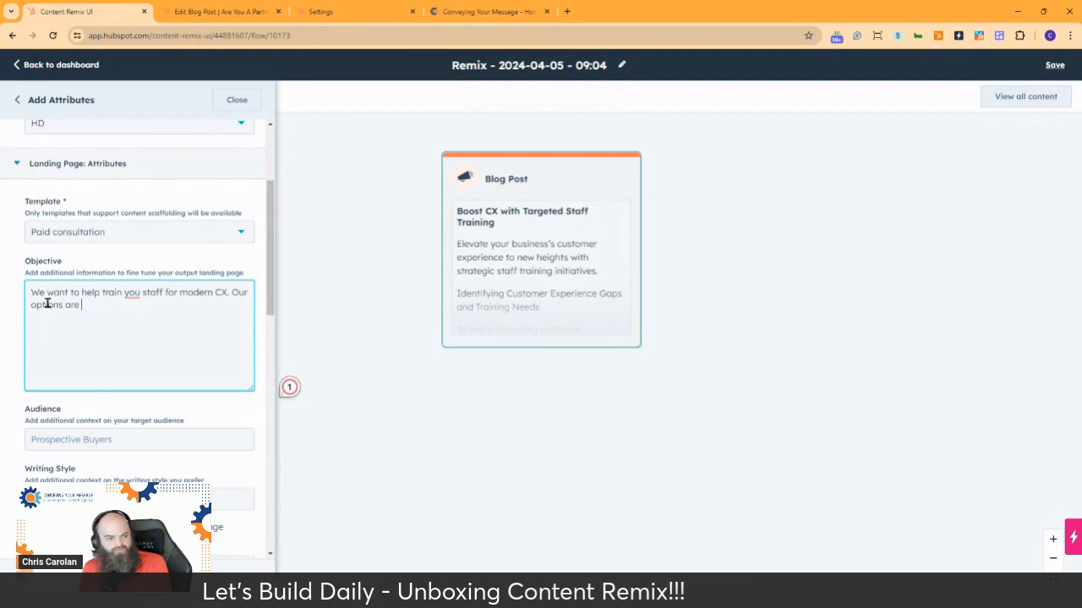
{"action": "type", "text": "1 hour,"}
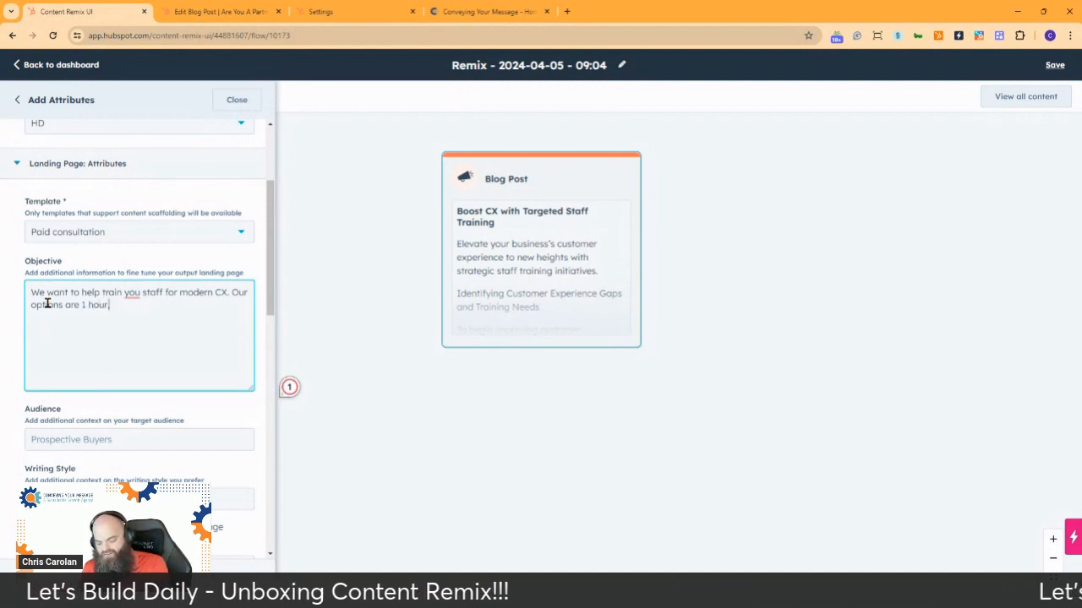
{"action": "type", "text": " half day, and"}
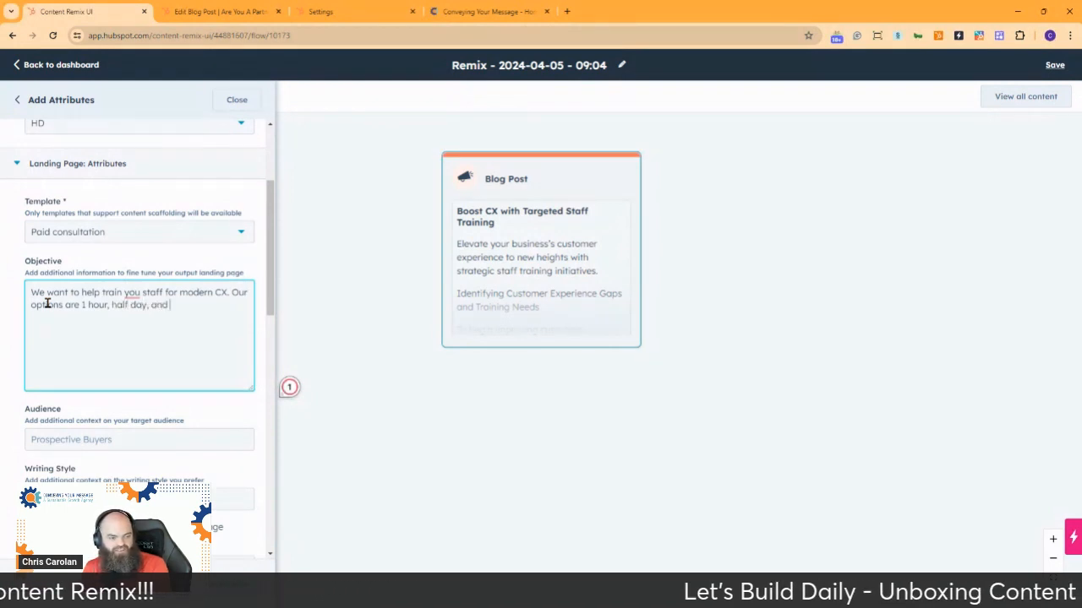
{"action": "type", "text": "1 day workshops."}
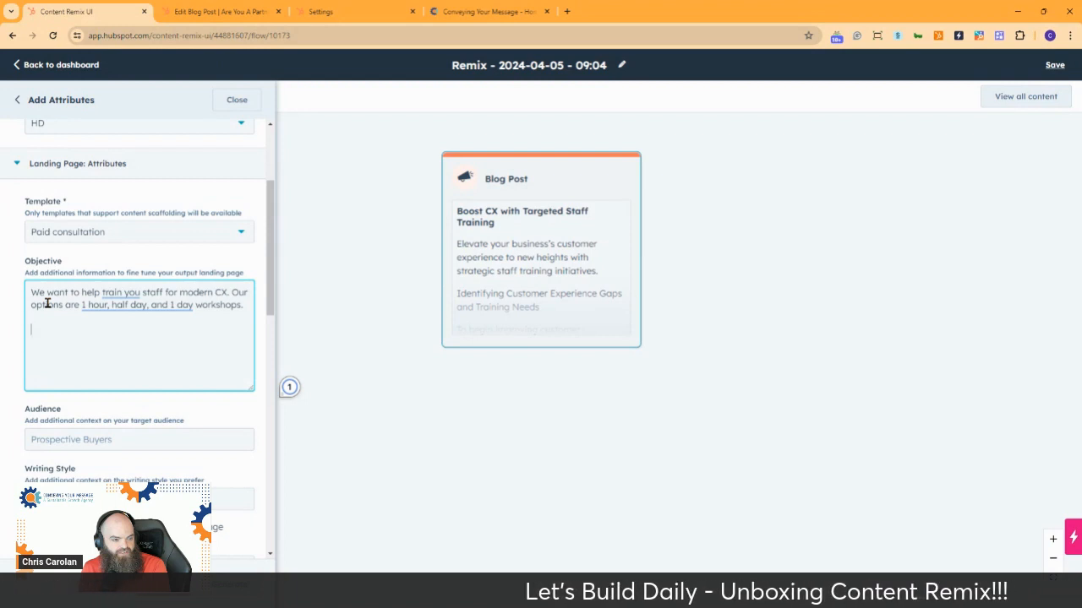
{"action": "type", "text": "he pricing is 495, 995, and 2495 respectively."}
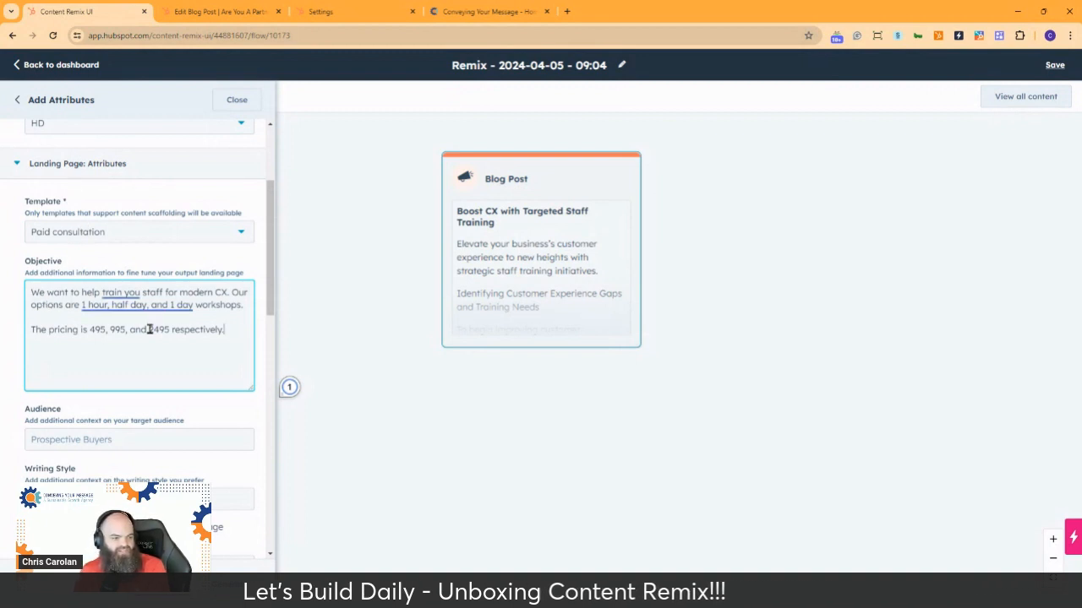
Set the landing page's target audience to Prospective Buyers.
{"action": "left_click", "coordinate": [118, 438]}
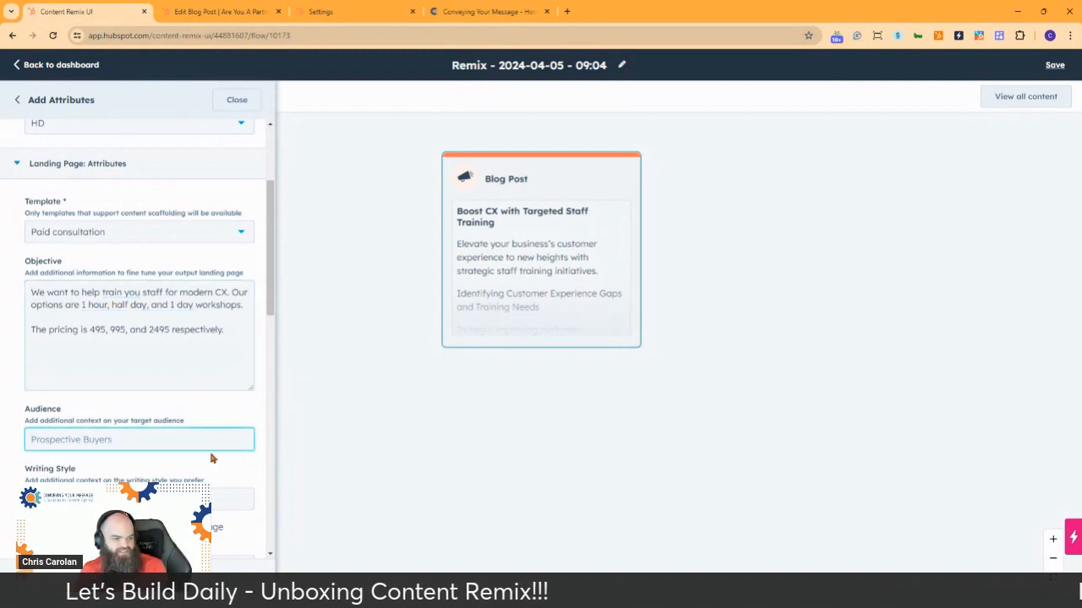
{"action": "type", "text": "Pros"}
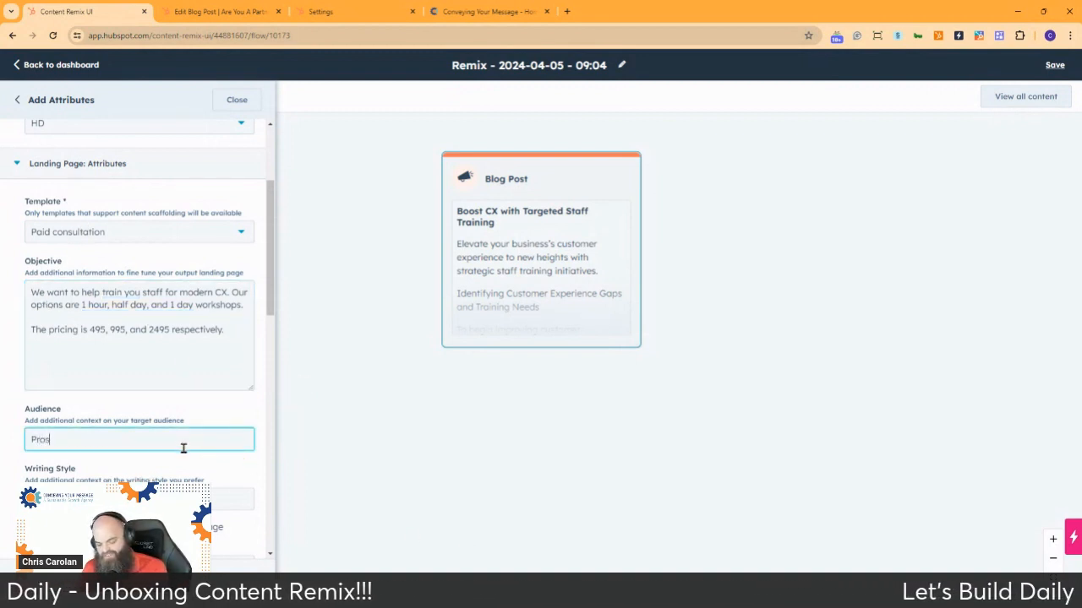
{"action": "type", "text": "pec"}
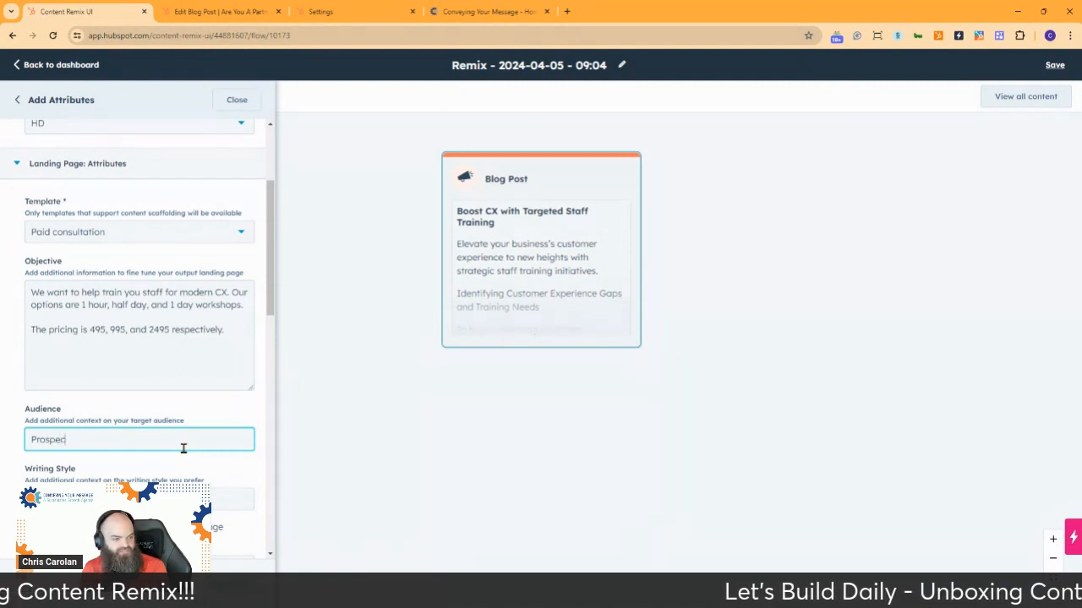
{"action": "type", "text": "tive Buyers"}
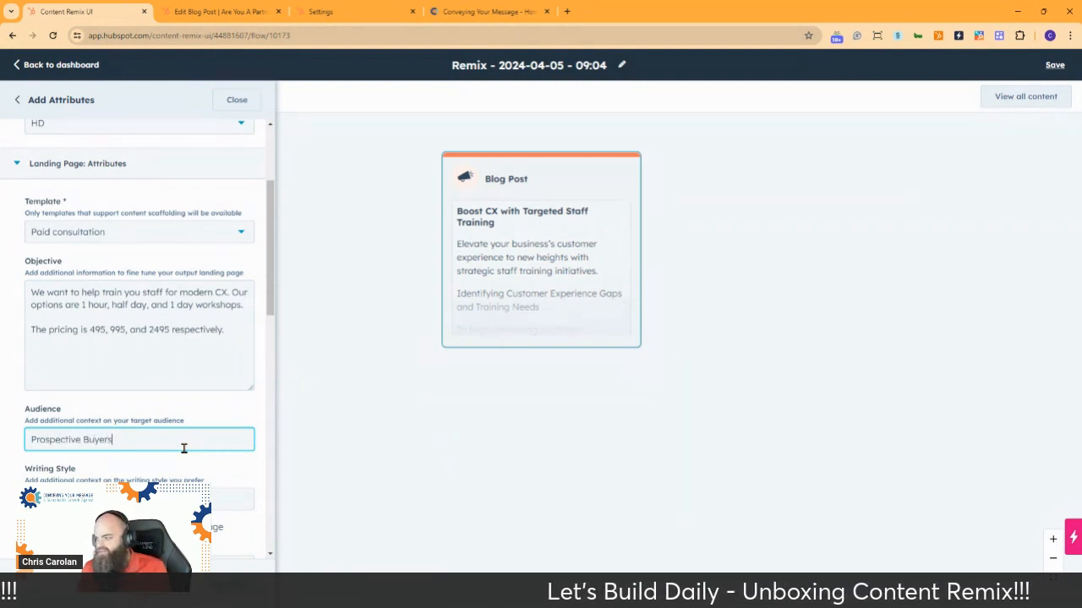
Check the brand kit's voice traits and personality options as reference for the landing page's writing style, and return to the remix.
{"action": "scroll", "coordinate": [200, 425], "scroll_direction": "down", "scroll_amount": 2}
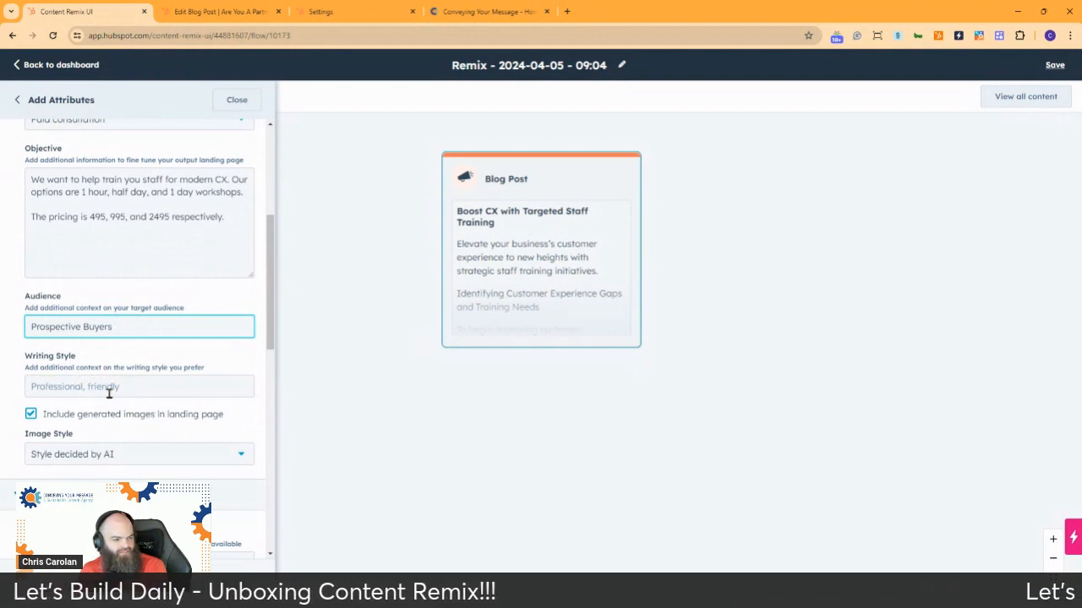
{"action": "scroll", "coordinate": [107, 392], "scroll_direction": "down", "scroll_amount": 2}
{"action": "scroll", "coordinate": [107, 392], "scroll_direction": "down", "scroll_amount": 2}
{"action": "scroll", "coordinate": [132, 200], "scroll_direction": "up", "scroll_amount": 2}
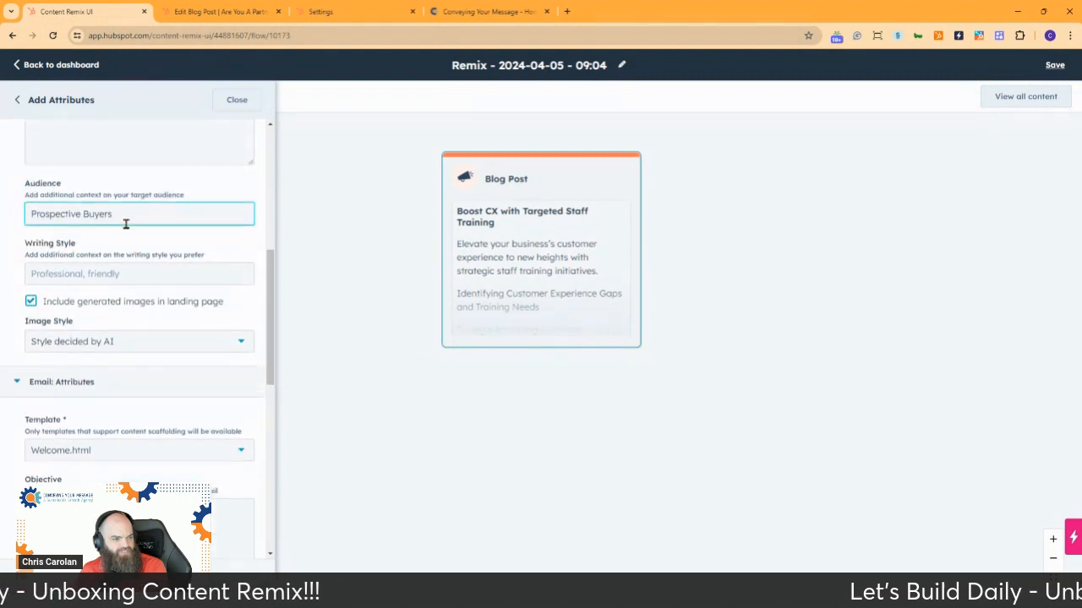
{"action": "left_click", "coordinate": [134, 274]}
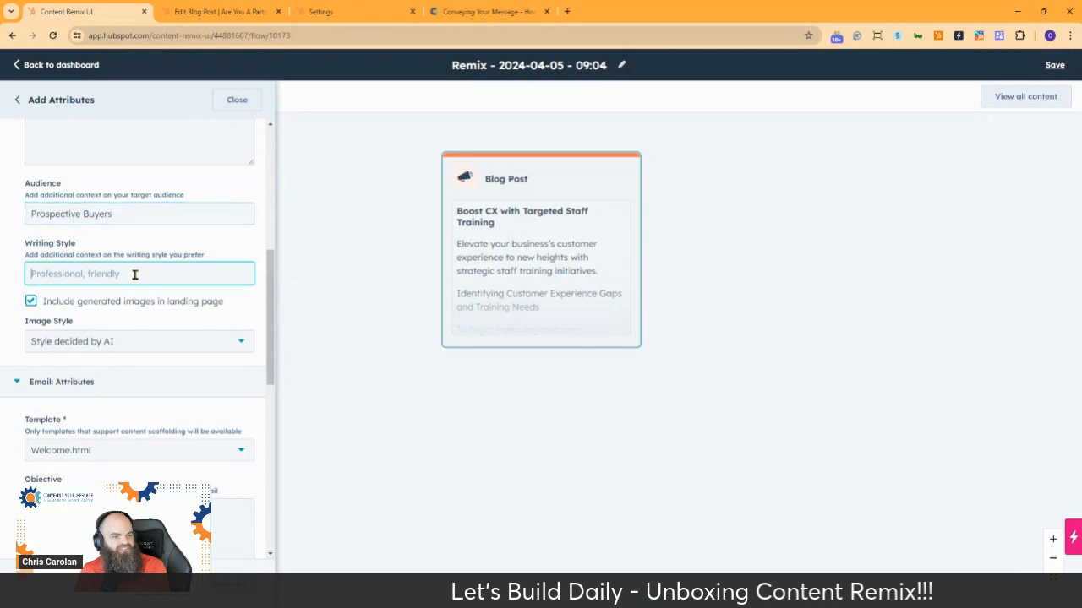
{"action": "left_click", "coordinate": [349, 15]}
{"action": "scroll", "coordinate": [560, 343], "scroll_direction": "down", "scroll_amount": 3}
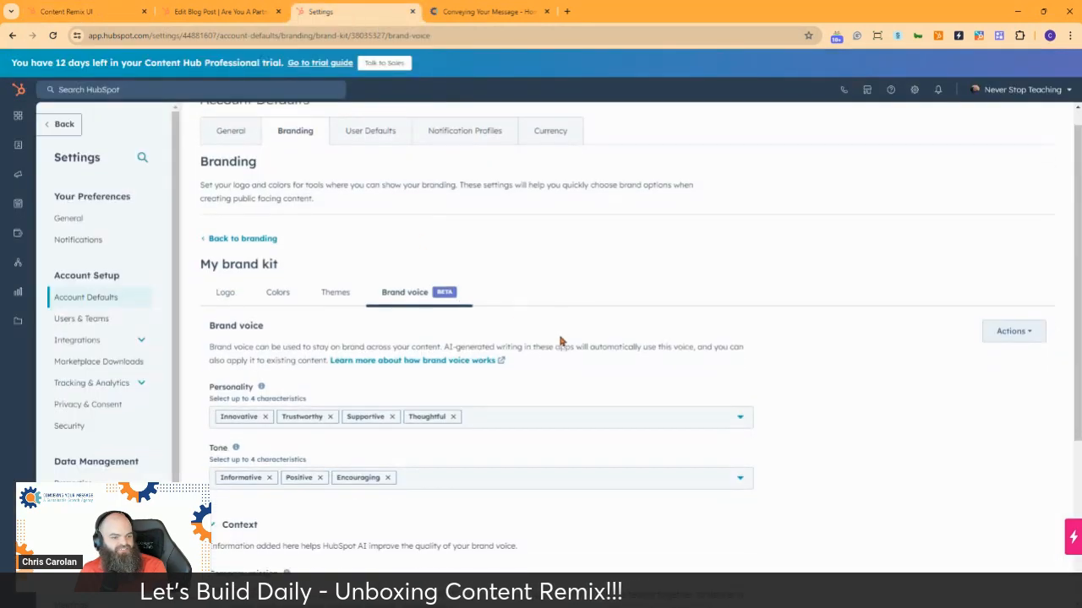
{"action": "scroll", "coordinate": [541, 308], "scroll_direction": "up", "scroll_amount": 1}
{"action": "scroll", "coordinate": [500, 270], "scroll_direction": "up", "scroll_amount": 1}
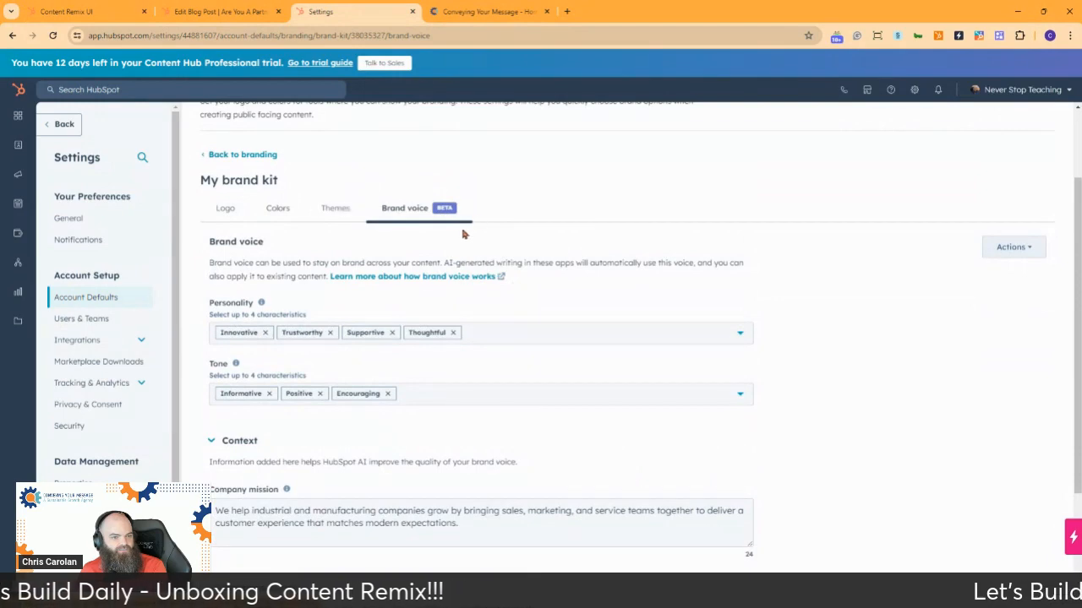
{"action": "scroll", "coordinate": [502, 309], "scroll_direction": "down", "scroll_amount": 2}
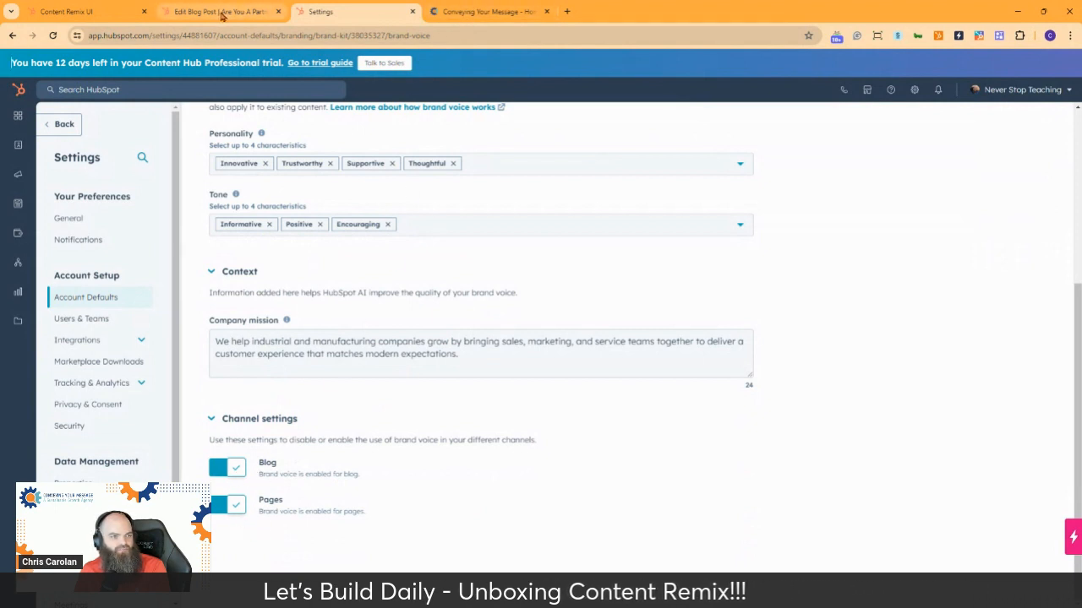
{"action": "left_click", "coordinate": [94, 12]}
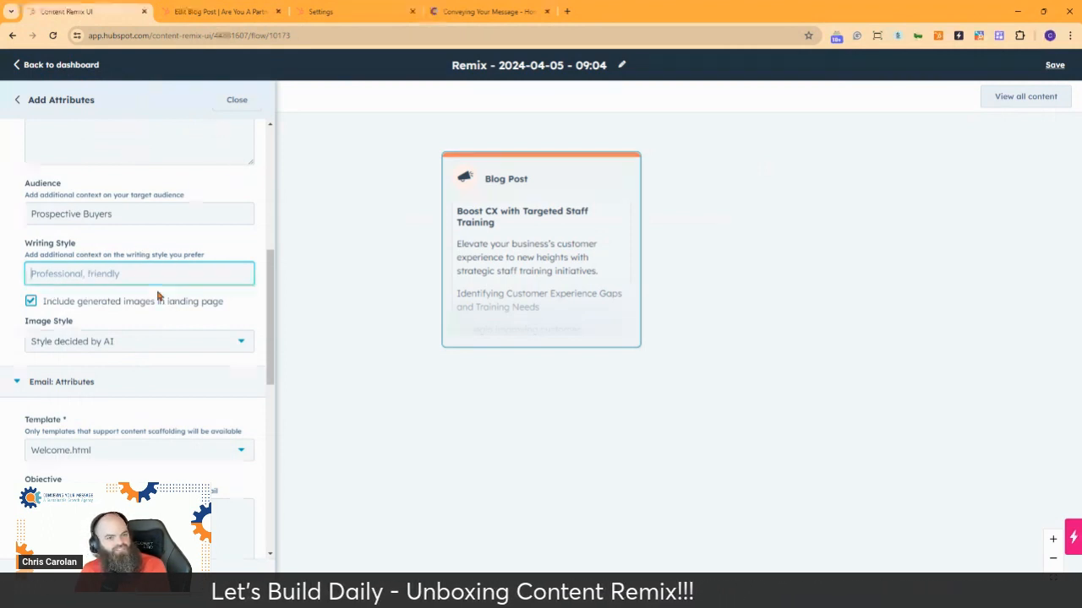
{"action": "left_click", "coordinate": [349, 13]}
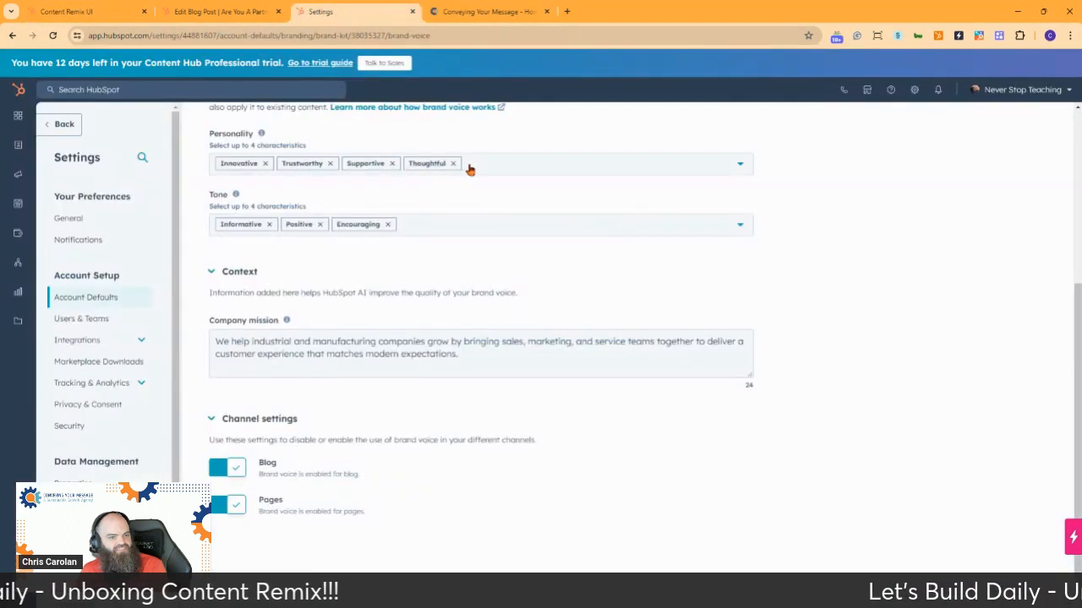
{"action": "left_click", "coordinate": [239, 163]}
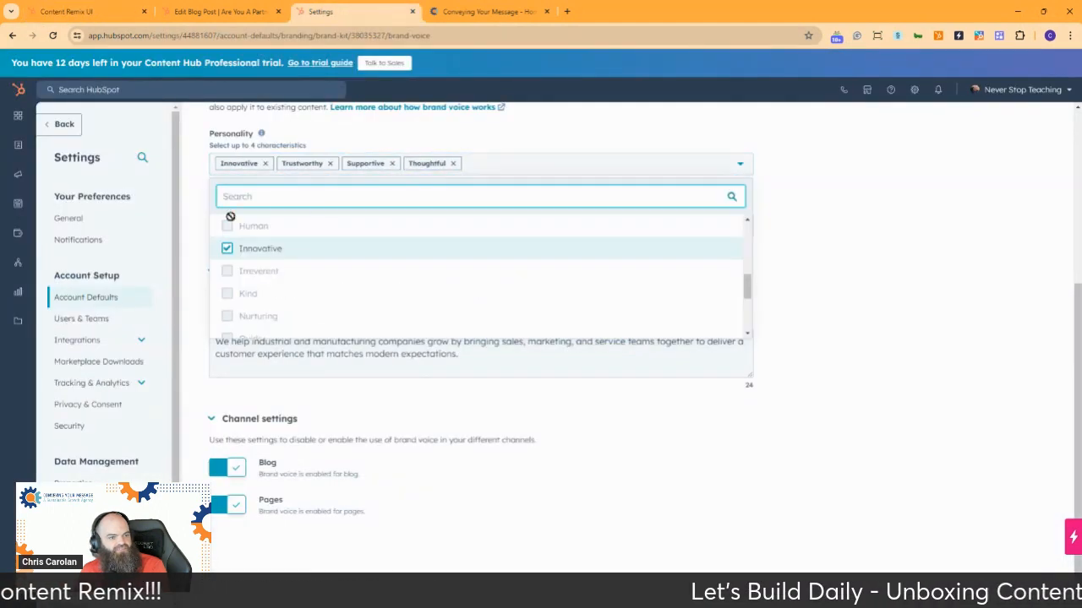
{"action": "left_click", "coordinate": [589, 116]}
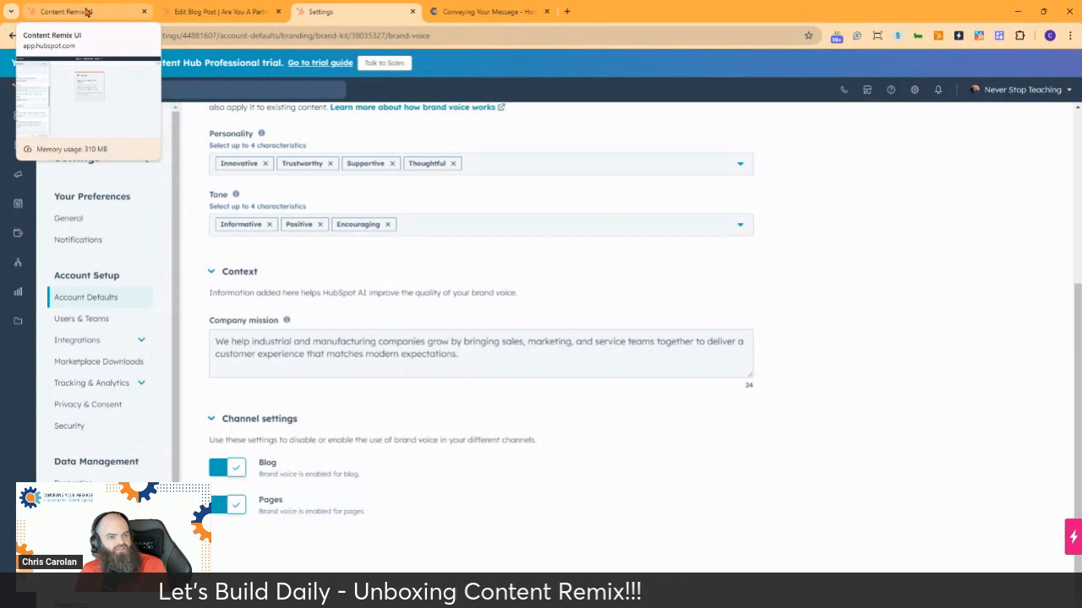
{"action": "left_click", "coordinate": [86, 12]}
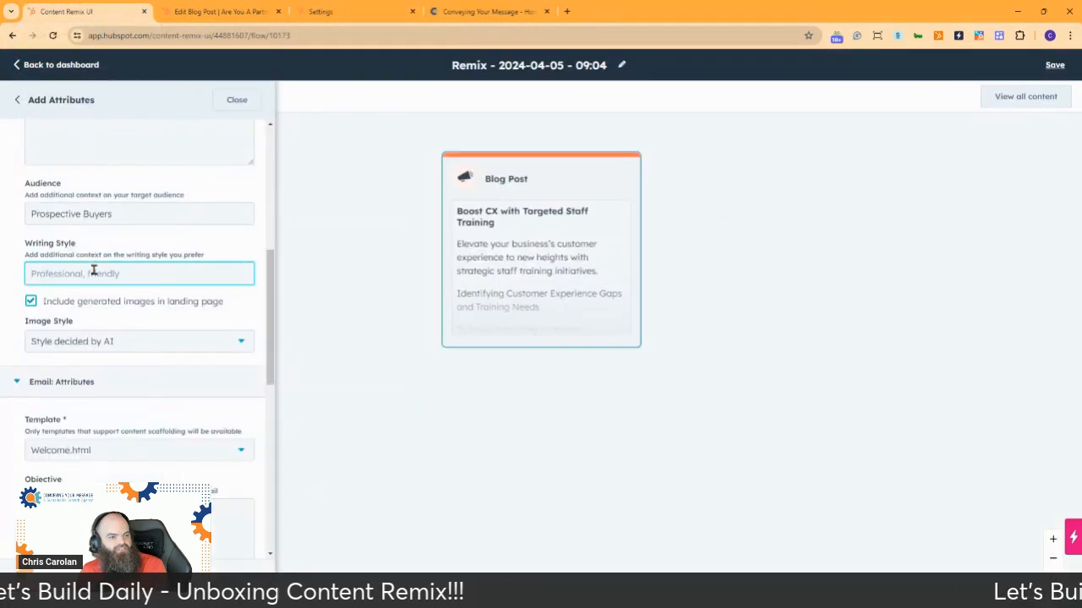
Enter "Trustworthy, supportive" as the landing page's writing style.
{"action": "type", "text": "Trustworhty"}
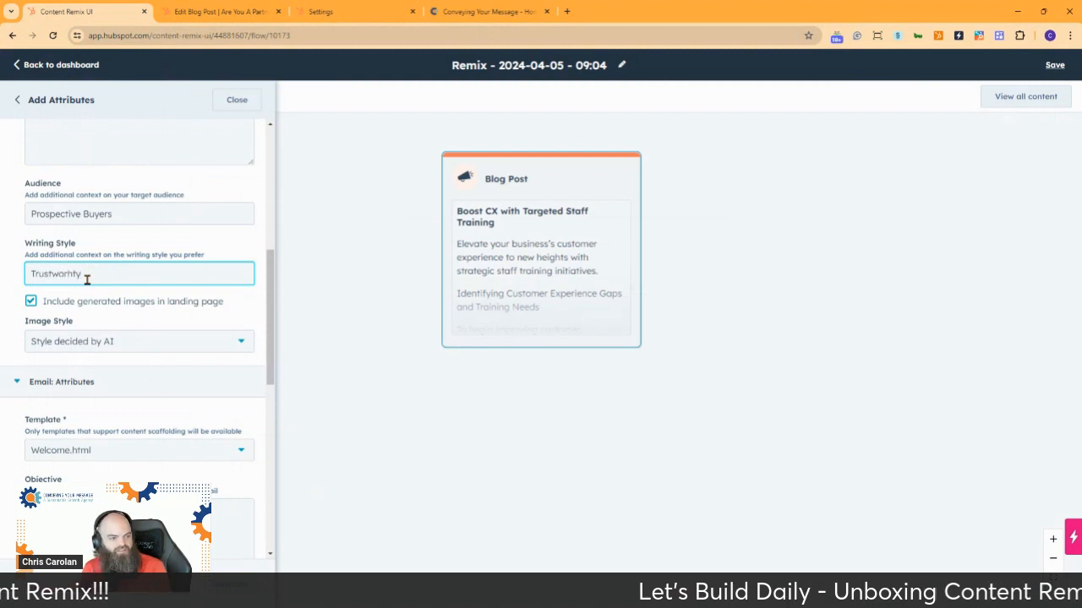
{"action": "key", "text": "BackSpace"}
{"action": "key", "text": "BackSpace"}
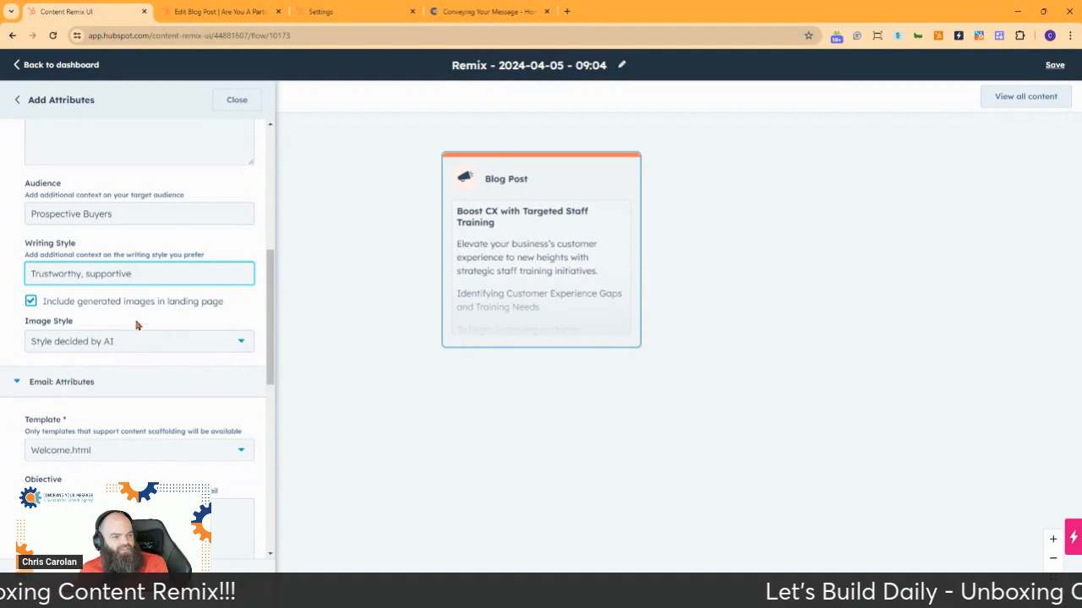
Browse the image styles for the landing page's generated images and choose Minimalist.
{"action": "scroll", "coordinate": [121, 302], "scroll_direction": "down", "scroll_amount": 2}
{"action": "left_click", "coordinate": [144, 235]}
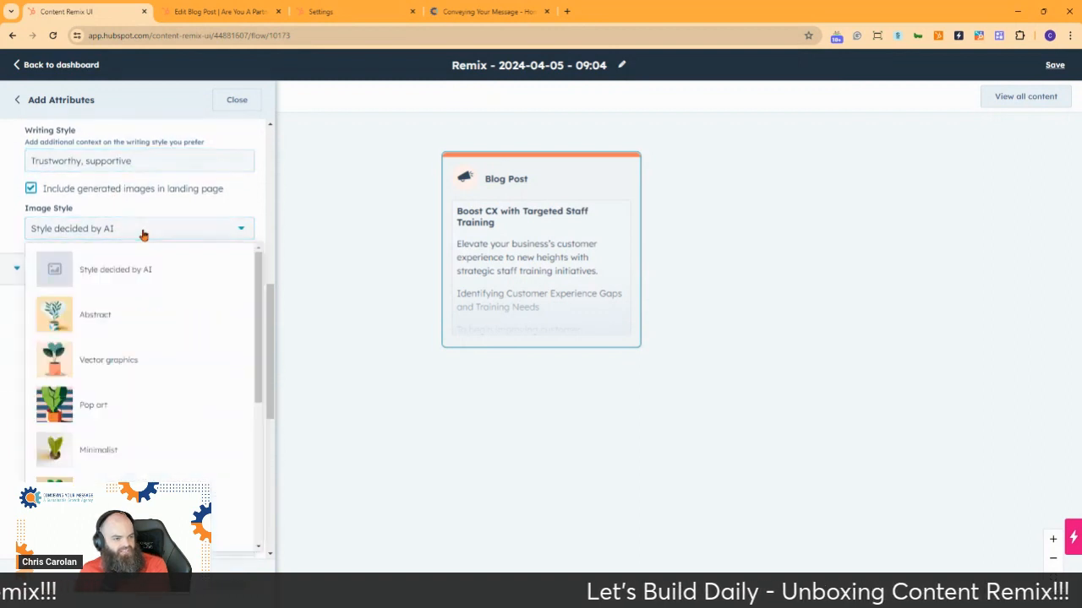
{"action": "scroll", "coordinate": [183, 301], "scroll_direction": "down", "scroll_amount": 2}
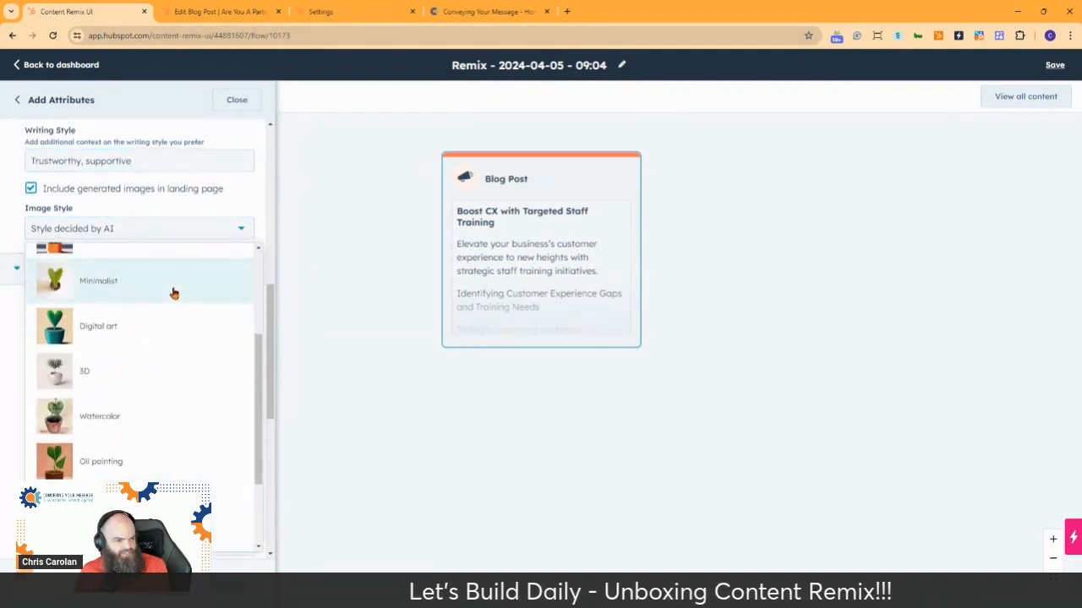
{"action": "scroll", "coordinate": [172, 293], "scroll_direction": "down", "scroll_amount": 2}
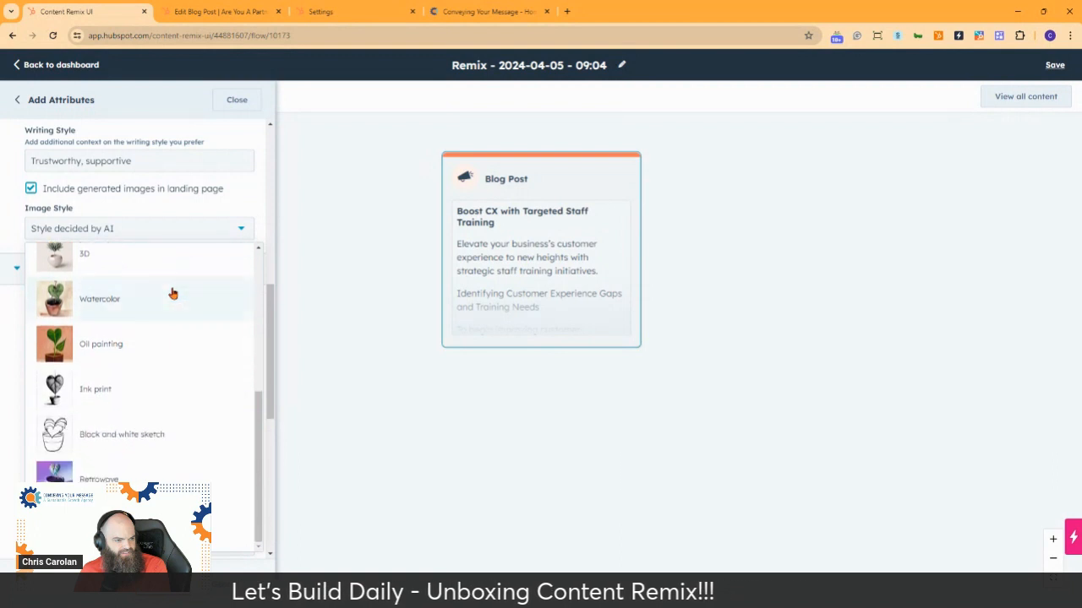
{"action": "scroll", "coordinate": [172, 293], "scroll_direction": "up", "scroll_amount": 3}
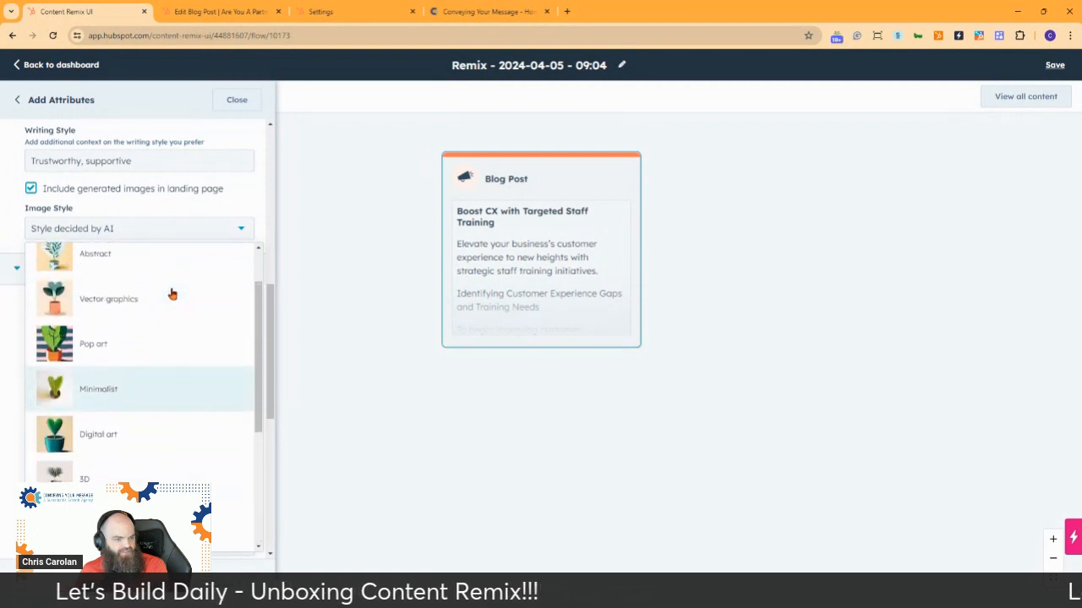
{"action": "left_click", "coordinate": [154, 391]}
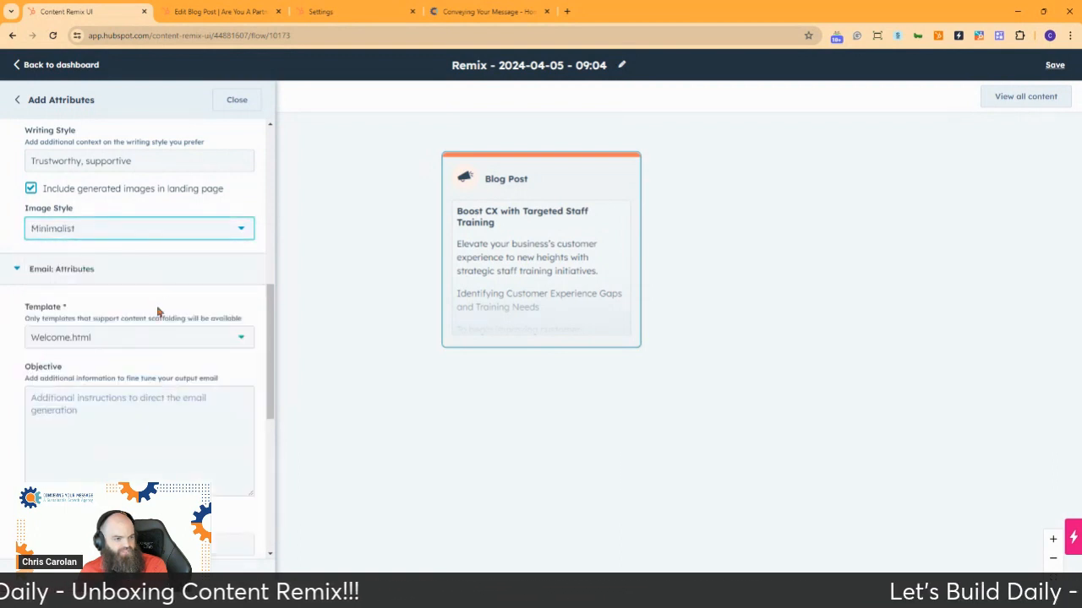
Copy the landing page's objective text into the email's objective and choose the Promotion.html email template.
{"action": "scroll", "coordinate": [149, 268], "scroll_direction": "down", "scroll_amount": 2}
{"action": "scroll", "coordinate": [144, 262], "scroll_direction": "up", "scroll_amount": 4}
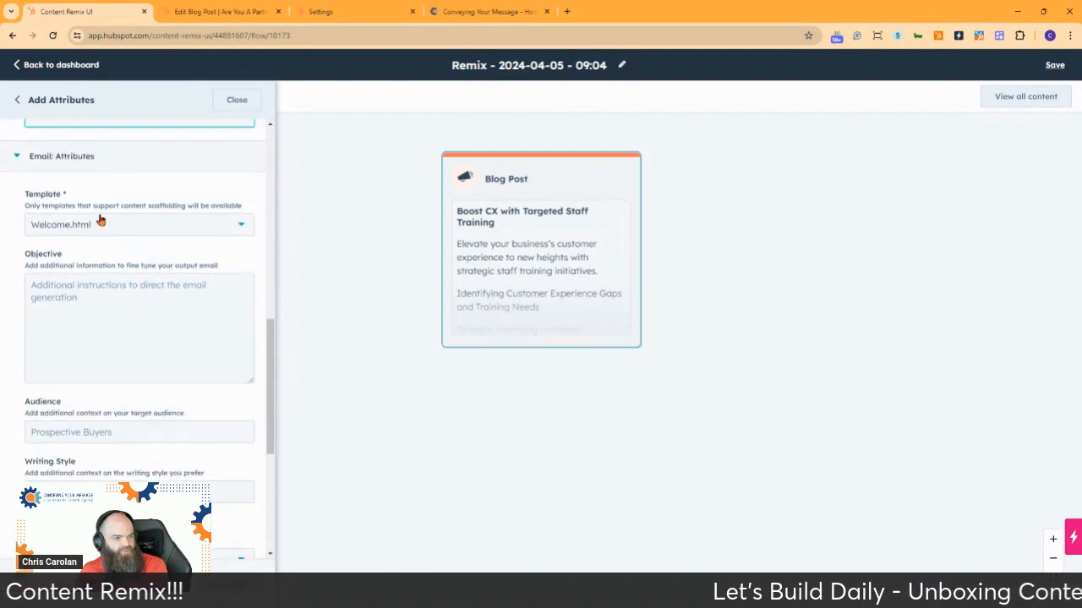
{"action": "scroll", "coordinate": [143, 254], "scroll_direction": "up", "scroll_amount": 2}
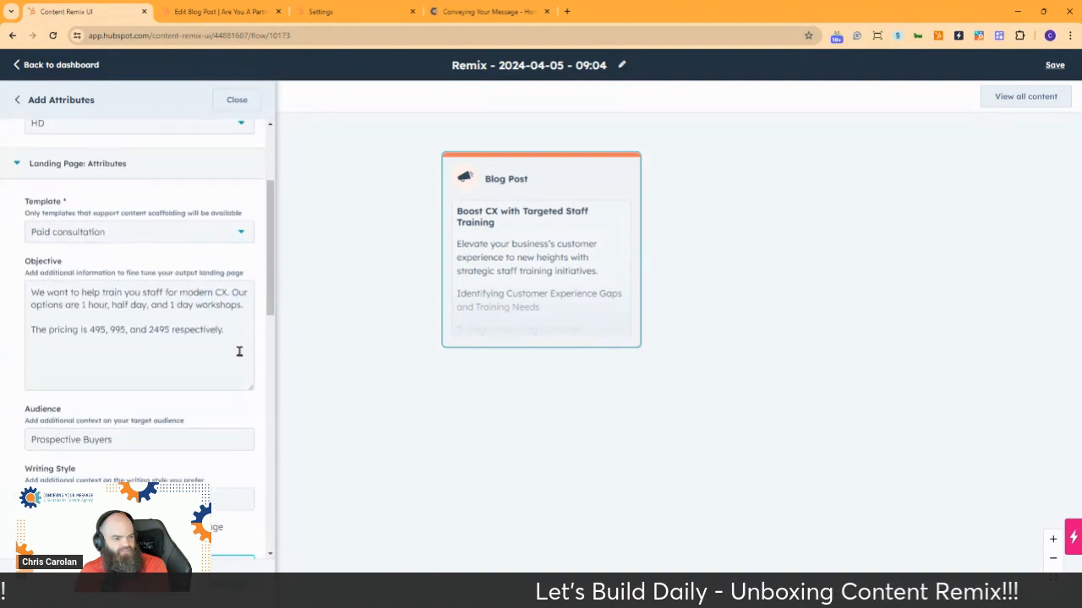
{"action": "left_click_drag", "start_coordinate": [221, 330], "coordinate": [10, 284]}
{"action": "key", "text": "ctrl+c"}
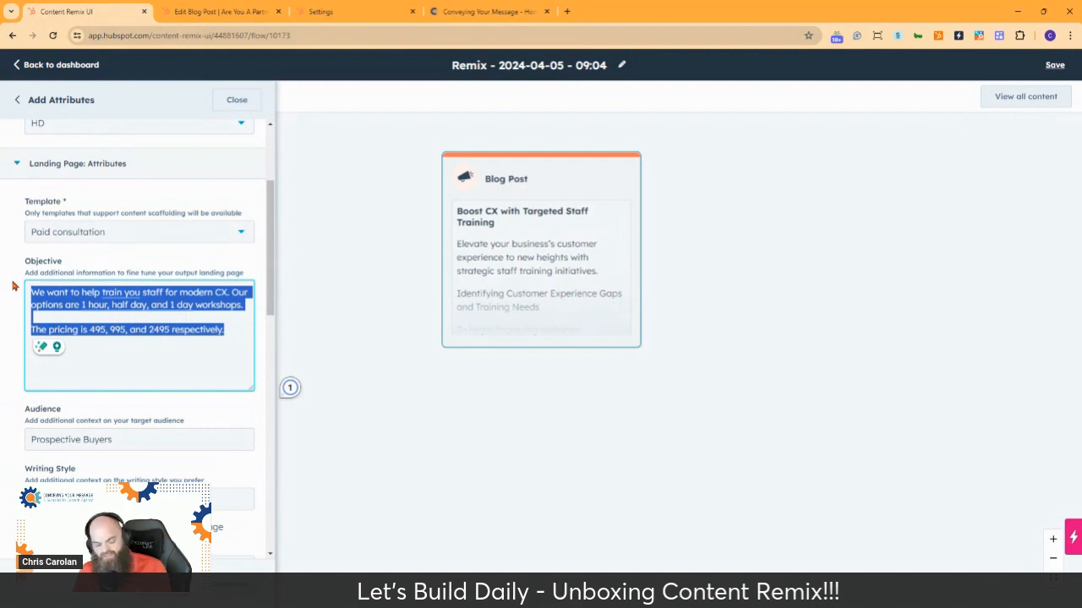
{"action": "scroll", "coordinate": [142, 359], "scroll_direction": "down", "scroll_amount": 3}
{"action": "scroll", "coordinate": [130, 321], "scroll_direction": "down", "scroll_amount": 2}
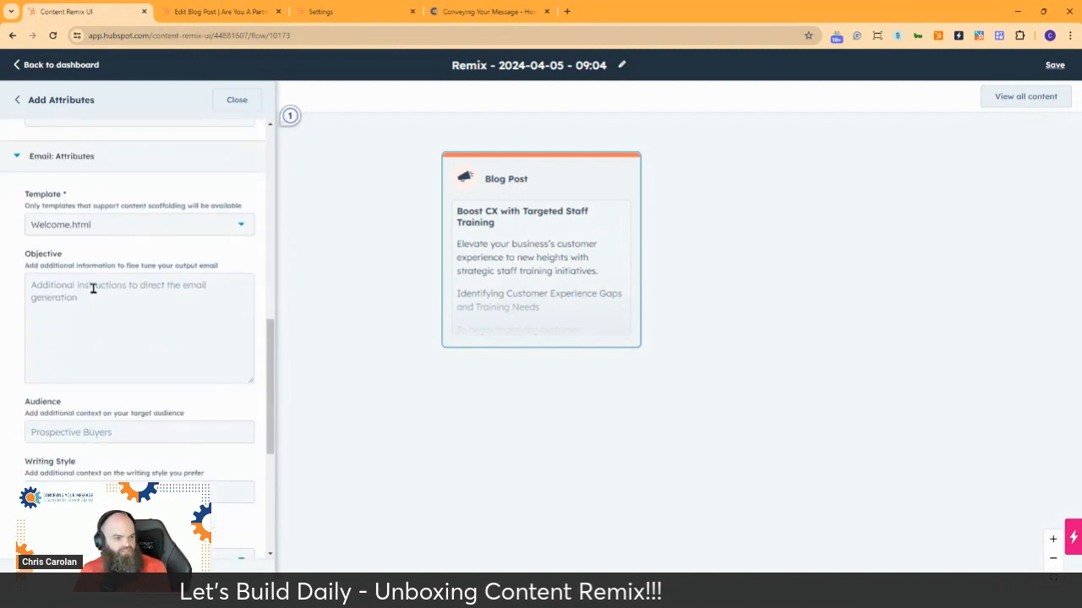
{"action": "left_click", "coordinate": [90, 293]}
{"action": "key", "text": "ctrl+v"}
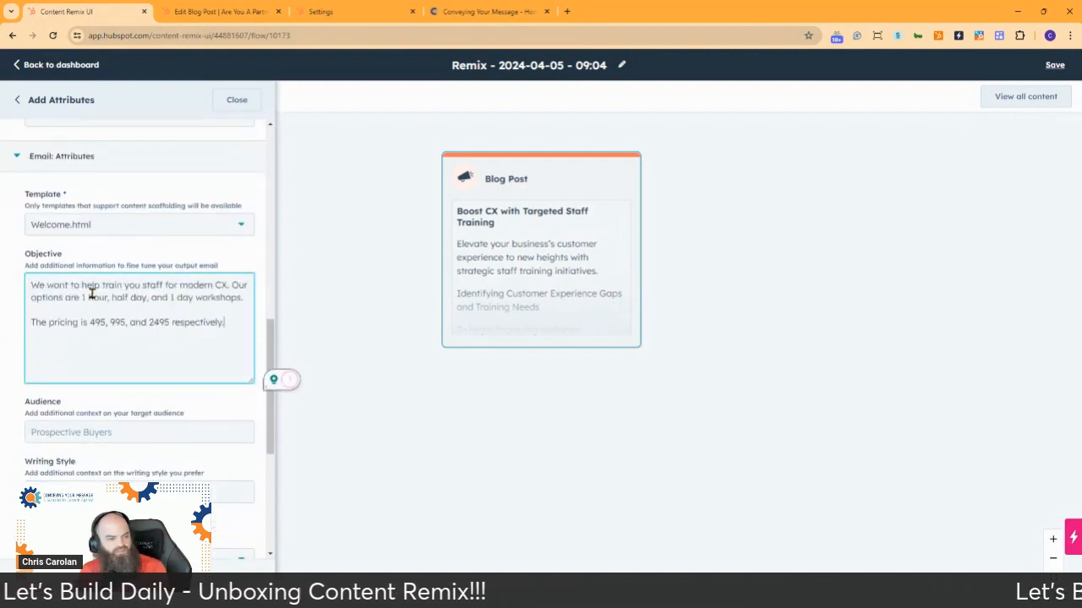
{"action": "left_click", "coordinate": [174, 229]}
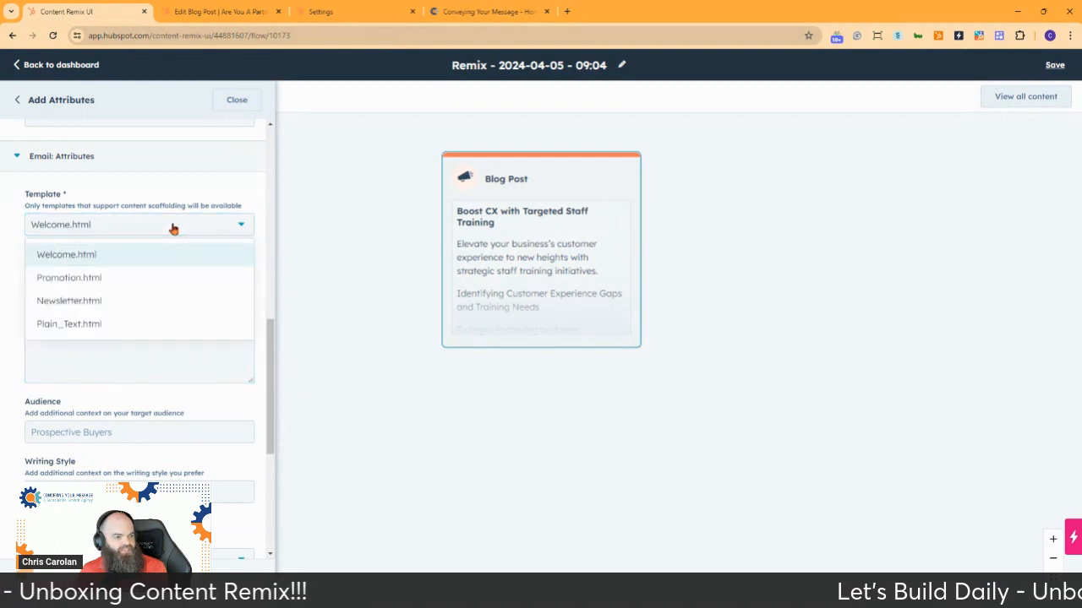
{"action": "left_click", "coordinate": [153, 284]}
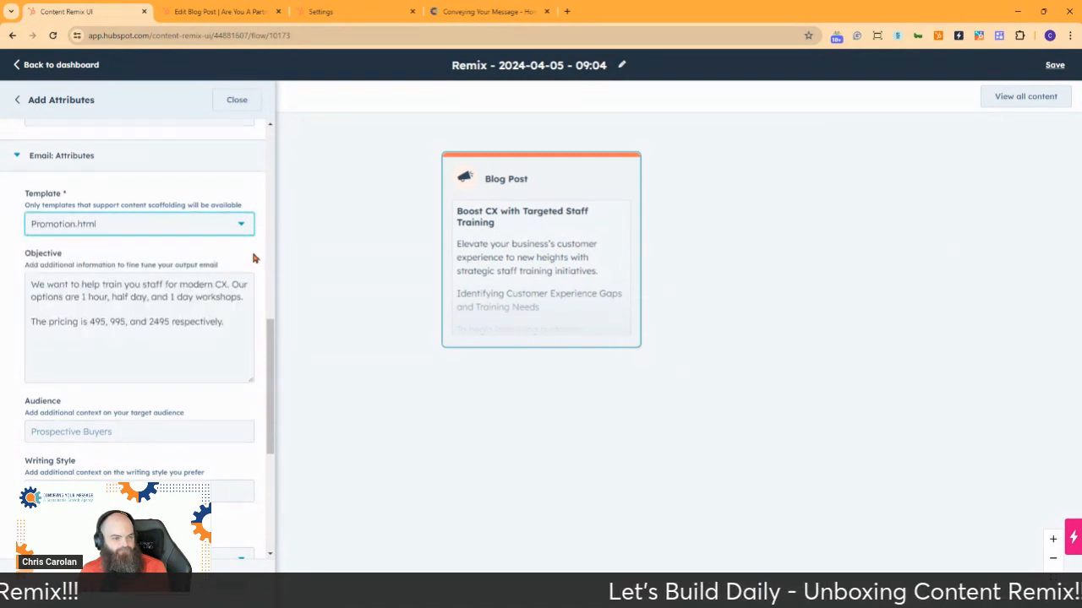
Copy the landing page's audience, Prospective Buyers, into the email's audience.
{"action": "scroll", "coordinate": [258, 257], "scroll_direction": "down", "scroll_amount": 2}
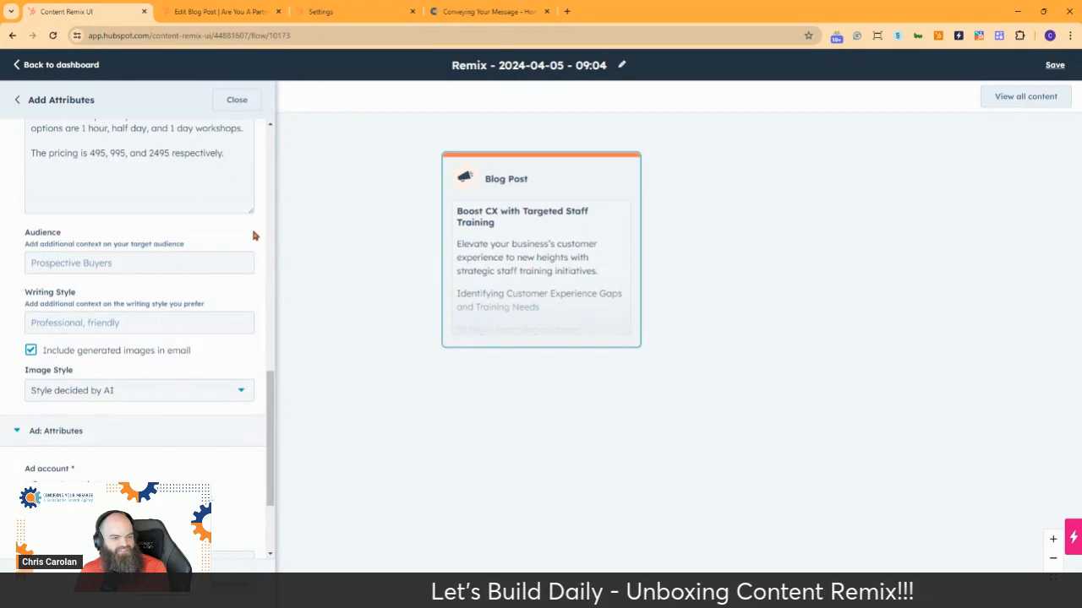
{"action": "scroll", "coordinate": [256, 237], "scroll_direction": "down", "scroll_amount": 2}
{"action": "scroll", "coordinate": [243, 204], "scroll_direction": "up", "scroll_amount": 2}
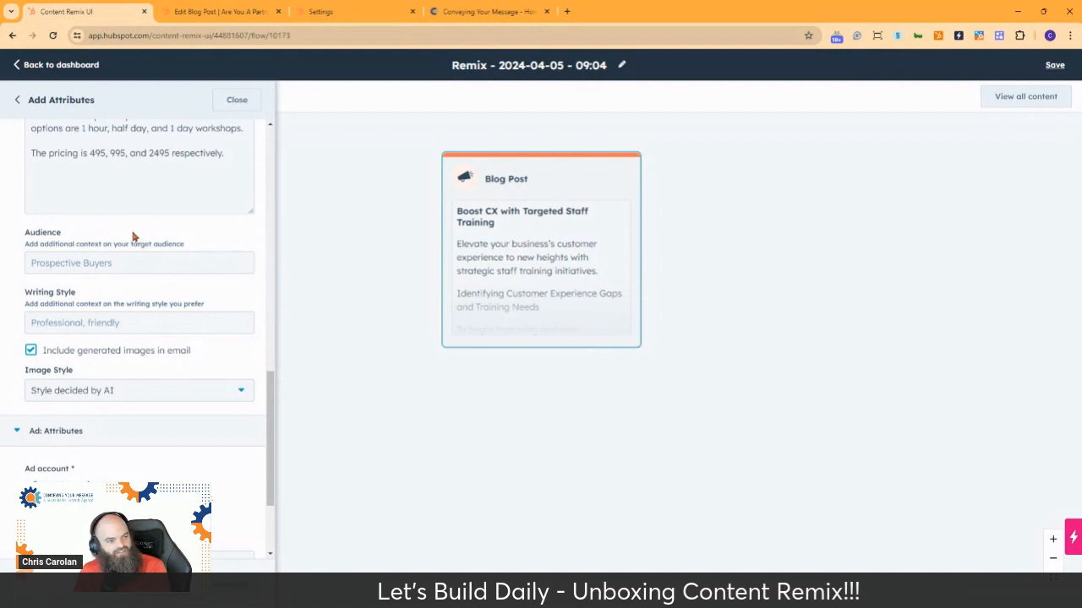
{"action": "left_click", "coordinate": [80, 267]}
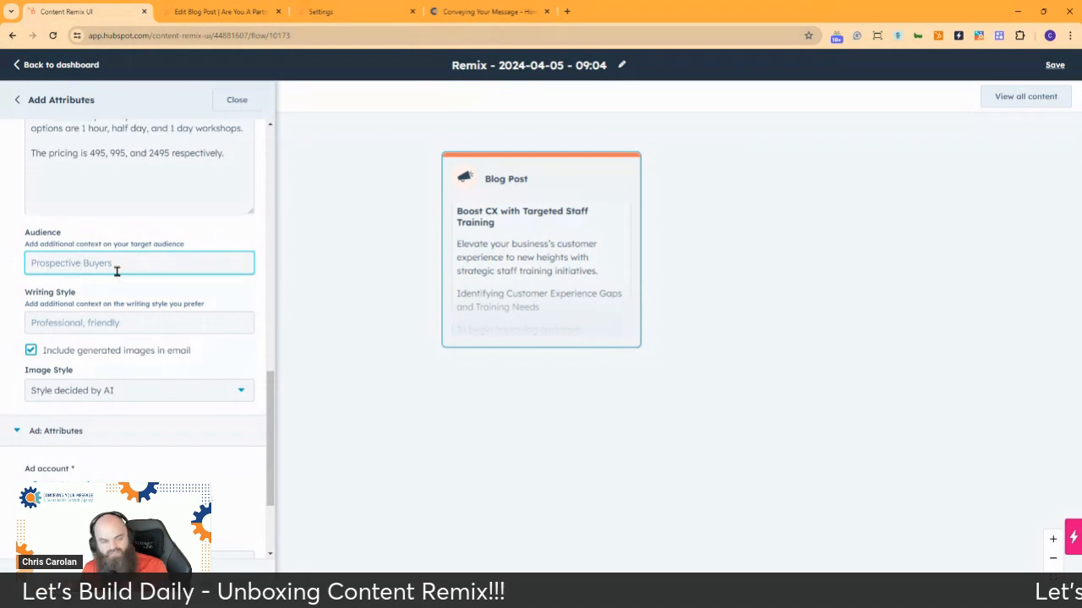
{"action": "scroll", "coordinate": [118, 272], "scroll_direction": "up", "scroll_amount": 5}
{"action": "scroll", "coordinate": [119, 268], "scroll_direction": "up", "scroll_amount": 3}
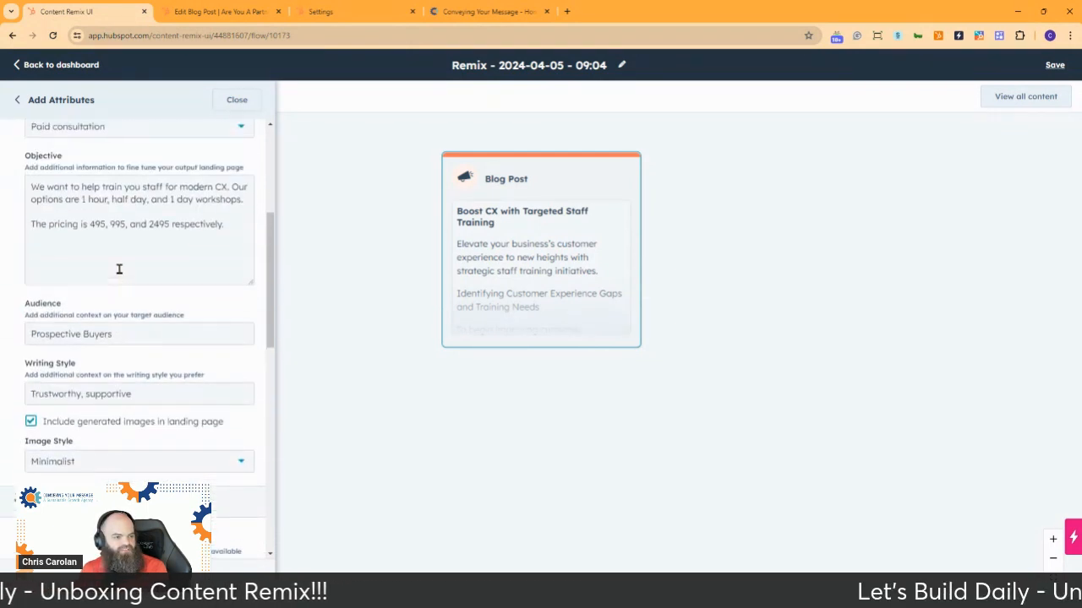
{"action": "left_click_drag", "start_coordinate": [144, 387], "coordinate": [2, 389]}
{"action": "key", "text": "ctrl+c"}
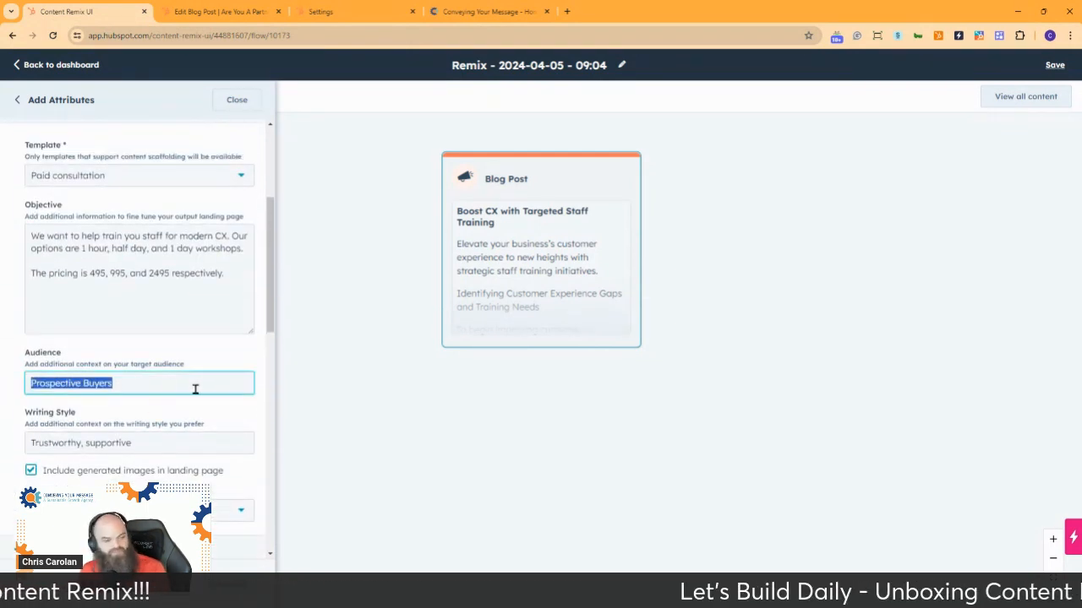
{"action": "scroll", "coordinate": [193, 385], "scroll_direction": "down", "scroll_amount": 8}
{"action": "left_click", "coordinate": [126, 319]}
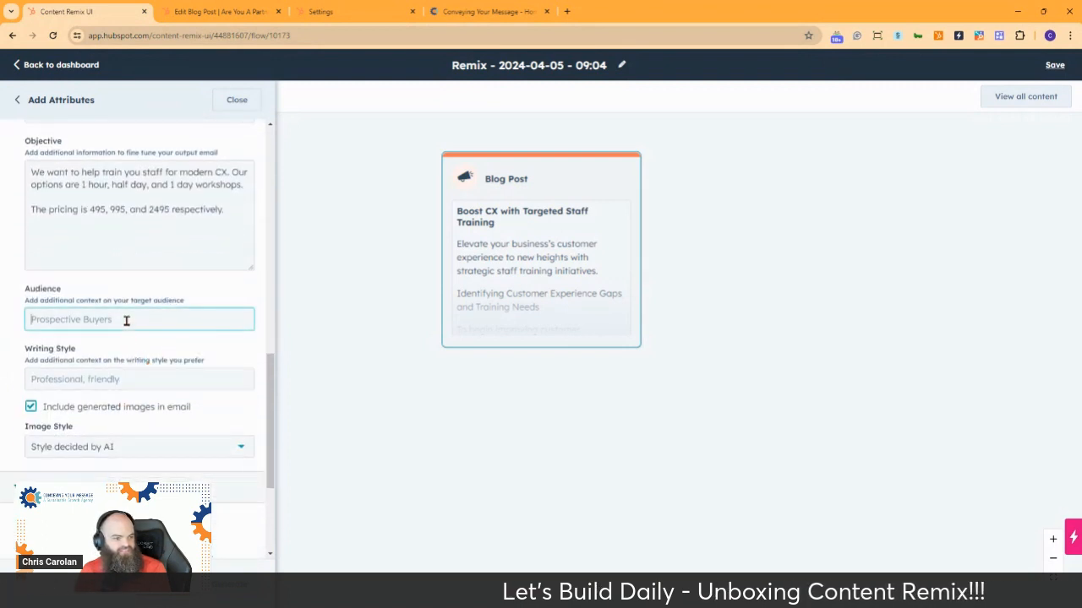
{"action": "key", "text": "ctrl+v"}
Set the email's writing style to "Trustworthy, supportive" and exclude generated images from the email.
{"action": "scroll", "coordinate": [121, 298], "scroll_direction": "up", "scroll_amount": 4}
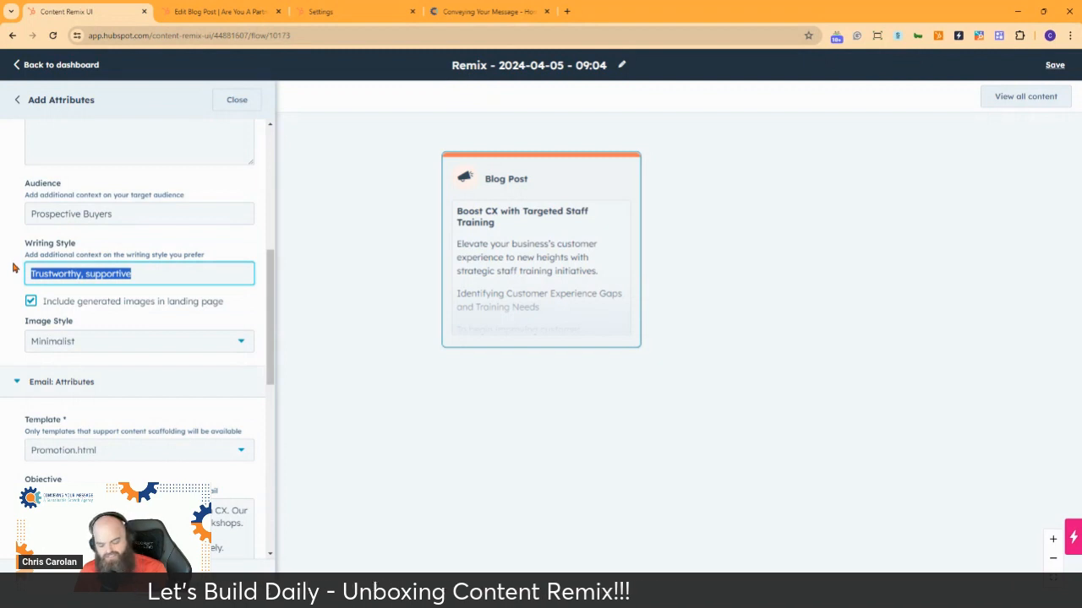
{"action": "scroll", "coordinate": [74, 285], "scroll_direction": "down", "scroll_amount": 4}
{"action": "scroll", "coordinate": [74, 285], "scroll_direction": "down", "scroll_amount": 1}
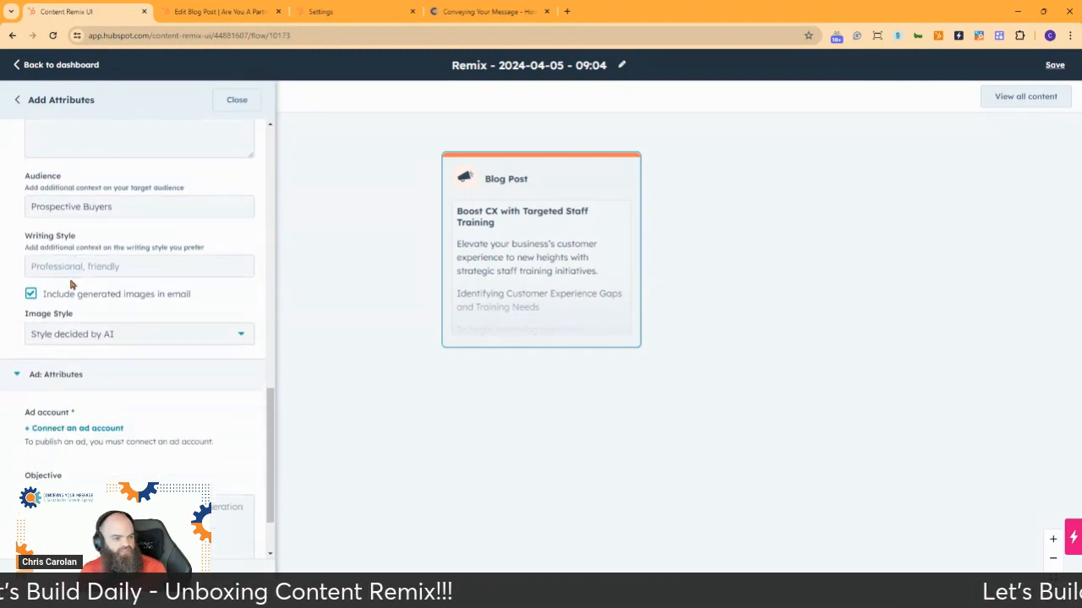
{"action": "left_click", "coordinate": [66, 264]}
{"action": "type", "text": "Trustworthy, supportive"}
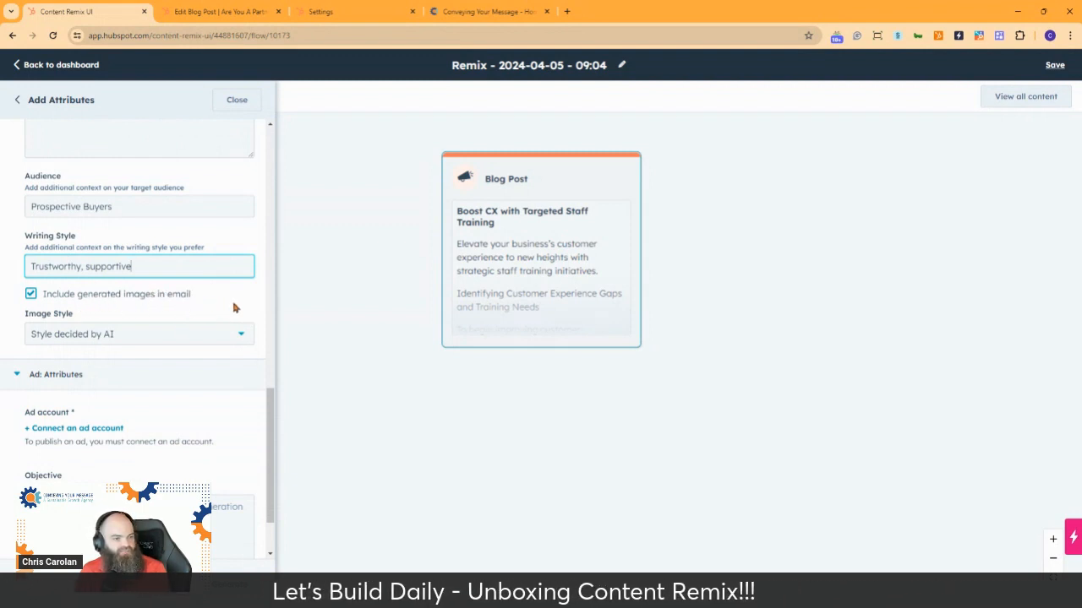
{"action": "left_click", "coordinate": [31, 296]}
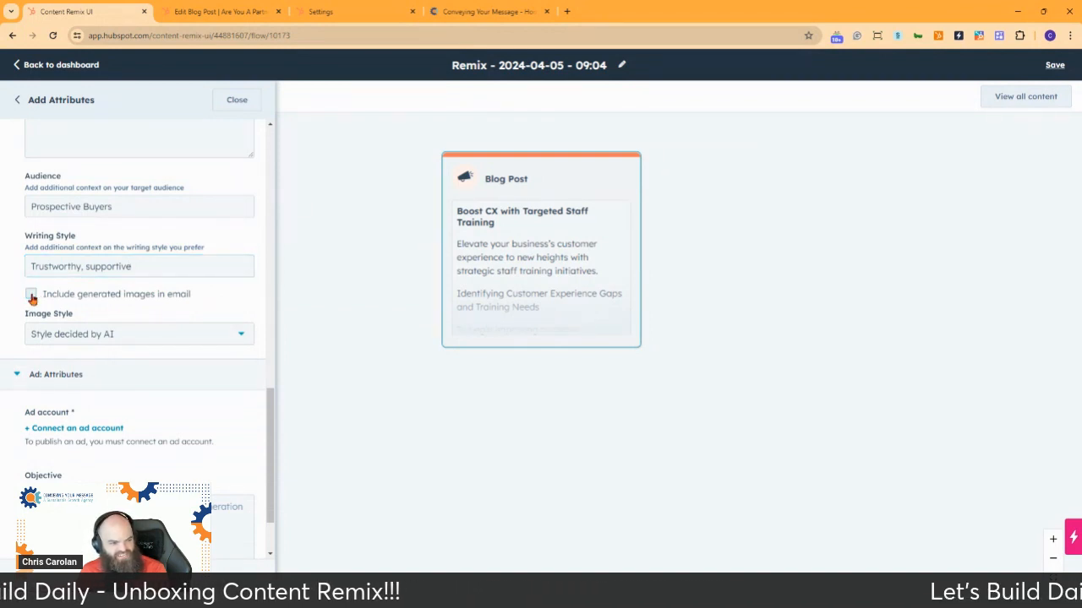
Check which platforms are offered for connecting the ad's required ad account, and return to the remix.
{"action": "scroll", "coordinate": [256, 319], "scroll_direction": "down", "scroll_amount": 1}
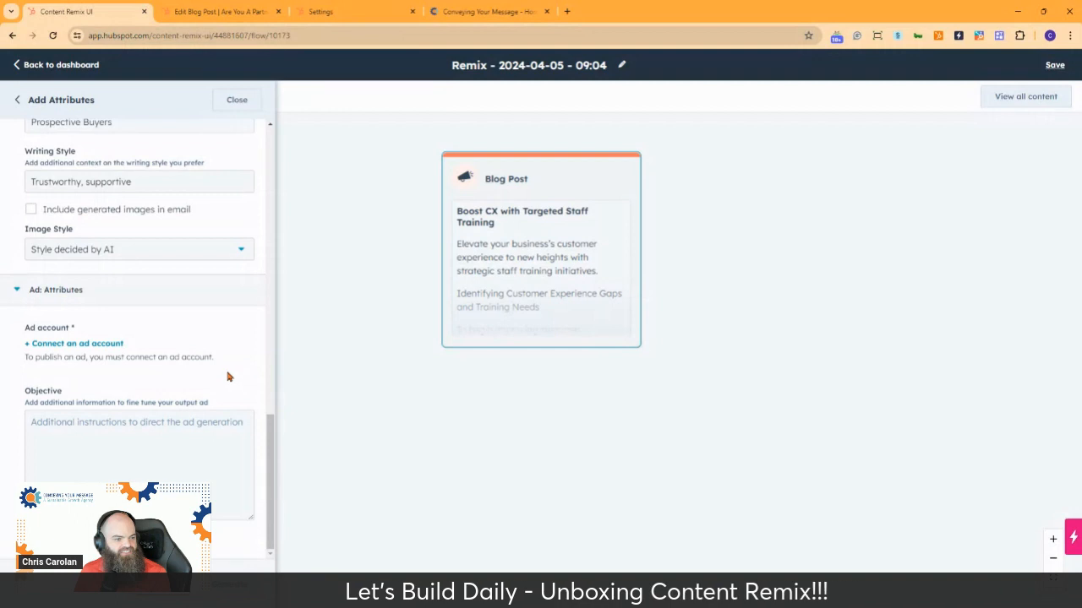
{"action": "left_click", "coordinate": [71, 345]}
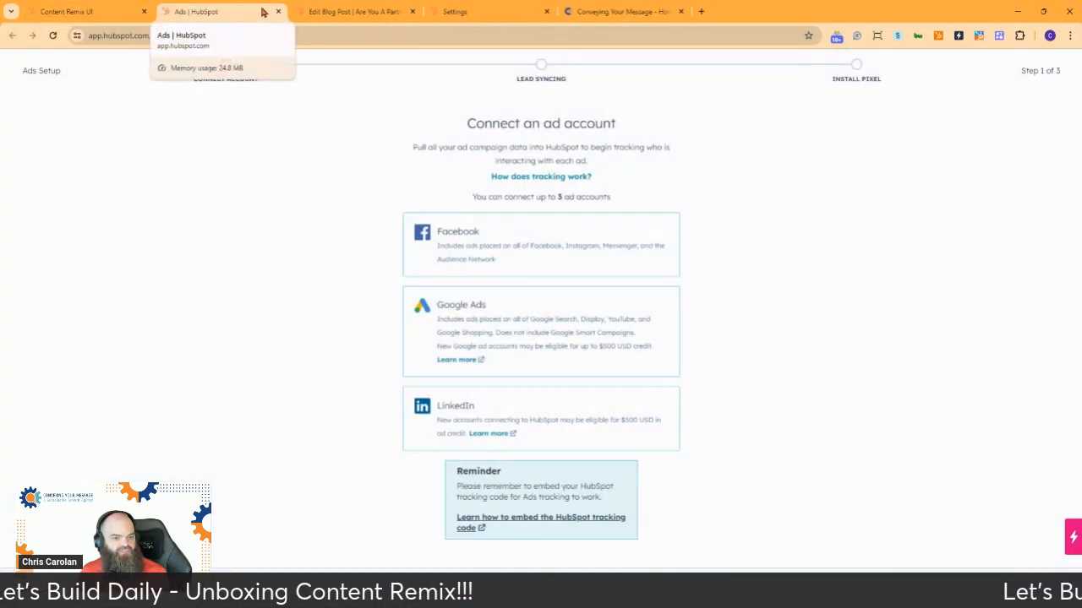
{"action": "left_click", "coordinate": [278, 12]}
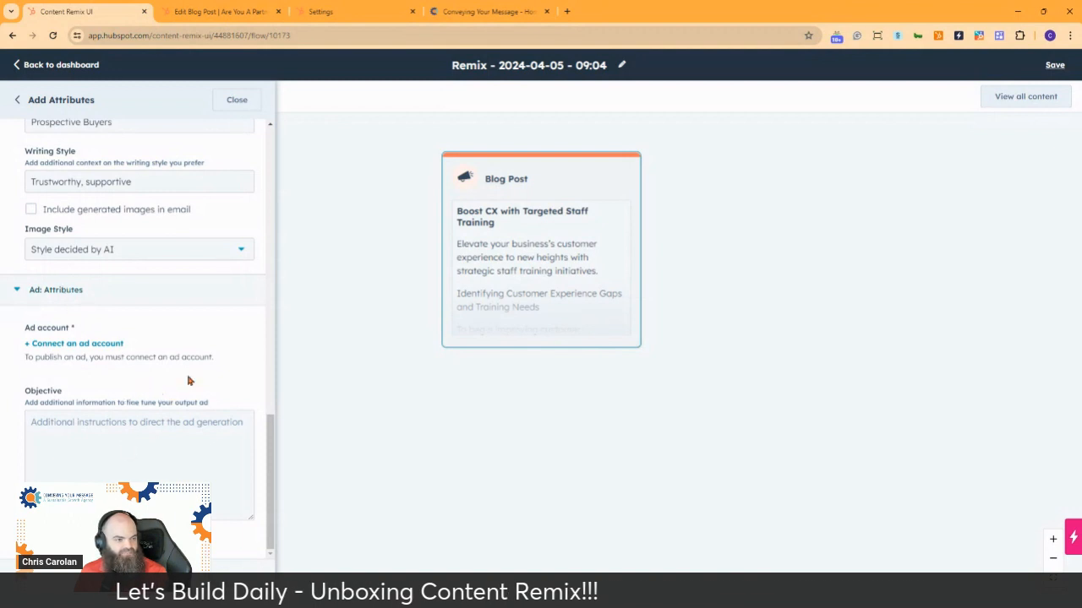
Select the landing page's full objective text for reuse and leave the attribute setup without generating content.
{"action": "scroll", "coordinate": [169, 460], "scroll_direction": "up", "scroll_amount": 3}
{"action": "scroll", "coordinate": [155, 463], "scroll_direction": "up", "scroll_amount": 10}
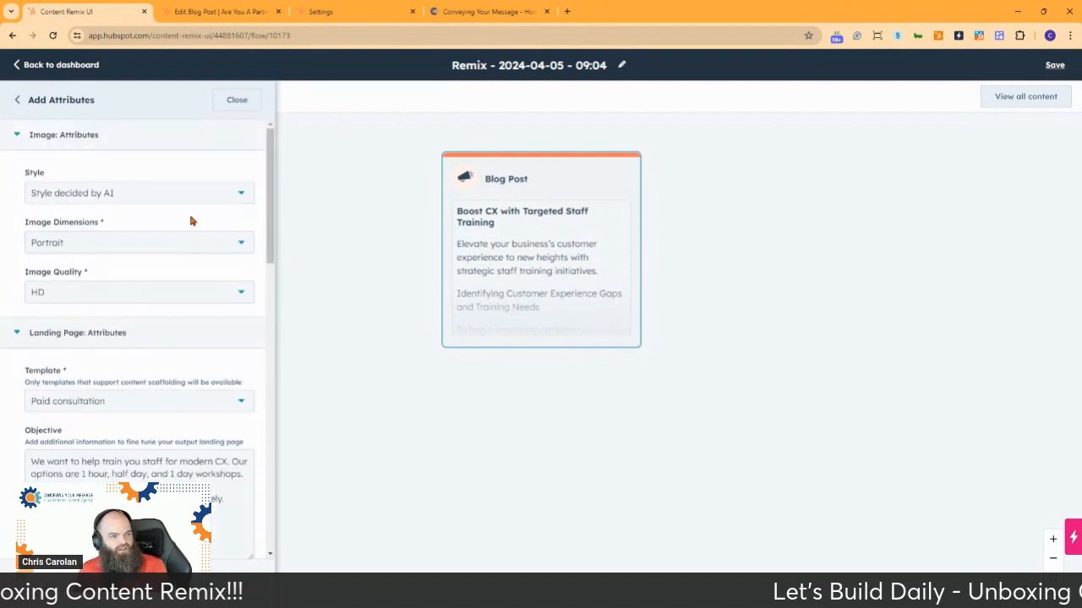
{"action": "scroll", "coordinate": [190, 220], "scroll_direction": "down", "scroll_amount": 6}
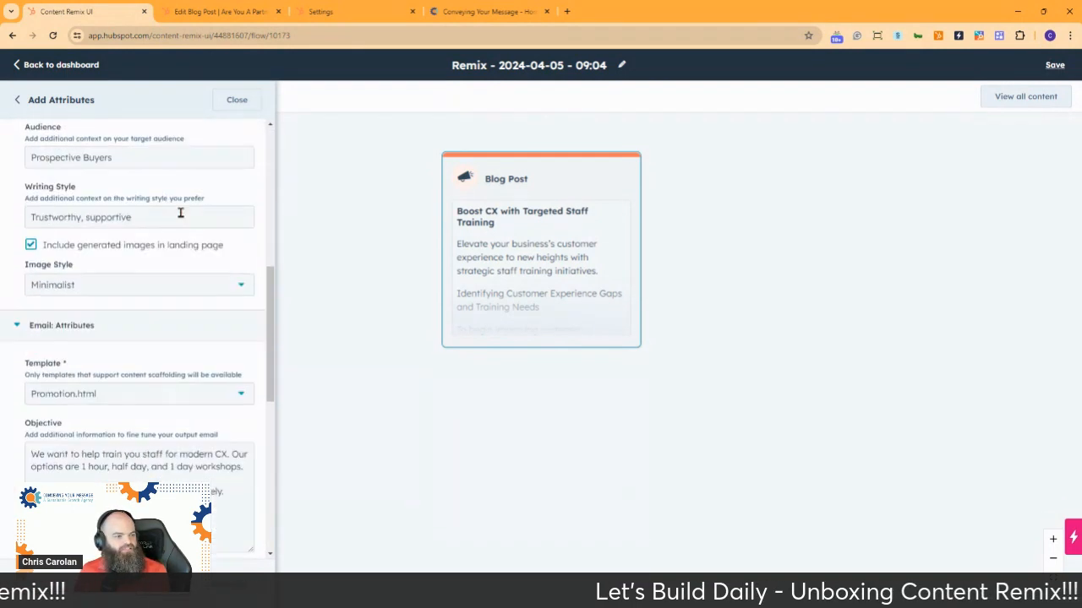
{"action": "scroll", "coordinate": [180, 212], "scroll_direction": "down", "scroll_amount": 4}
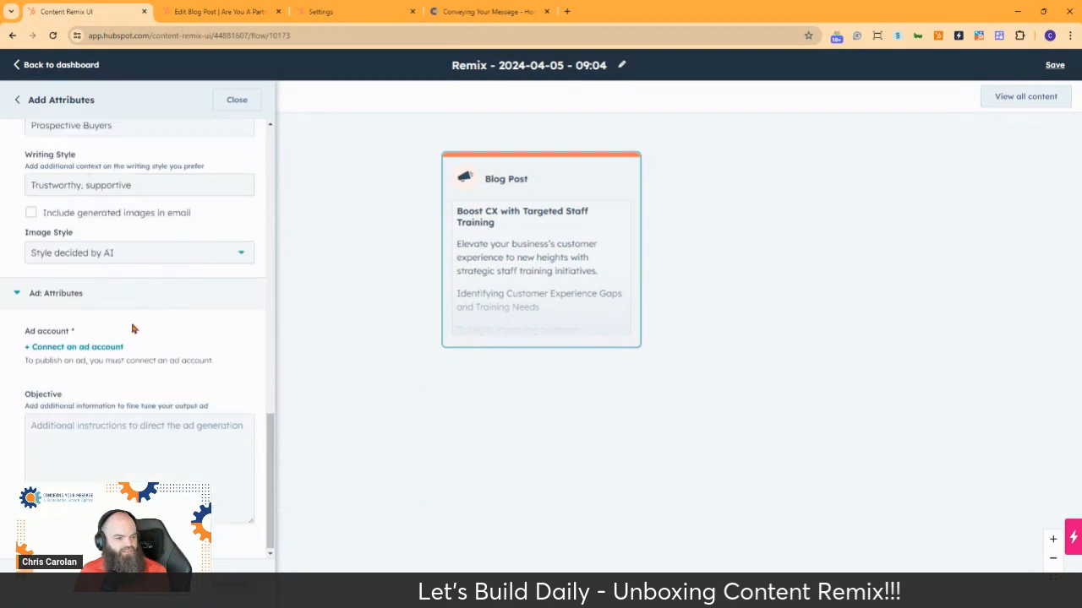
{"action": "scroll", "coordinate": [131, 329], "scroll_direction": "up", "scroll_amount": 7}
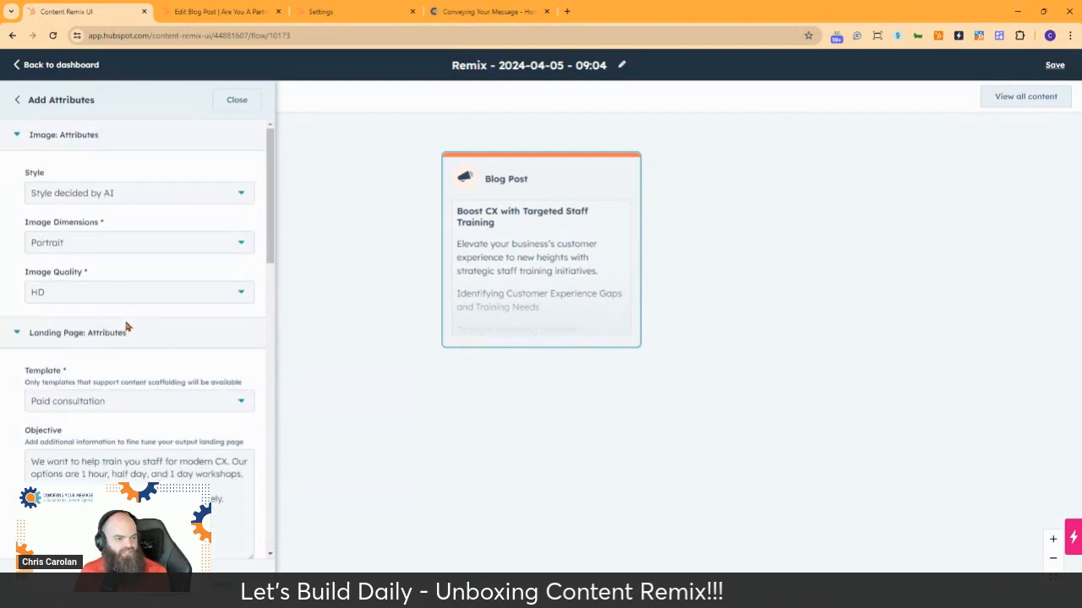
{"action": "left_click_drag", "start_coordinate": [230, 502], "coordinate": [16, 457]}
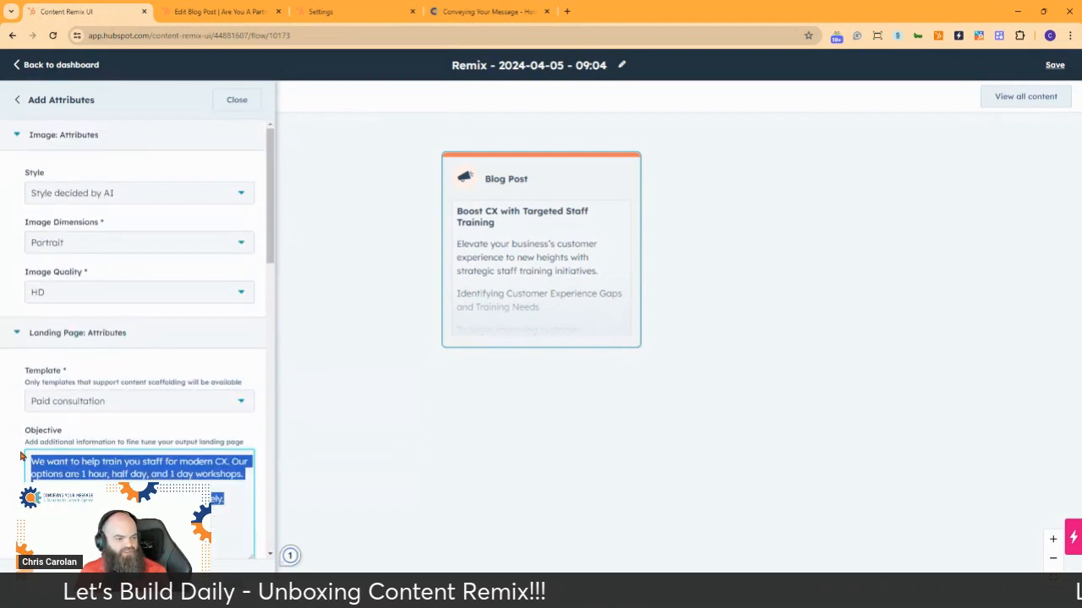
{"action": "scroll", "coordinate": [169, 357], "scroll_direction": "down", "scroll_amount": 10}
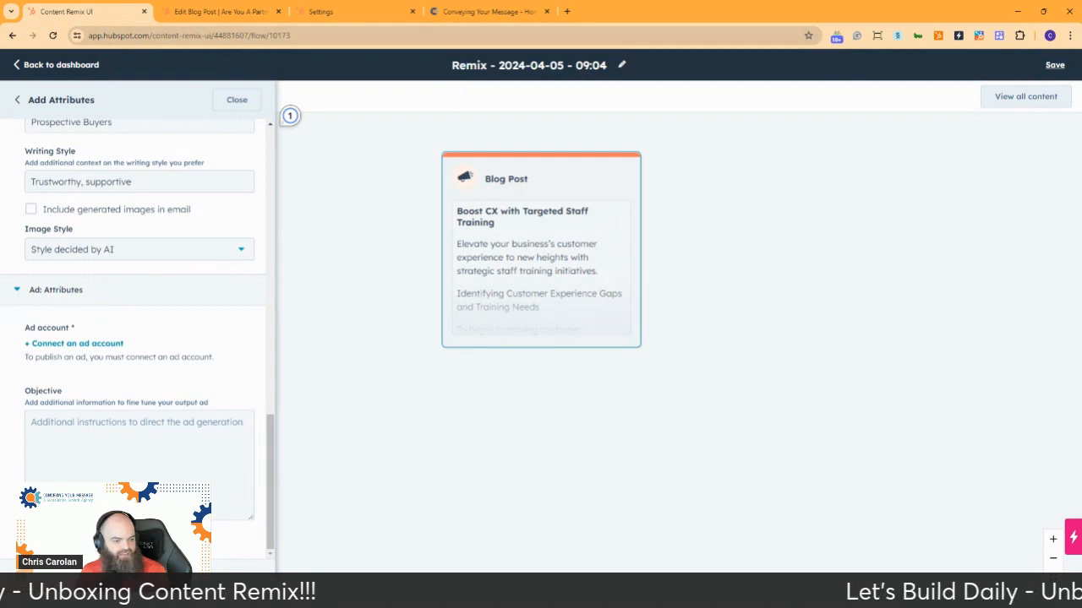
{"action": "key", "text": "Escape"}
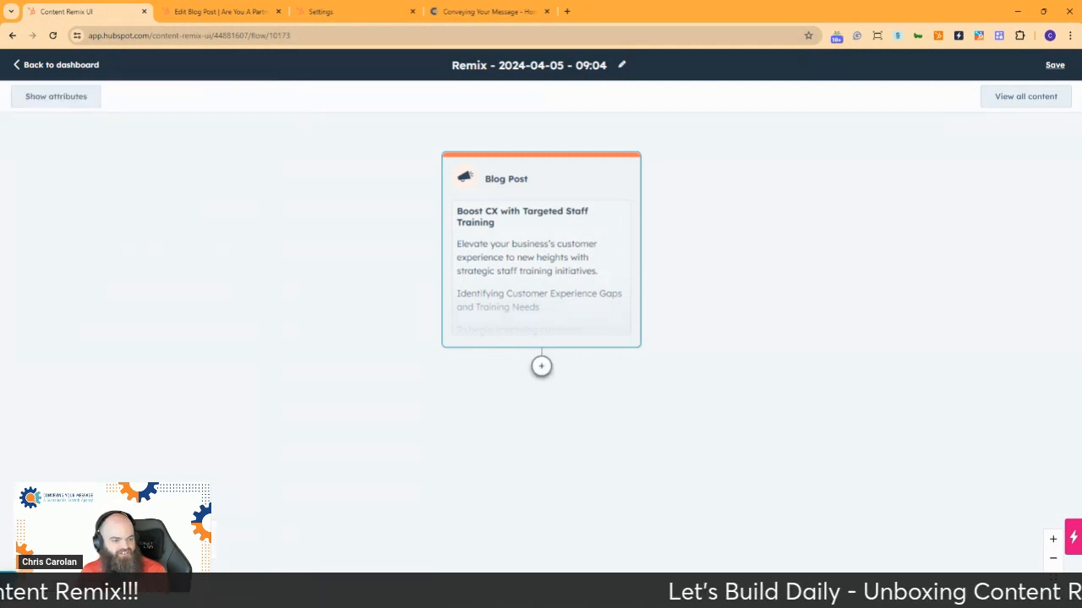
Choose Image, Landing Page, Email and Blog Post as the remix's content types and proceed to their attributes.
{"action": "left_click", "coordinate": [542, 368]}
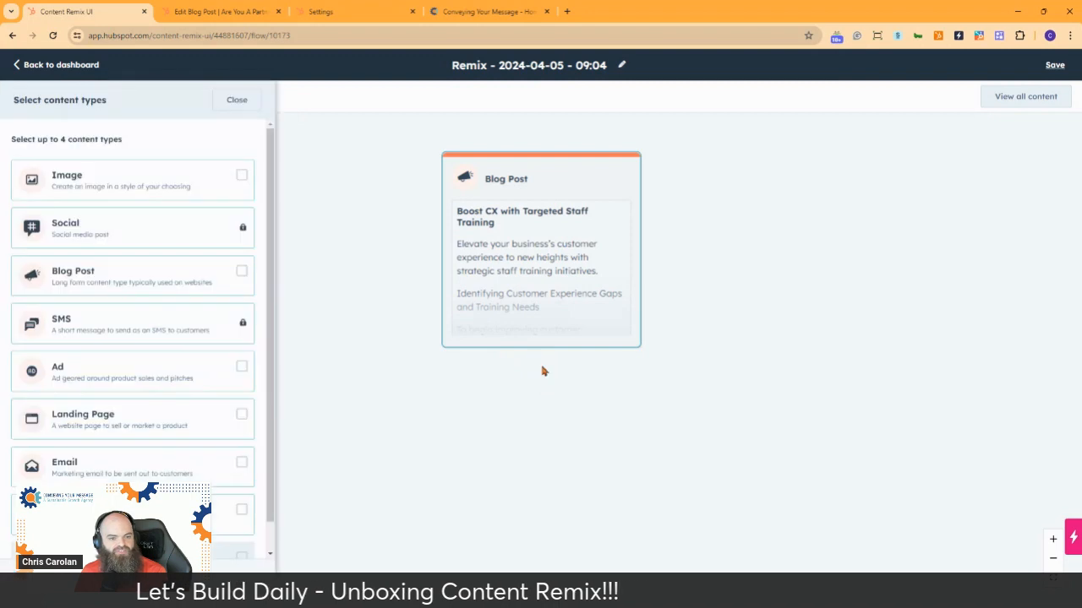
{"action": "left_click", "coordinate": [241, 178]}
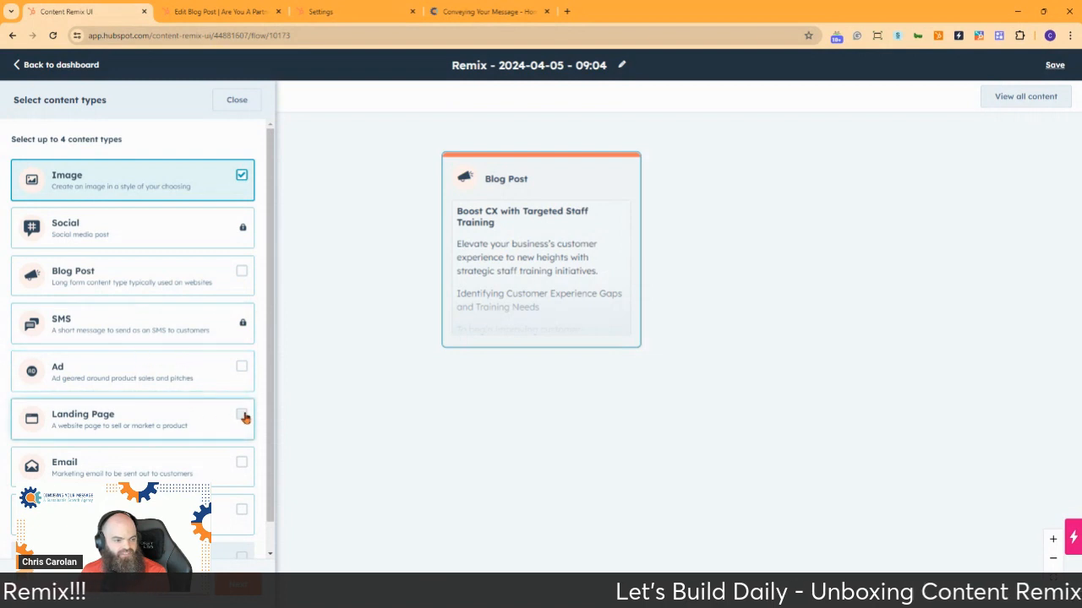
{"action": "left_click", "coordinate": [242, 414]}
{"action": "left_click", "coordinate": [243, 463]}
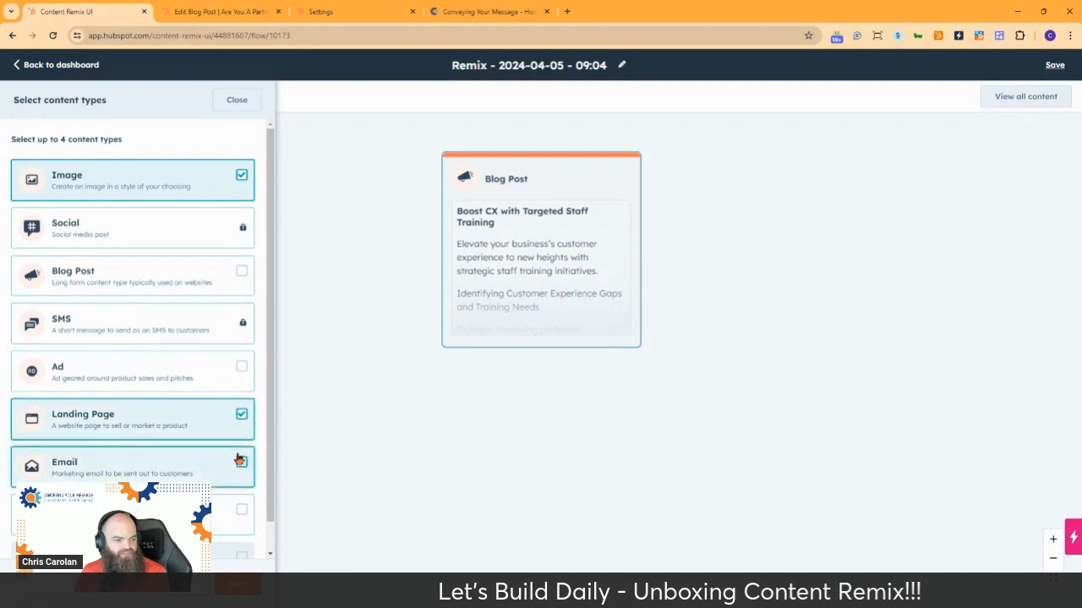
{"action": "left_click", "coordinate": [242, 272]}
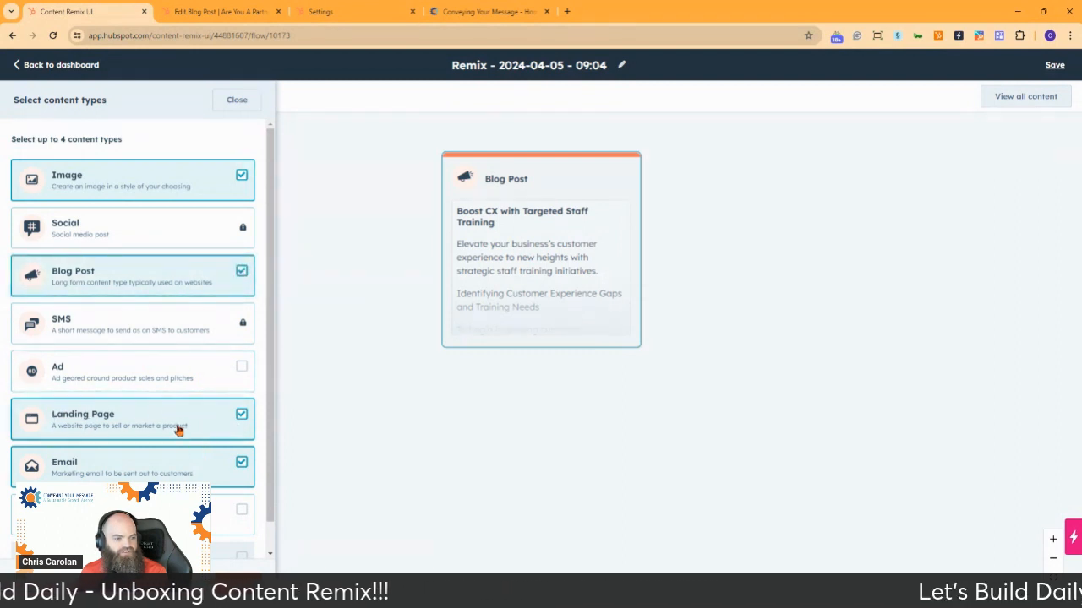
{"action": "scroll", "coordinate": [177, 428], "scroll_direction": "down", "scroll_amount": 1}
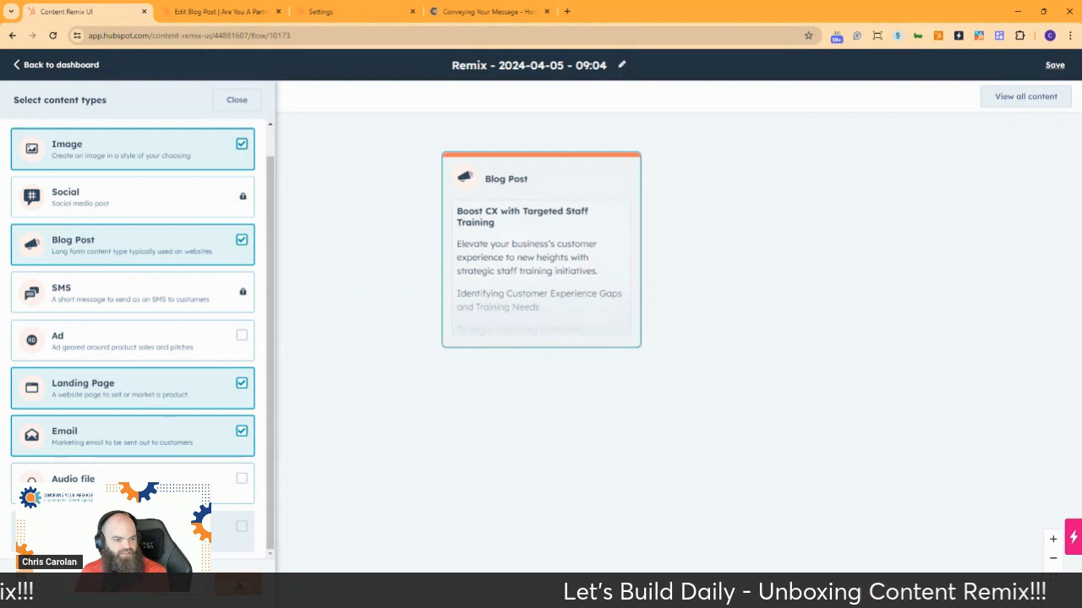
{"action": "left_click", "coordinate": [239, 585]}
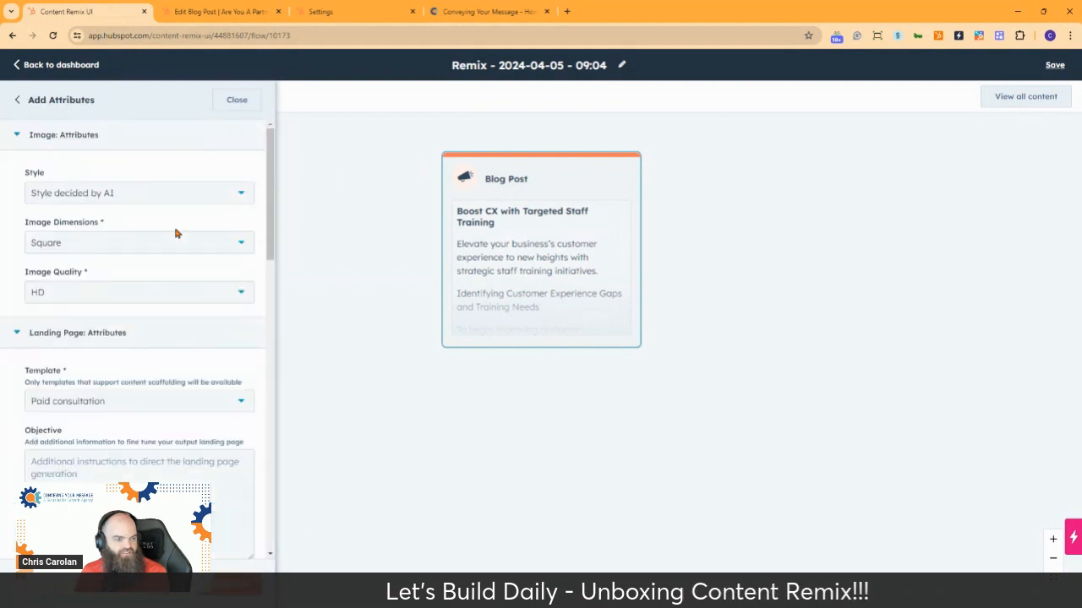
Set the generated image's dimensions to Portrait.
{"action": "left_click", "coordinate": [157, 242]}
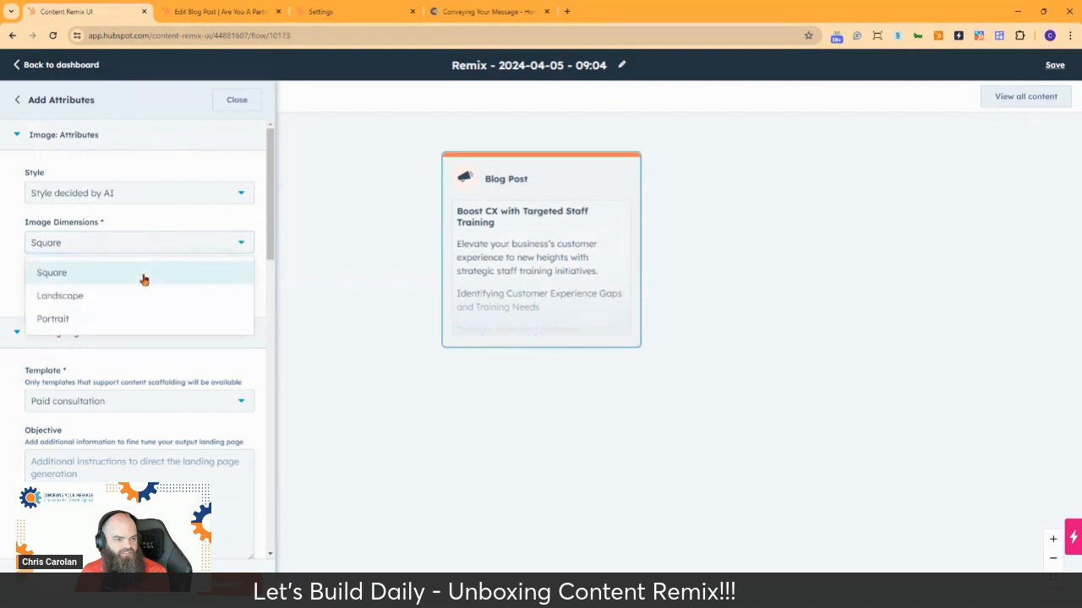
{"action": "left_click", "coordinate": [116, 321]}
{"action": "scroll", "coordinate": [197, 316], "scroll_direction": "down", "scroll_amount": 2}
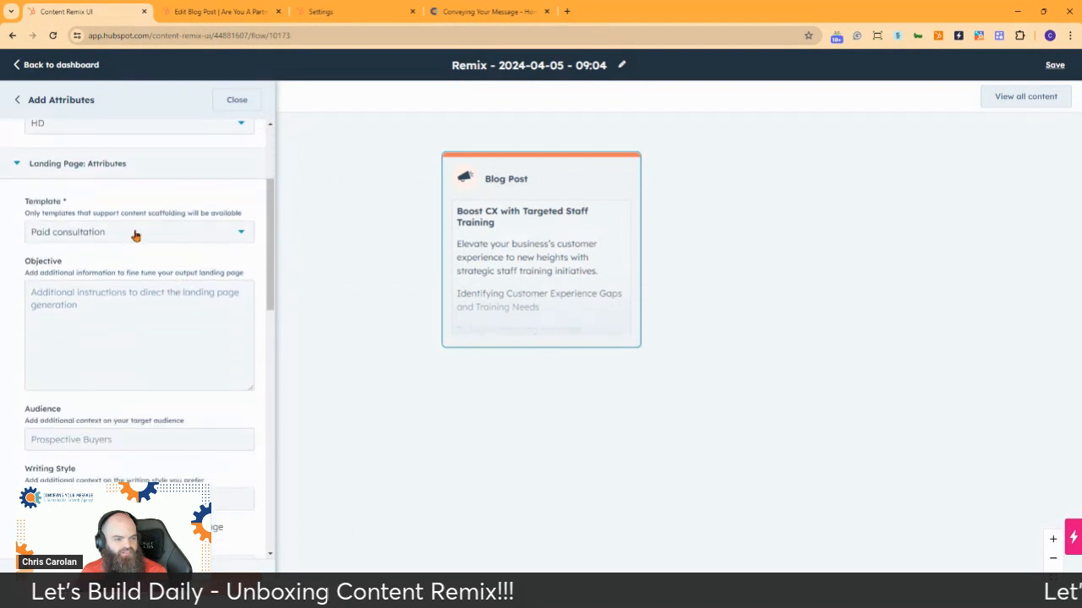
Fill the landing page, email and blog post objectives with the staff-training text: 1 hour, half day and 1 day workshops priced 495, 995 and 2495.
{"action": "left_click", "coordinate": [100, 306]}
{"action": "type", "text": "We want to help train you staff for modern CX. Our options are 1 hour, half day, and 1 day workshops.  The pricing is 495, 995, and 2495 respectively."}
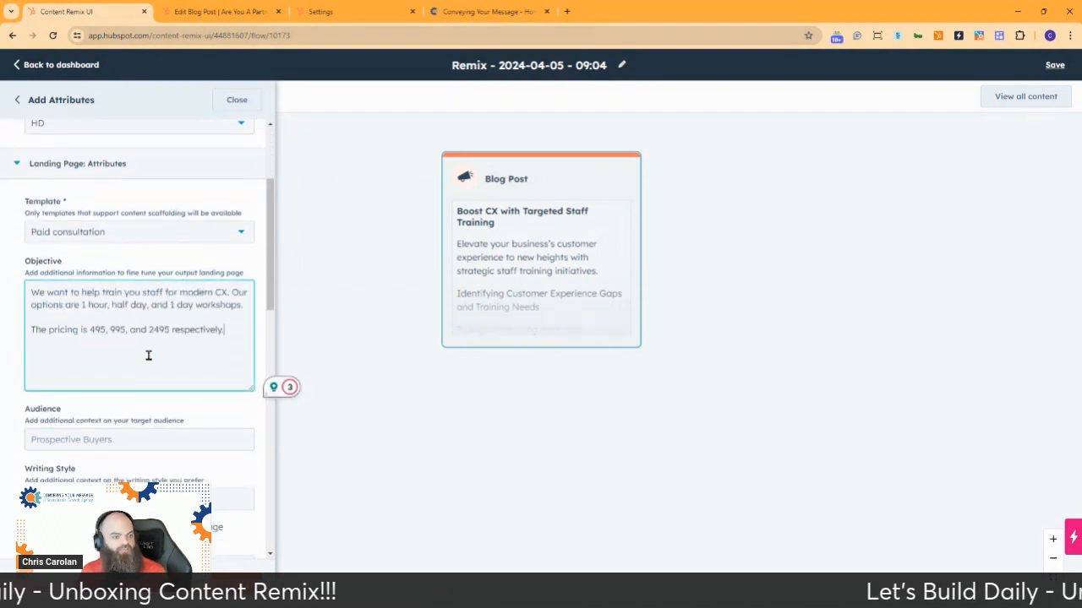
{"action": "scroll", "coordinate": [157, 372], "scroll_direction": "down", "scroll_amount": 2}
{"action": "scroll", "coordinate": [166, 387], "scroll_direction": "down", "scroll_amount": 4}
{"action": "left_click", "coordinate": [135, 342]}
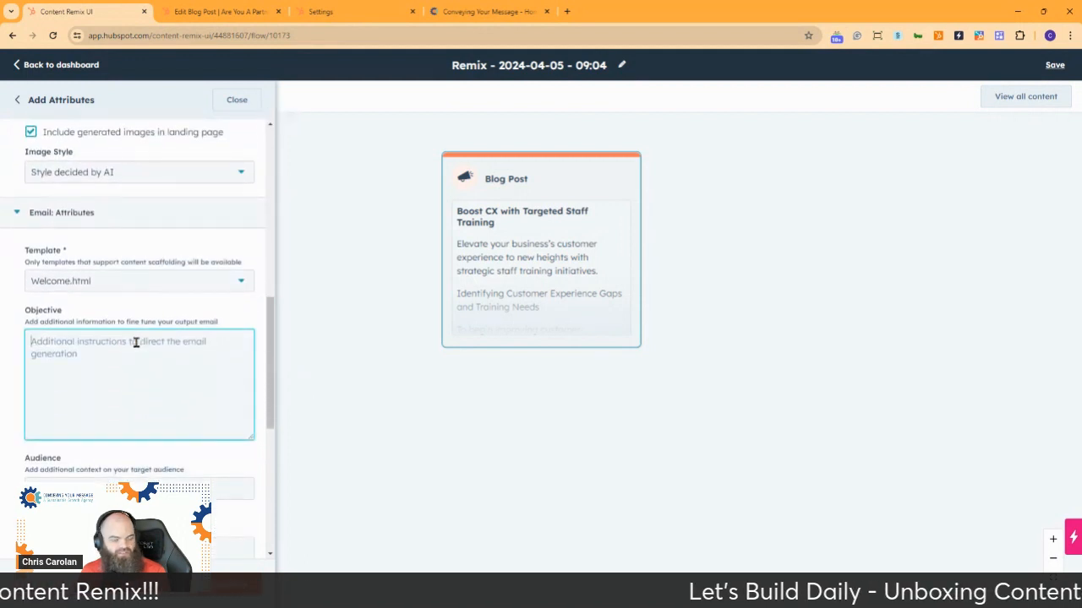
{"action": "scroll", "coordinate": [135, 342], "scroll_direction": "up", "scroll_amount": 6}
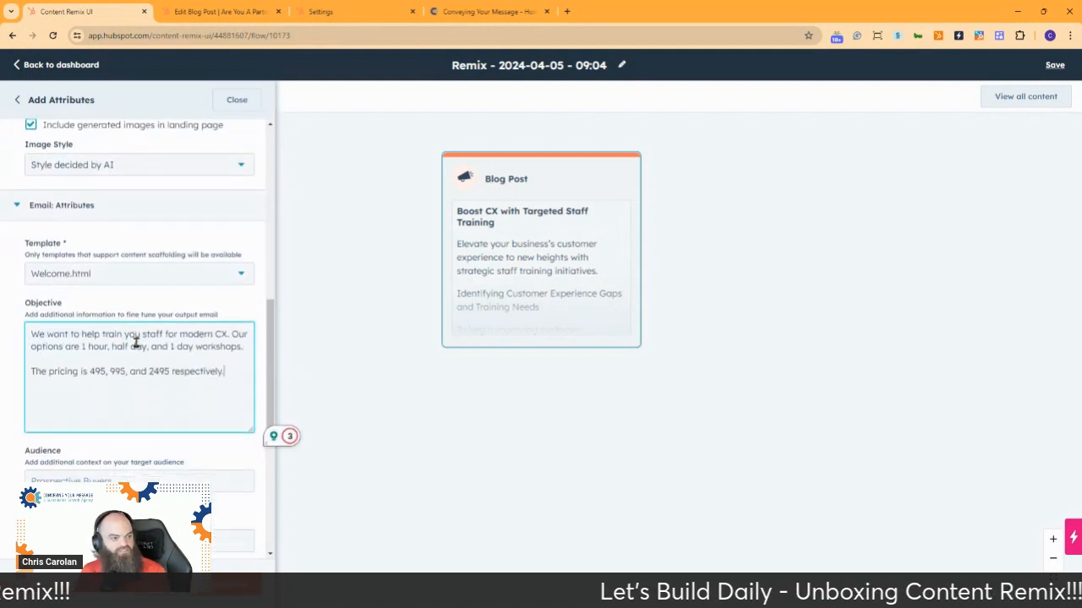
{"action": "left_click", "coordinate": [96, 383]}
{"action": "type", "text": "We want to help train you staff for modern CX. Our options are 1 hour, half day, and 1 day workshops.  The pricing is 495, 995, and 2495 respectively."}
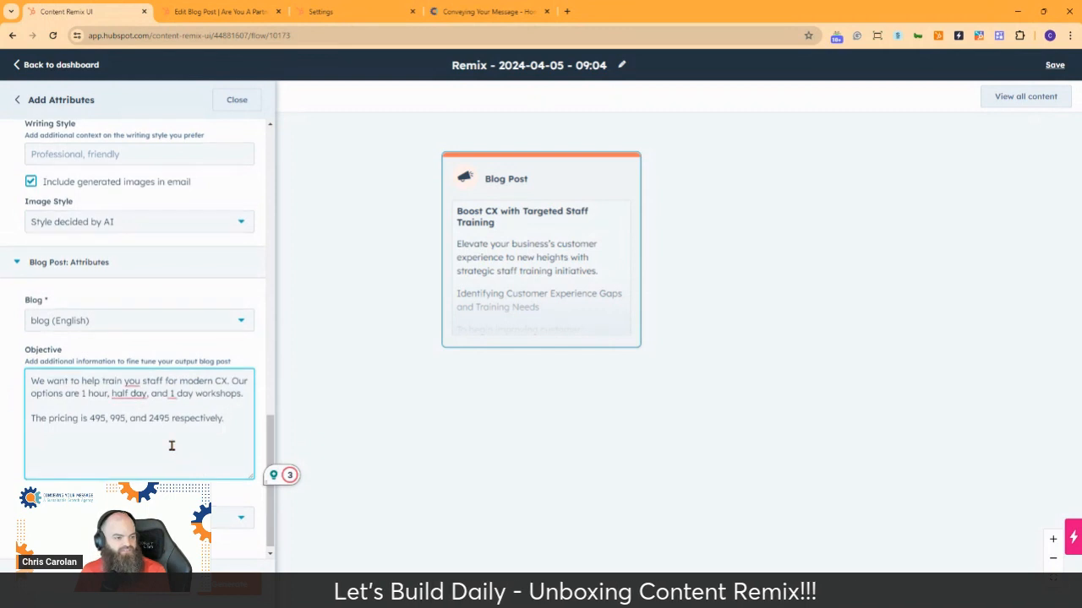
Set the landing page's audience to Prospective Buyers and its writing style to "Trustworthy, supportive".
{"action": "scroll", "coordinate": [164, 443], "scroll_direction": "down", "scroll_amount": 5}
{"action": "scroll", "coordinate": [158, 444], "scroll_direction": "up", "scroll_amount": 5}
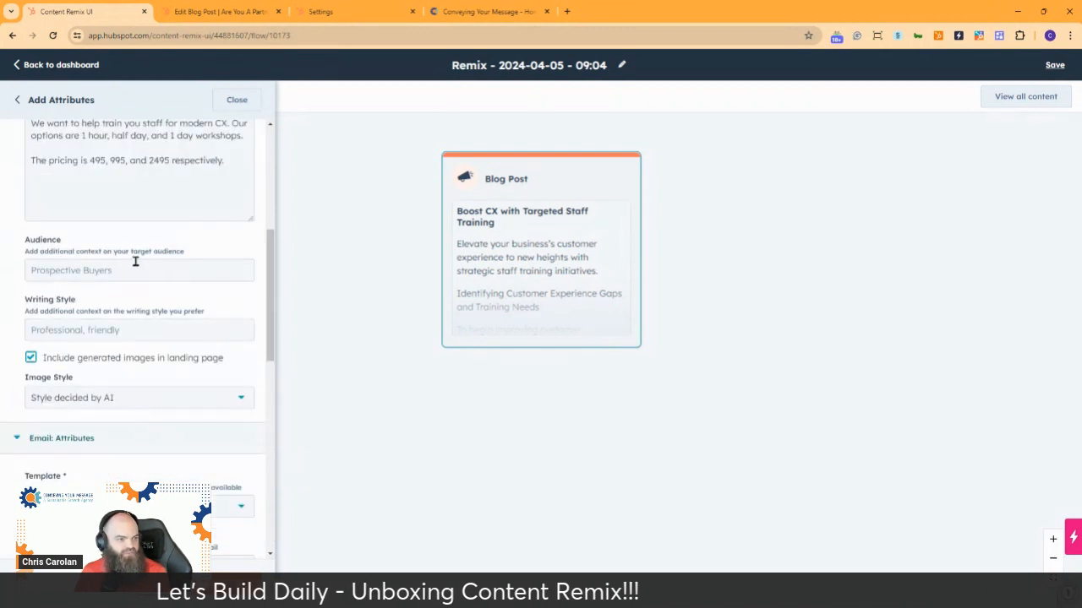
{"action": "left_click", "coordinate": [133, 268]}
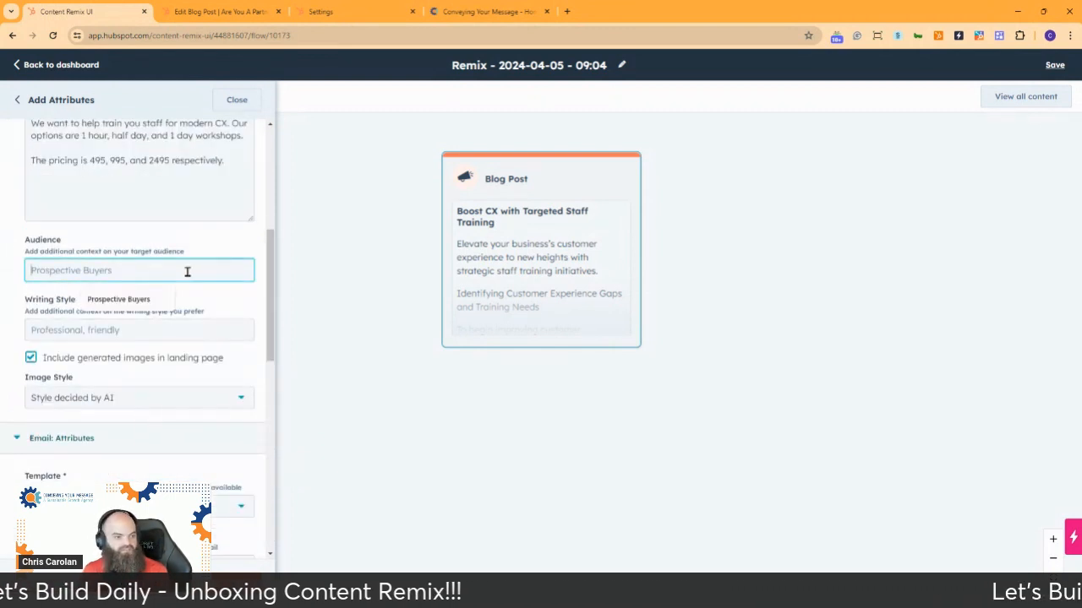
{"action": "left_click", "coordinate": [124, 302]}
{"action": "left_click", "coordinate": [114, 332]}
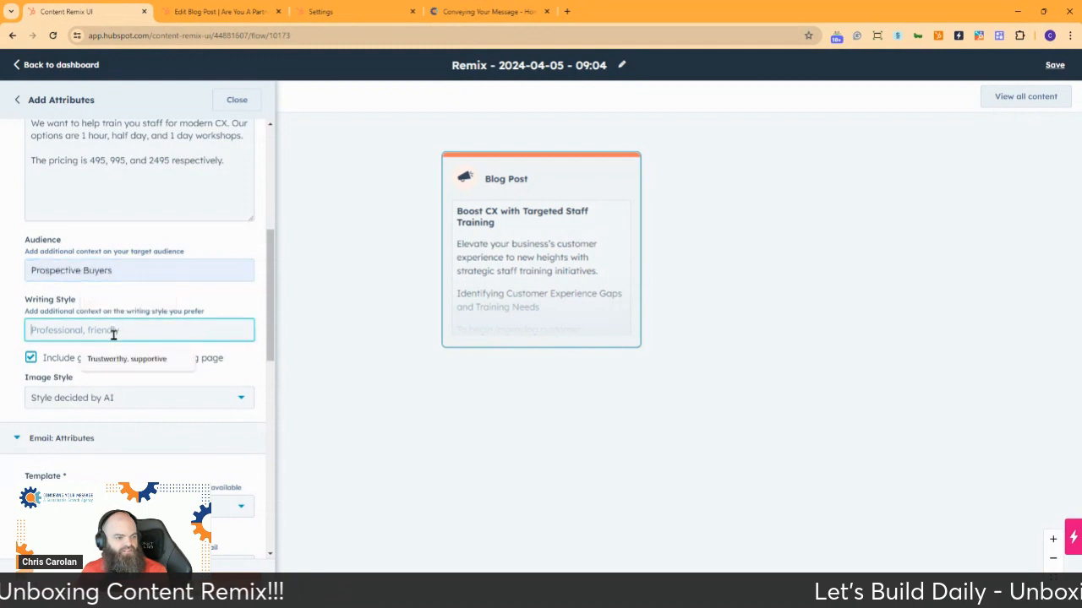
{"action": "left_click", "coordinate": [135, 359]}
Change the email's template to Promotion.html.
{"action": "scroll", "coordinate": [155, 290], "scroll_direction": "down", "scroll_amount": 2}
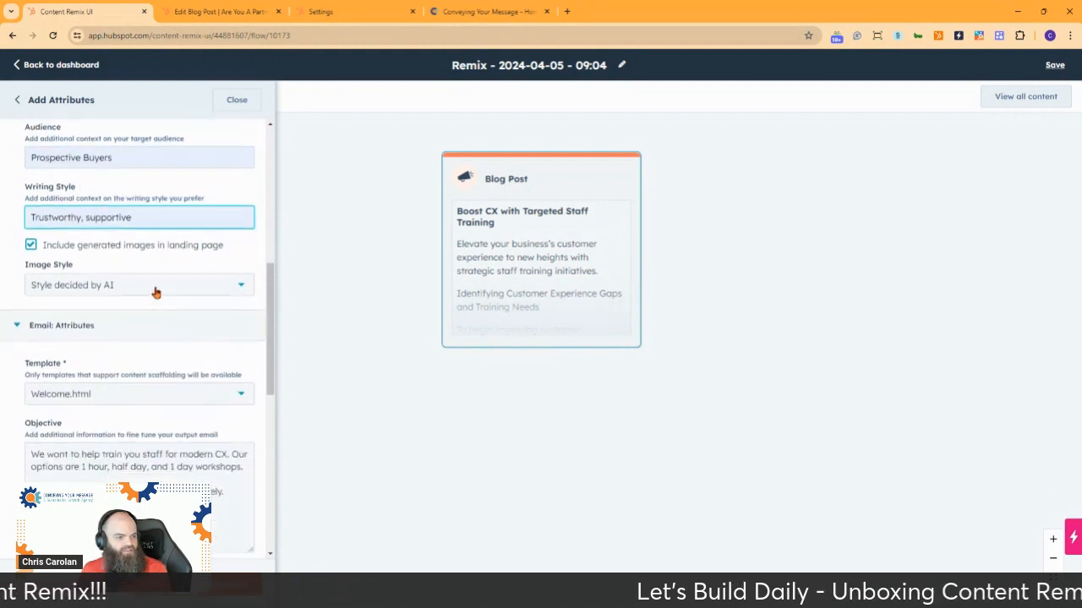
{"action": "scroll", "coordinate": [169, 241], "scroll_direction": "down", "scroll_amount": 2}
{"action": "scroll", "coordinate": [157, 236], "scroll_direction": "down", "scroll_amount": 1}
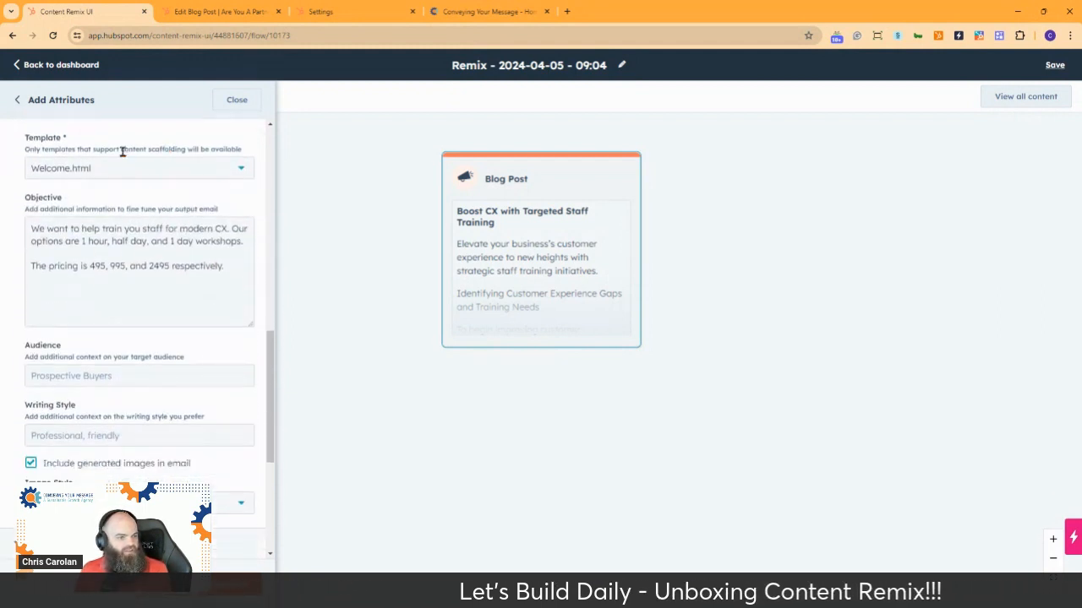
{"action": "left_click", "coordinate": [107, 173]}
{"action": "left_click", "coordinate": [107, 220]}
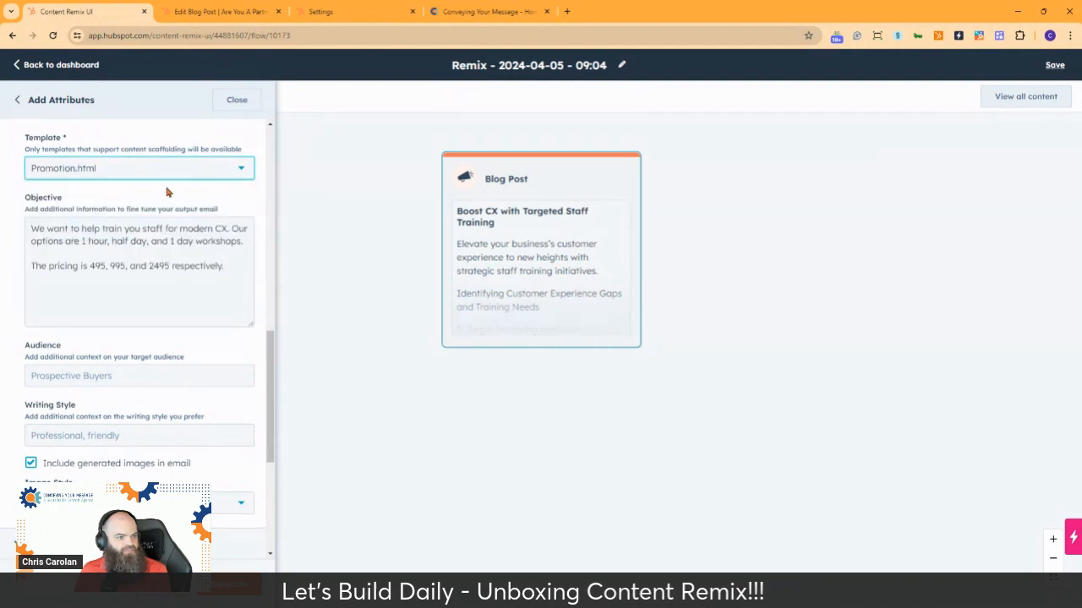
Set the email's audience to Prospective Buyers and writing style to "Trustworthy, supportive", and exclude generated images from the email.
{"action": "scroll", "coordinate": [152, 212], "scroll_direction": "down", "scroll_amount": 1}
{"action": "left_click", "coordinate": [90, 268]}
{"action": "left_click", "coordinate": [102, 292]}
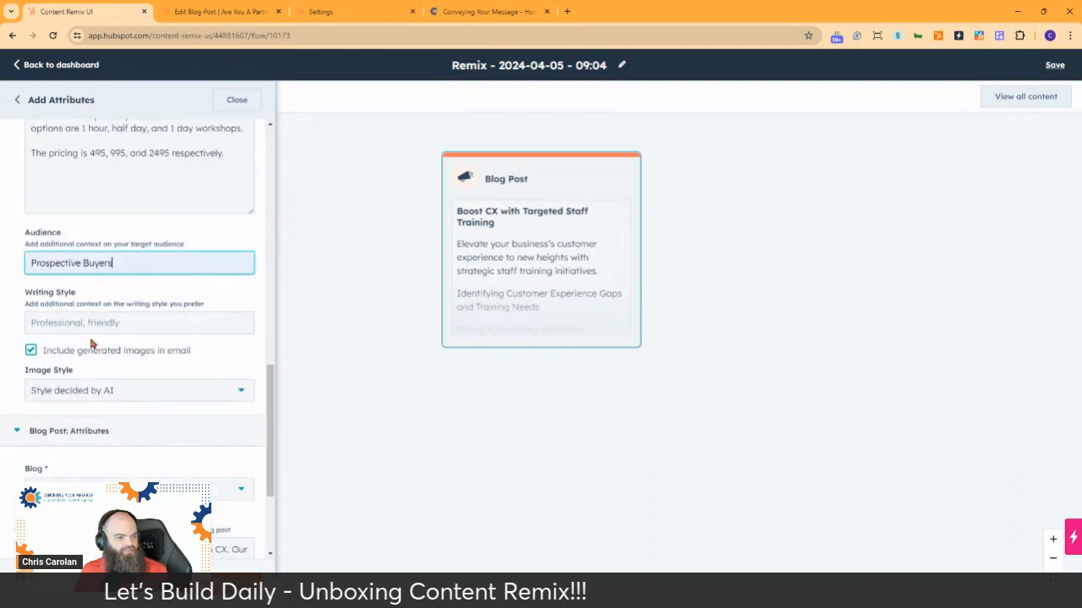
{"action": "left_click", "coordinate": [89, 315]}
{"action": "left_click", "coordinate": [105, 351]}
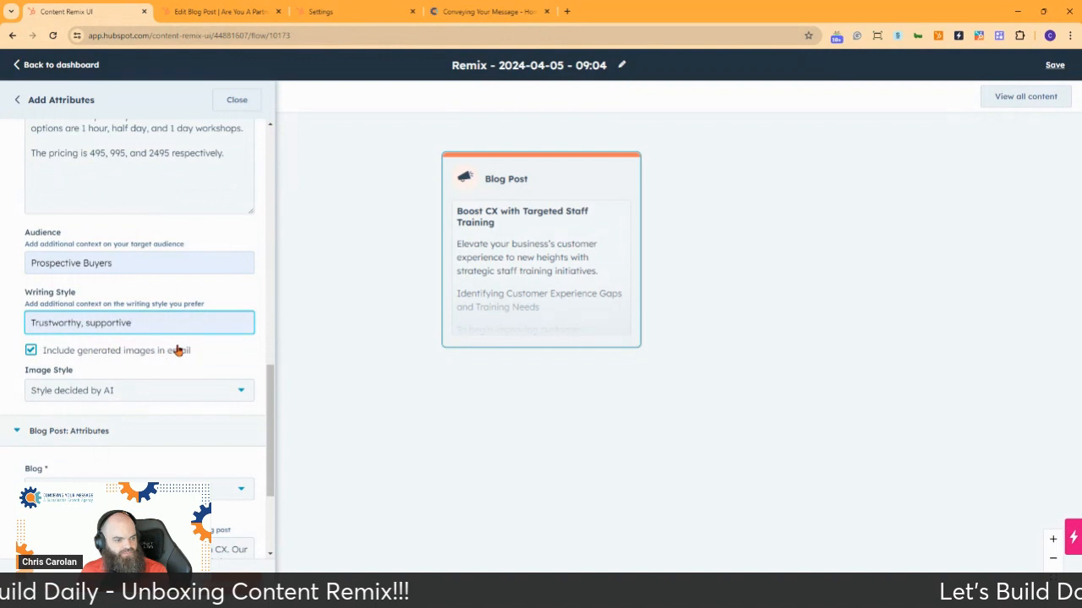
{"action": "scroll", "coordinate": [159, 253], "scroll_direction": "down", "scroll_amount": 1}
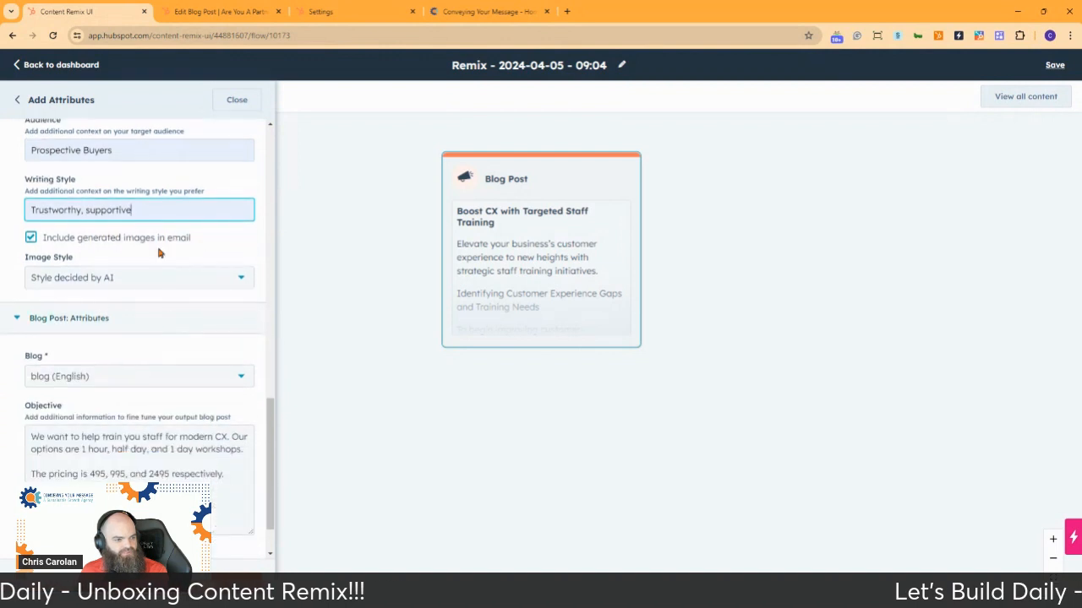
{"action": "left_click", "coordinate": [32, 238]}
Select blog (English) for the new blog post and generate the remix content.
{"action": "scroll", "coordinate": [136, 253], "scroll_direction": "down", "scroll_amount": 1}
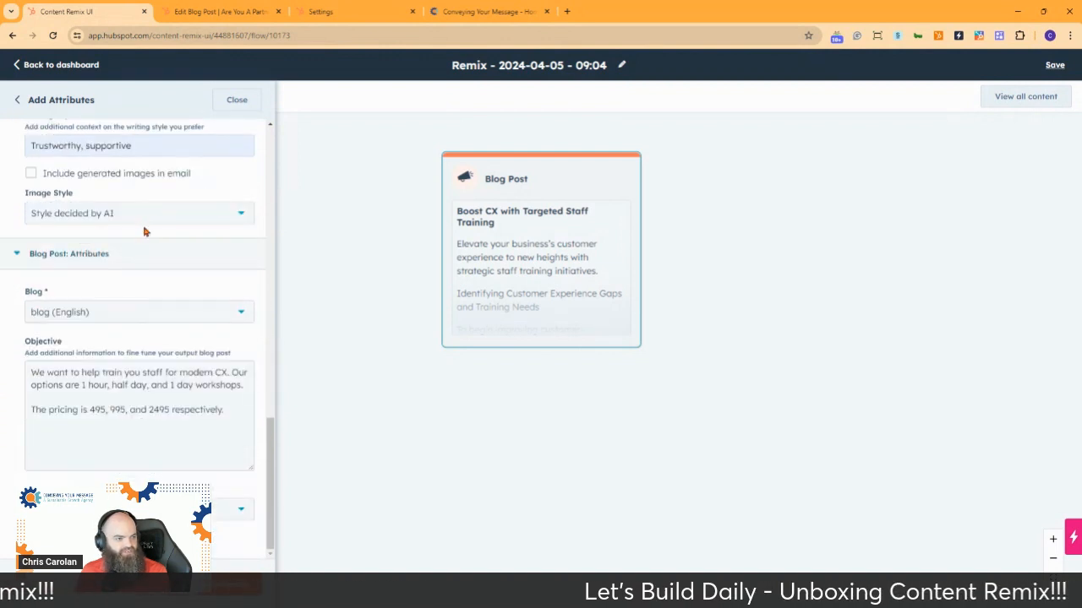
{"action": "left_click", "coordinate": [111, 311]}
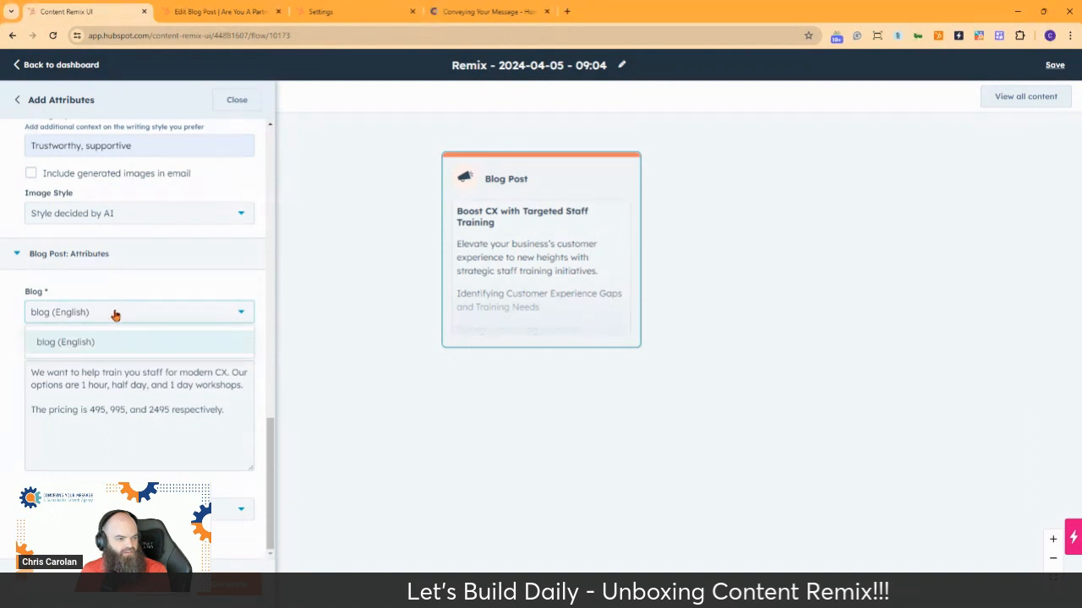
{"action": "left_click", "coordinate": [135, 341]}
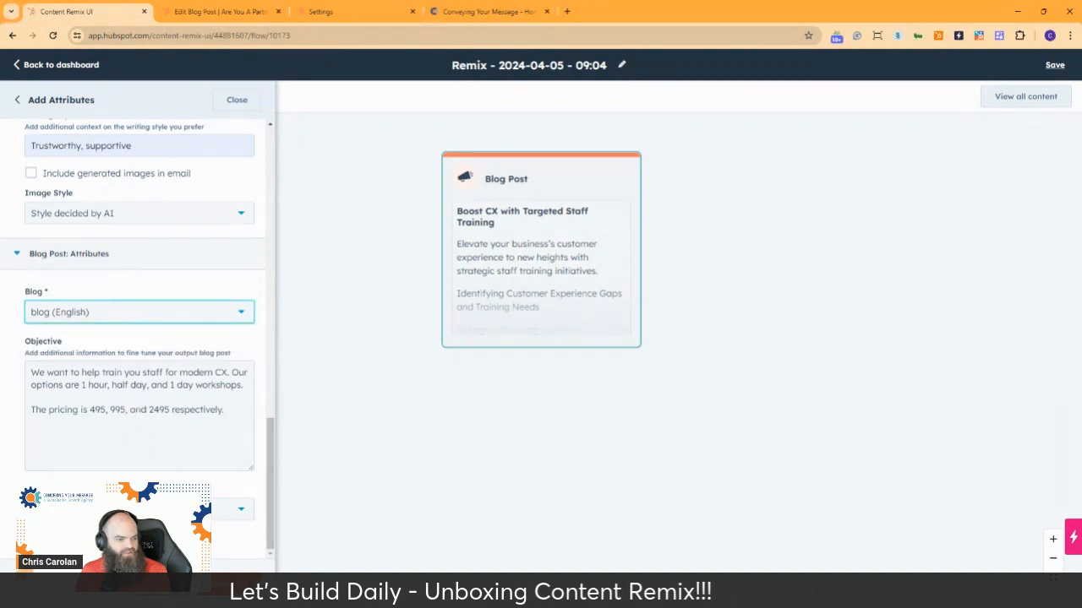
{"action": "left_click", "coordinate": [139, 510]}
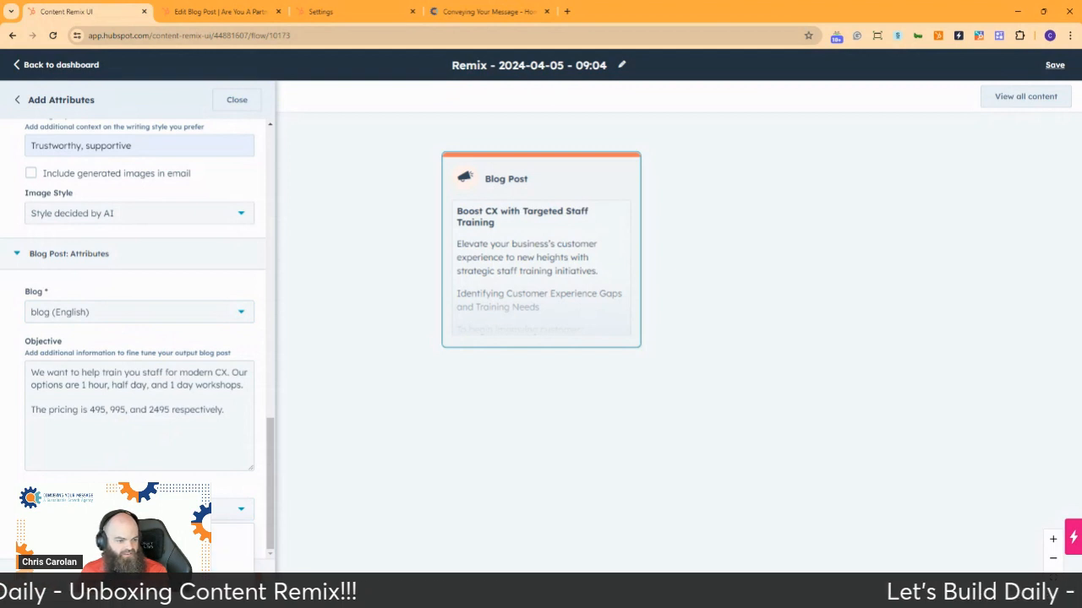
{"action": "key", "text": "Escape"}
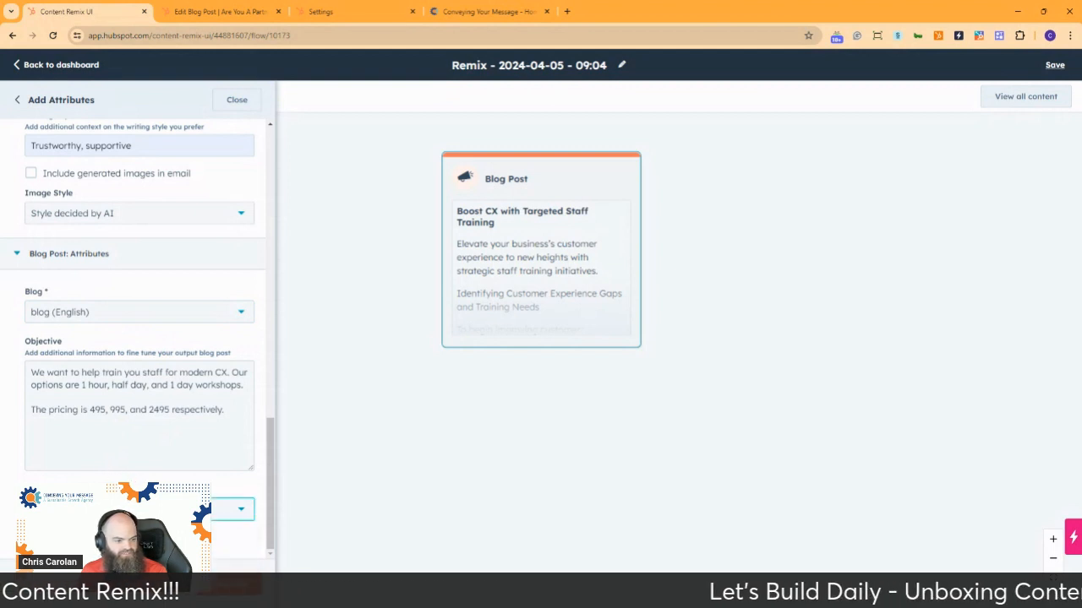
{"action": "left_click", "coordinate": [118, 445]}
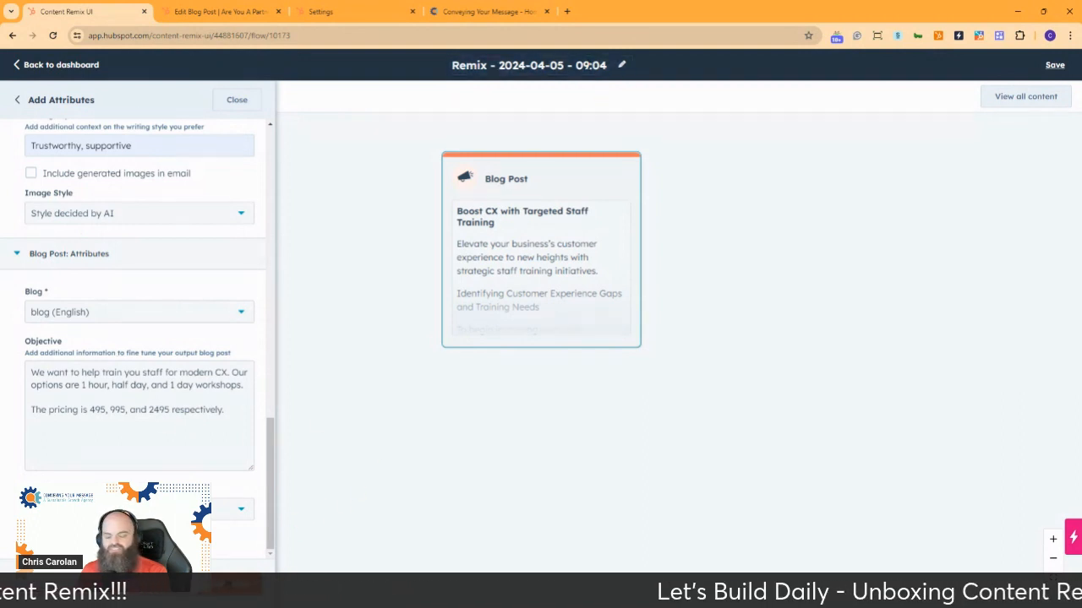
{"action": "left_click", "coordinate": [228, 584]}
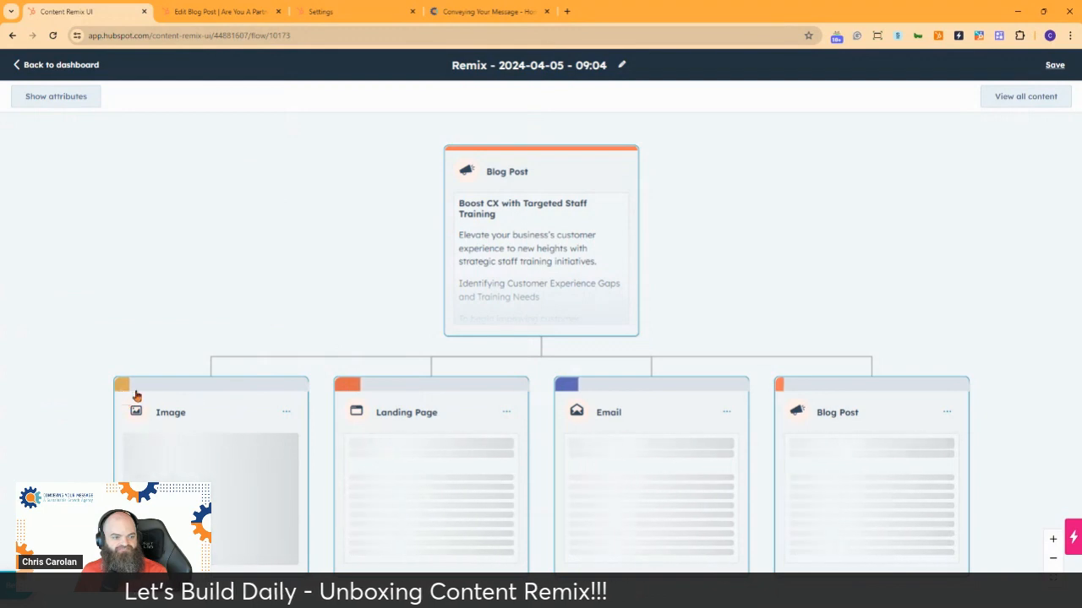
Rename the remix as "Blog into Image, Landing Page, Email, Blog".
{"action": "left_click", "coordinate": [501, 65]}
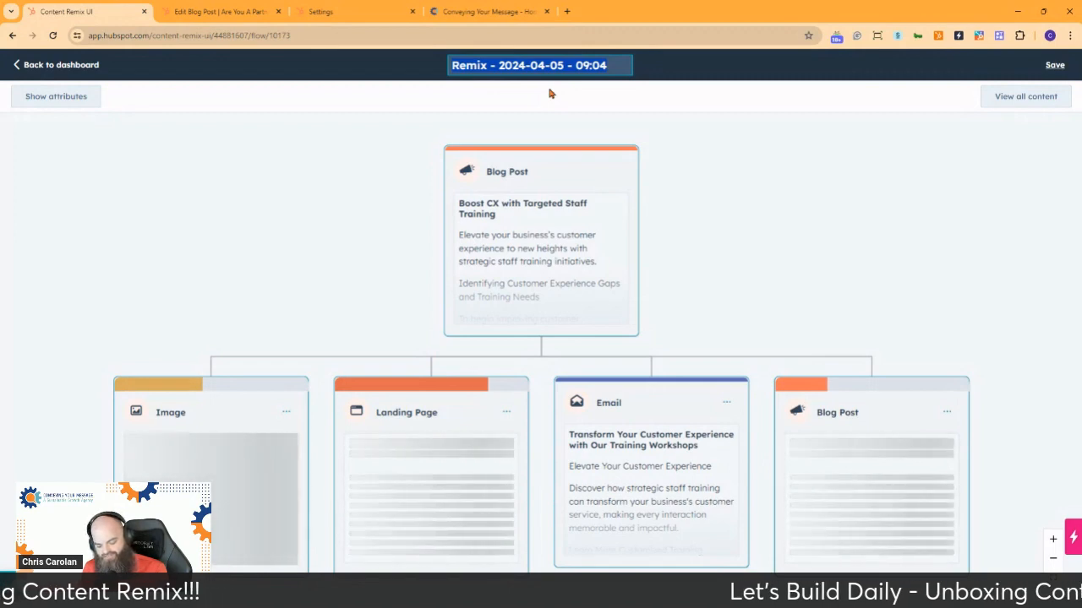
{"action": "type", "text": "Blog "}
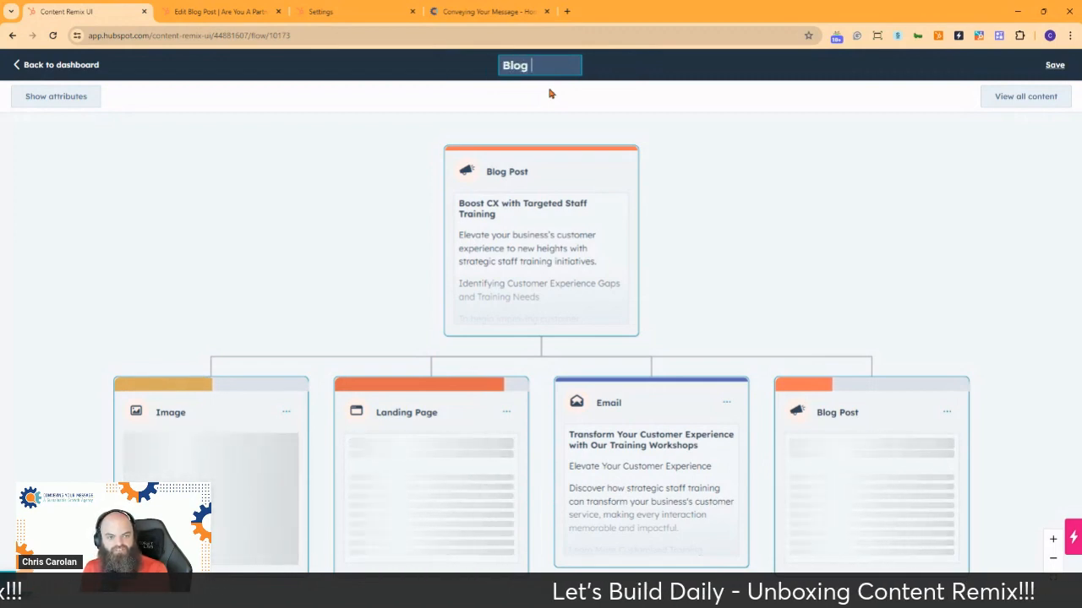
{"action": "type", "text": "into "}
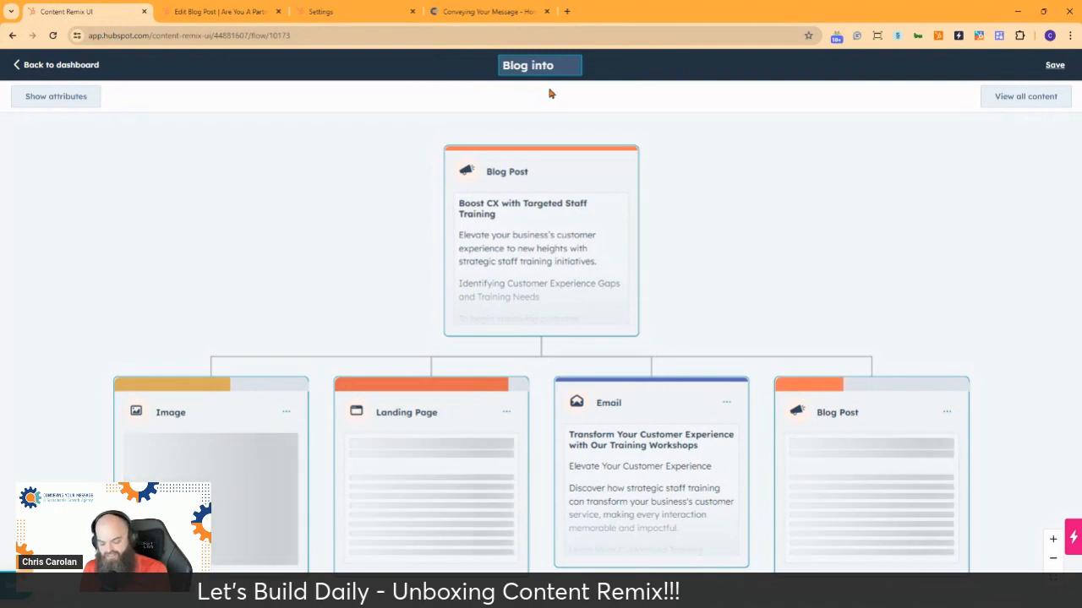
{"action": "type", "text": "Image"}
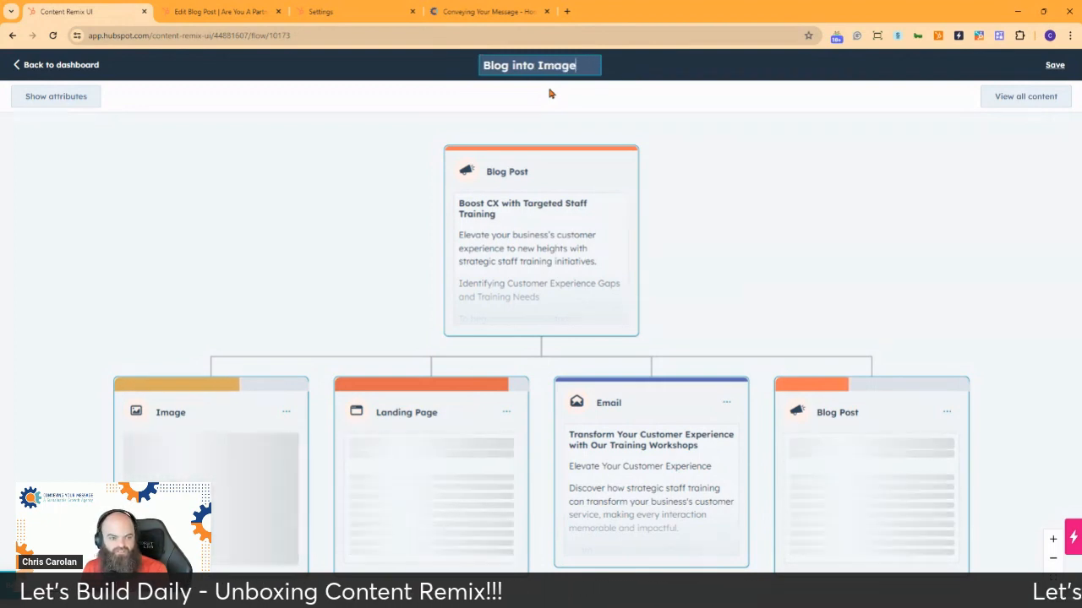
{"action": "type", "text": ", Landi"}
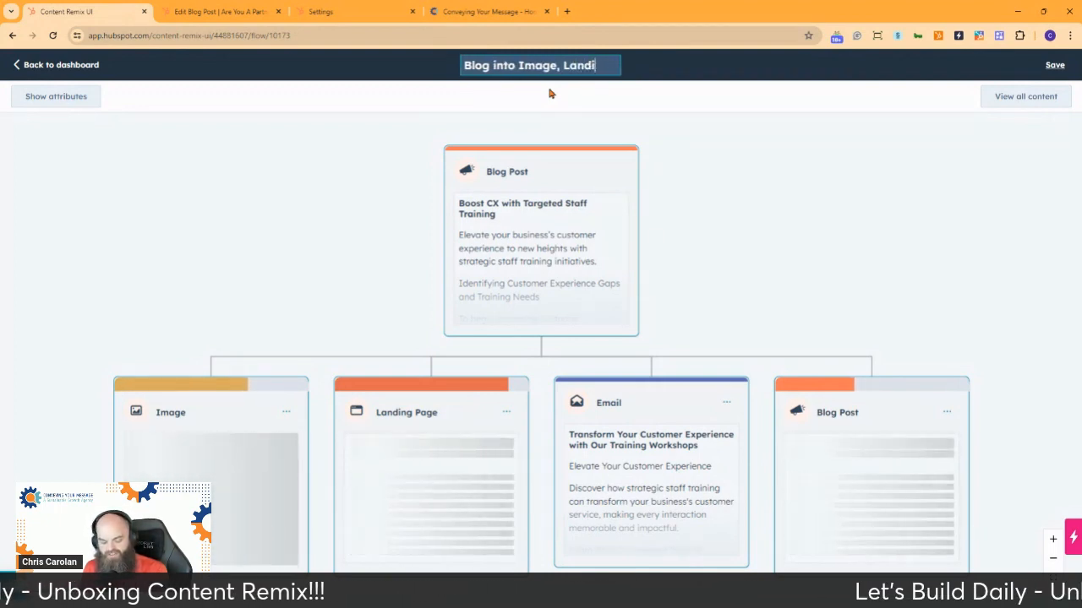
{"action": "type", "text": "ng Page, "}
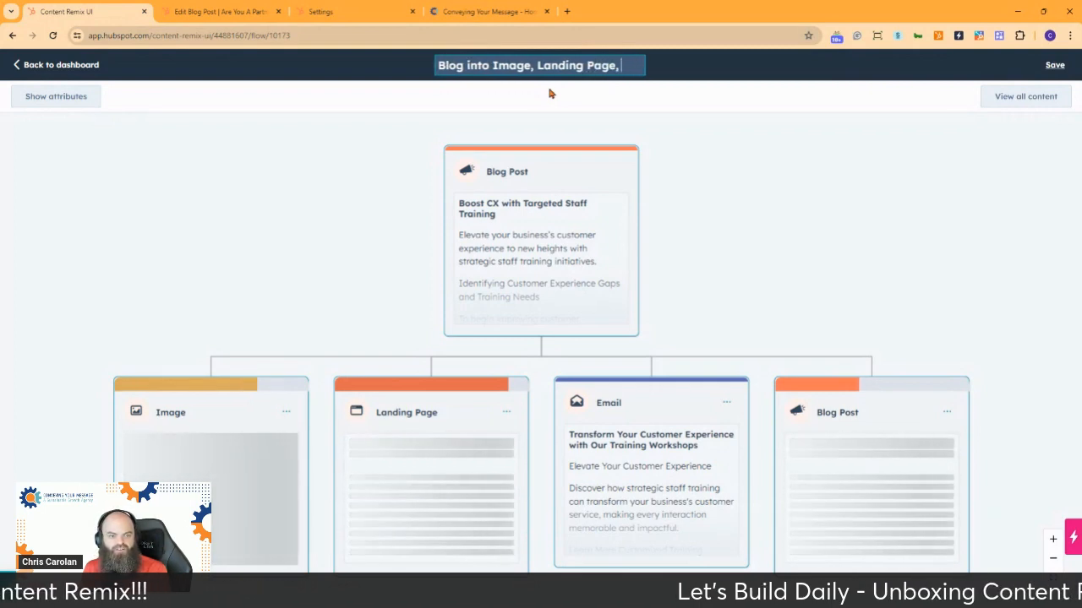
{"action": "type", "text": "Email, "}
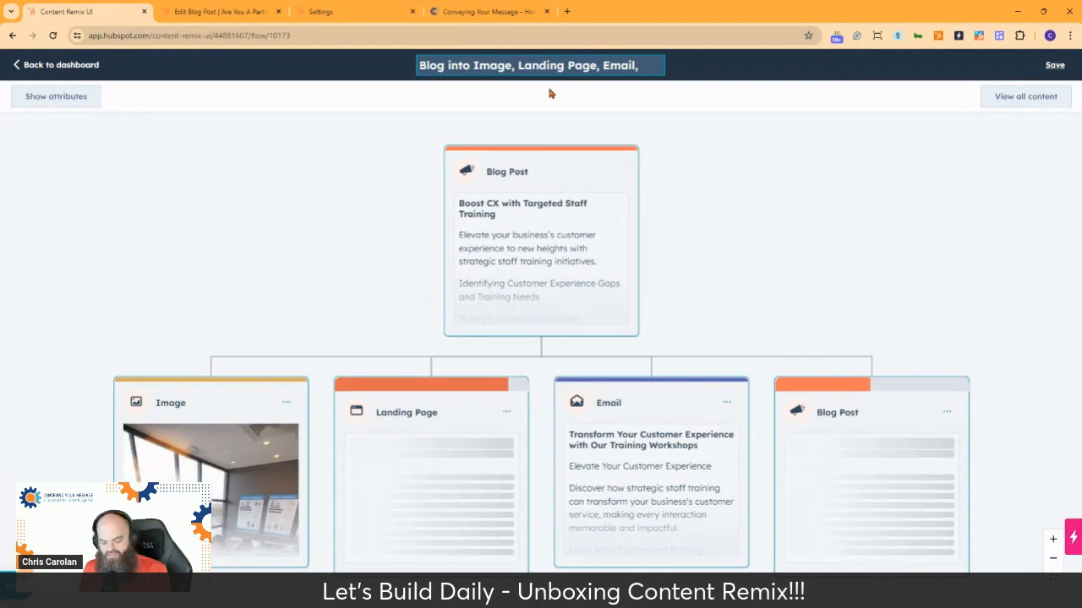
{"action": "type", "text": "Blog"}
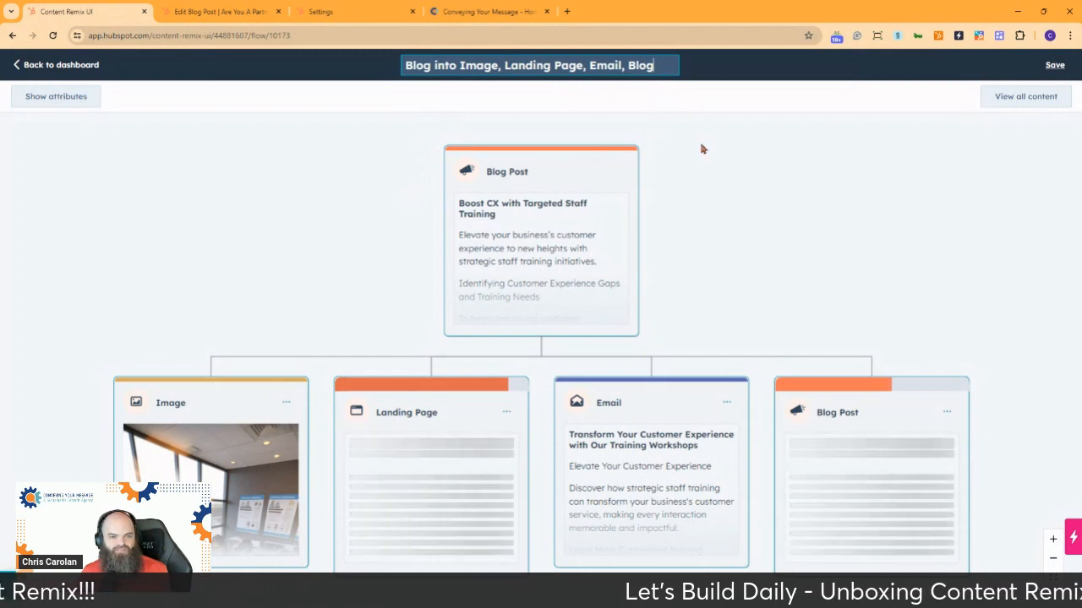
{"action": "left_click", "coordinate": [691, 107]}
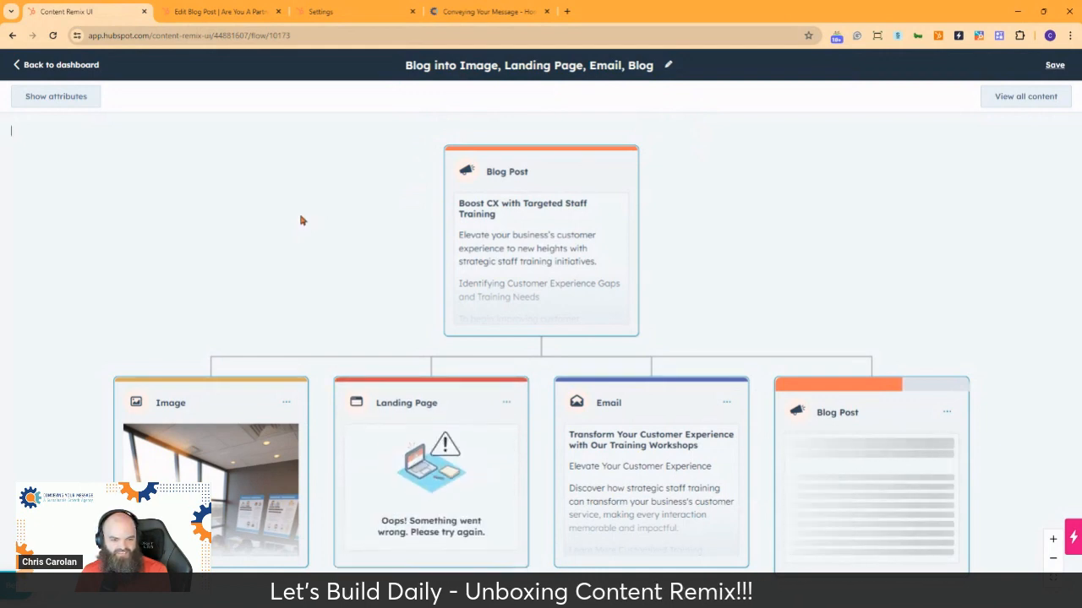
Regenerate the landing page content in the remix flow.
{"action": "scroll", "coordinate": [298, 217], "scroll_direction": "down", "scroll_amount": 3}
{"action": "scroll", "coordinate": [293, 206], "scroll_direction": "up", "scroll_amount": 3}
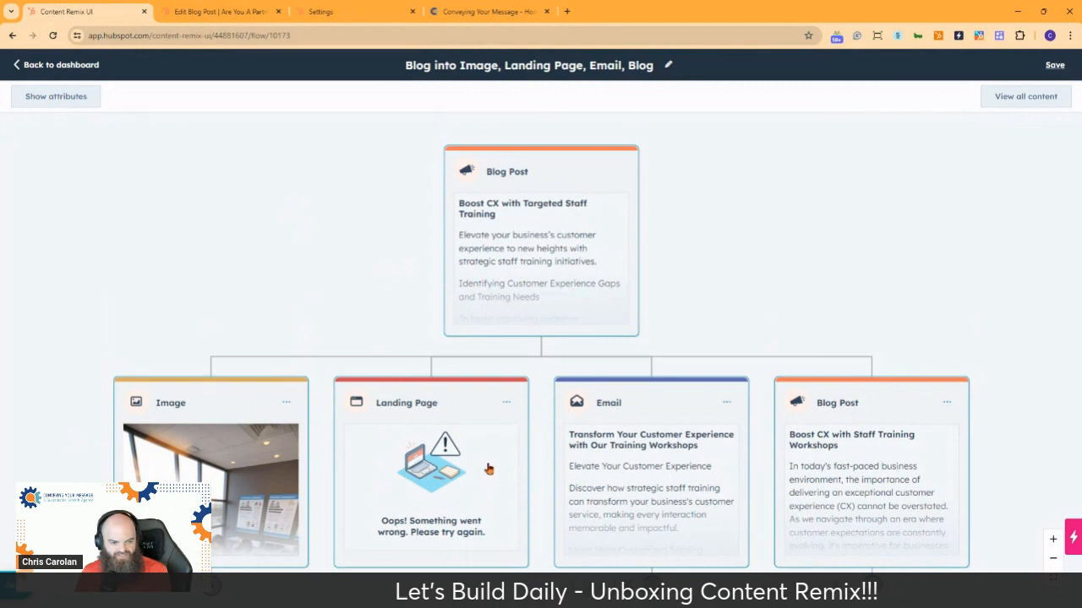
{"action": "scroll", "coordinate": [775, 314], "scroll_direction": "down", "scroll_amount": 1}
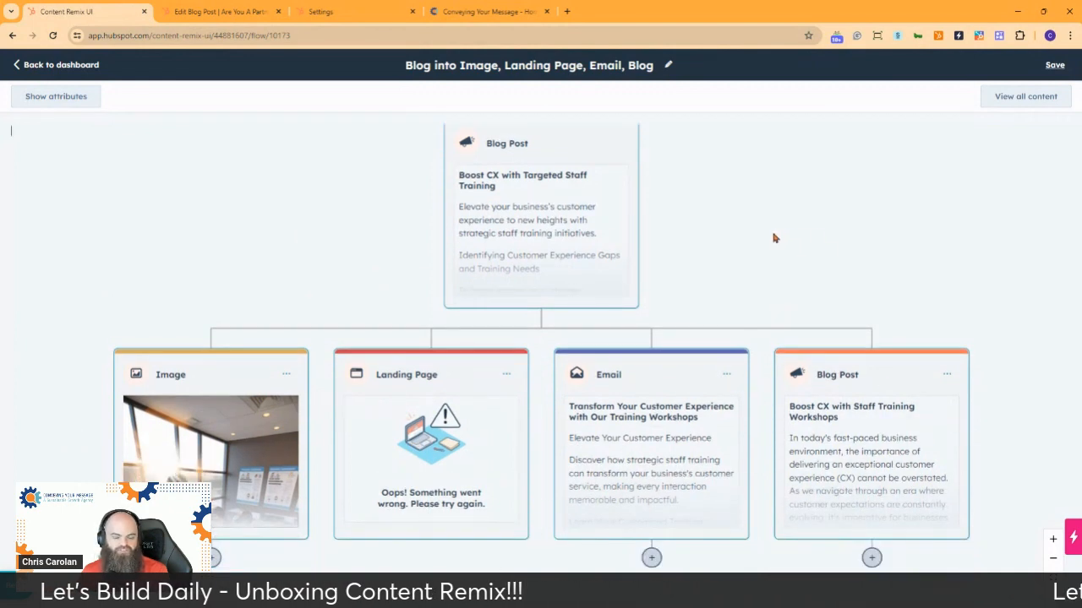
{"action": "scroll", "coordinate": [773, 238], "scroll_direction": "down", "scroll_amount": 3}
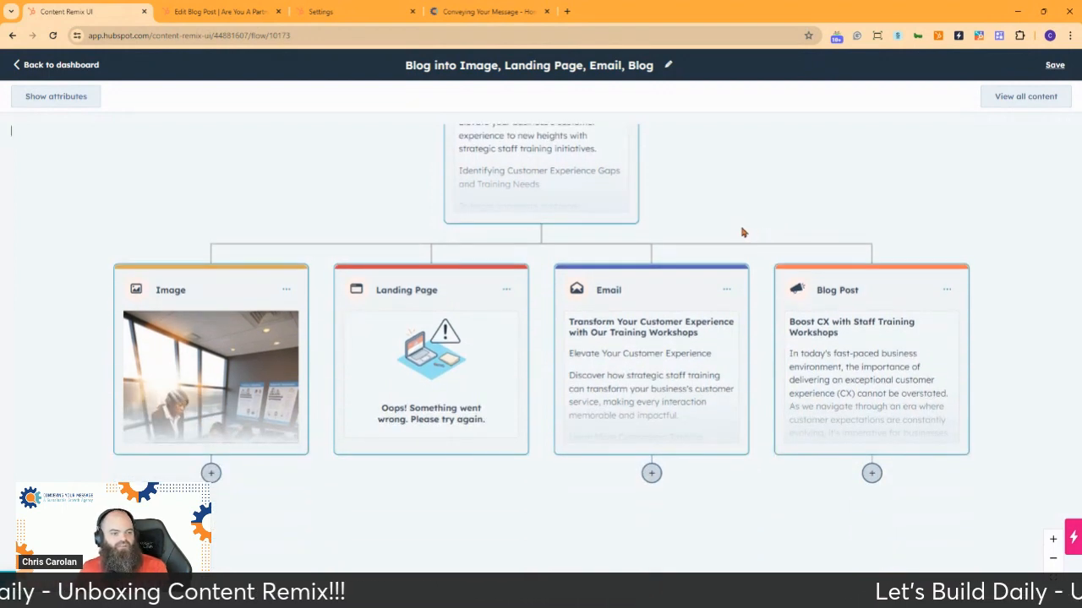
{"action": "scroll", "coordinate": [747, 207], "scroll_direction": "down", "scroll_amount": 1}
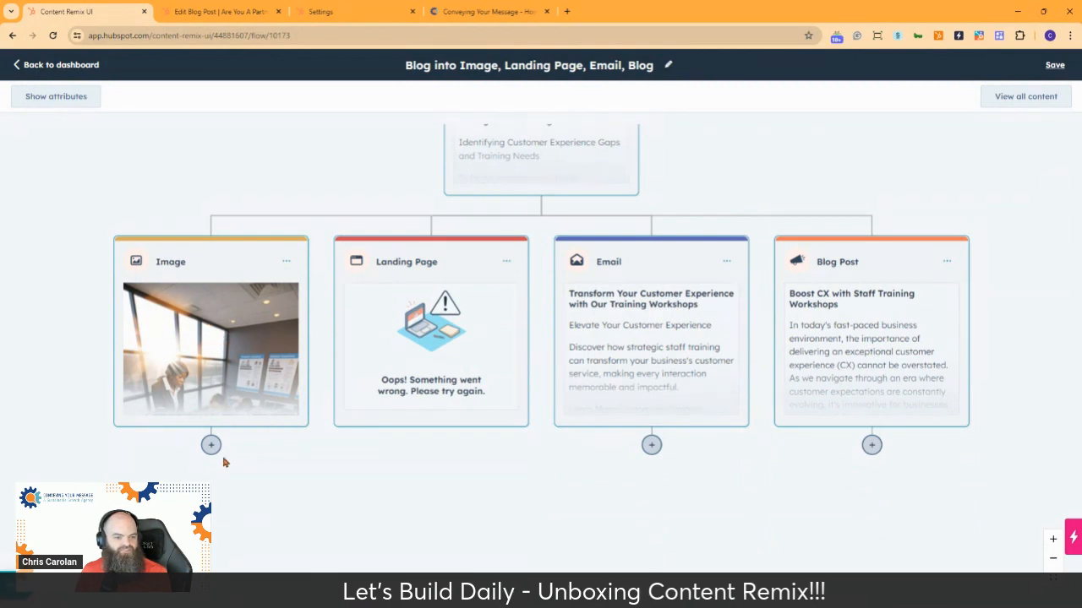
{"action": "left_click", "coordinate": [285, 262]}
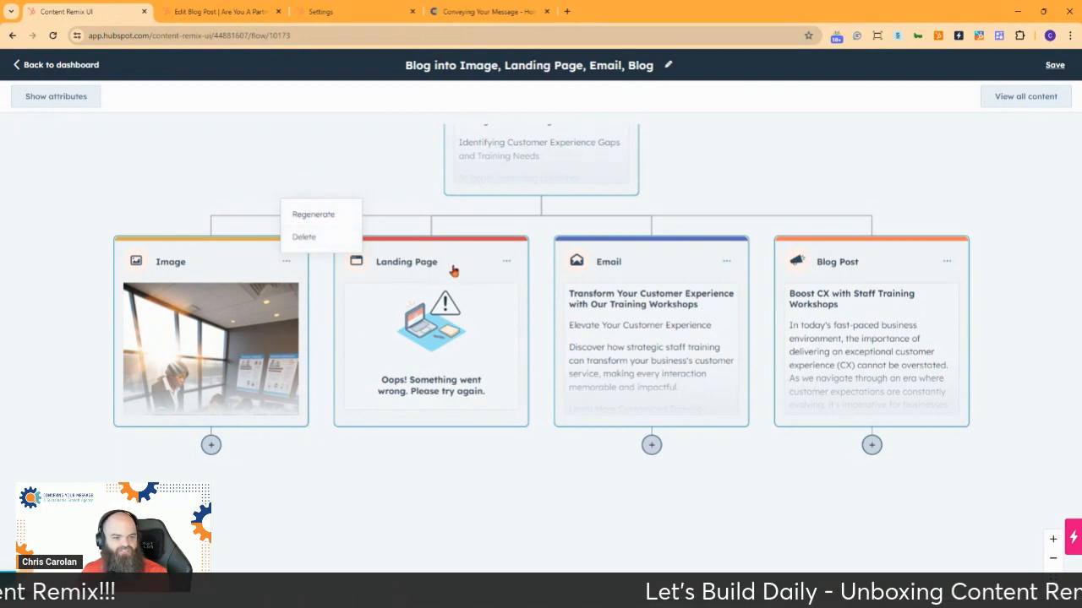
{"action": "left_click", "coordinate": [506, 263]}
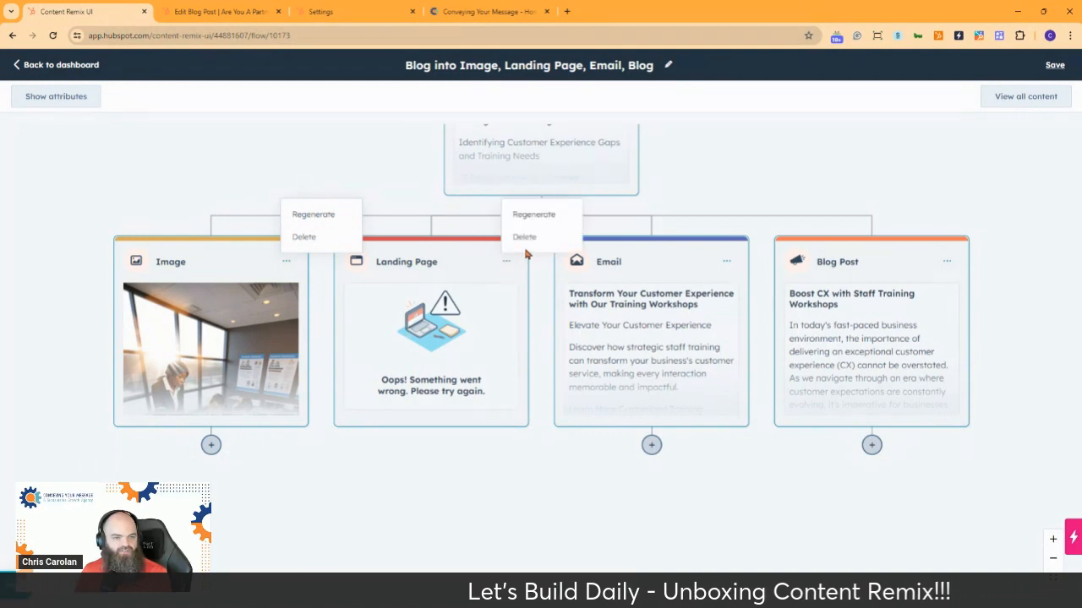
{"action": "left_click", "coordinate": [534, 216]}
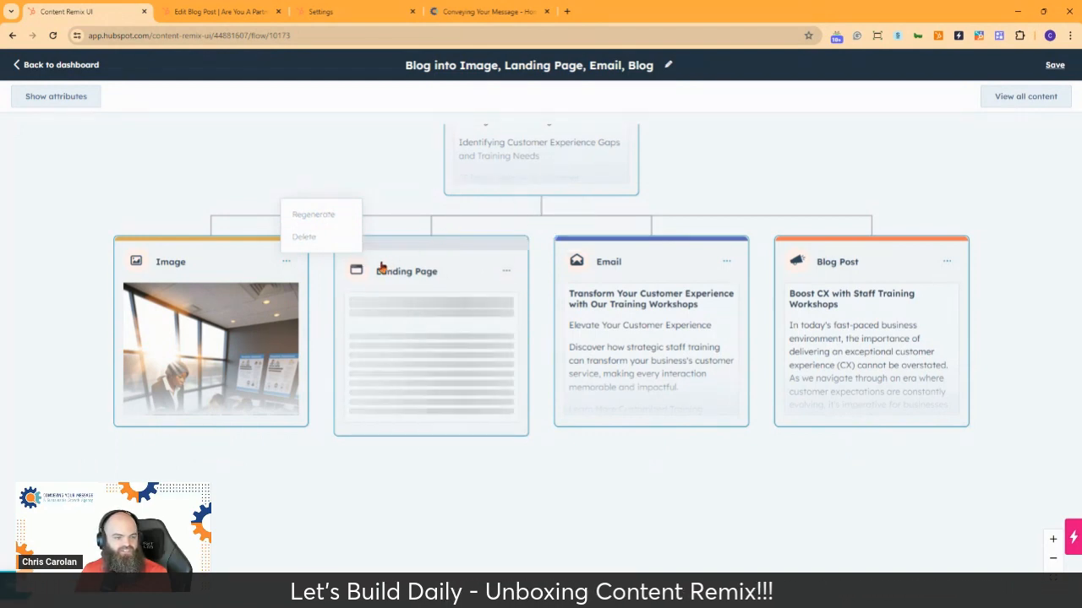
{"action": "left_click", "coordinate": [262, 180]}
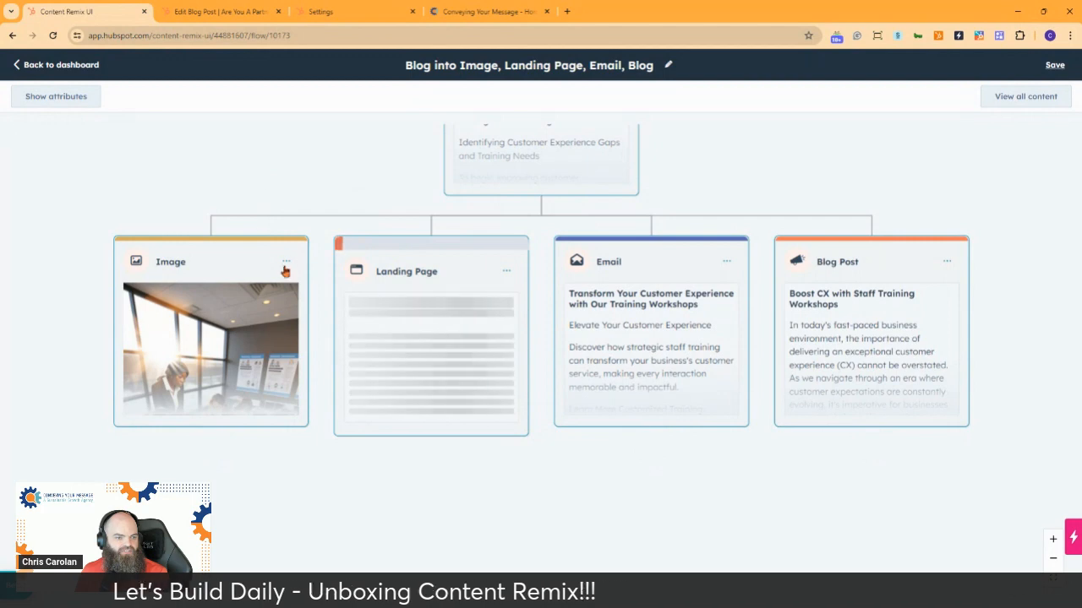
Review the generated image, save it to the file manager and view its file details.
{"action": "left_click", "coordinate": [199, 363]}
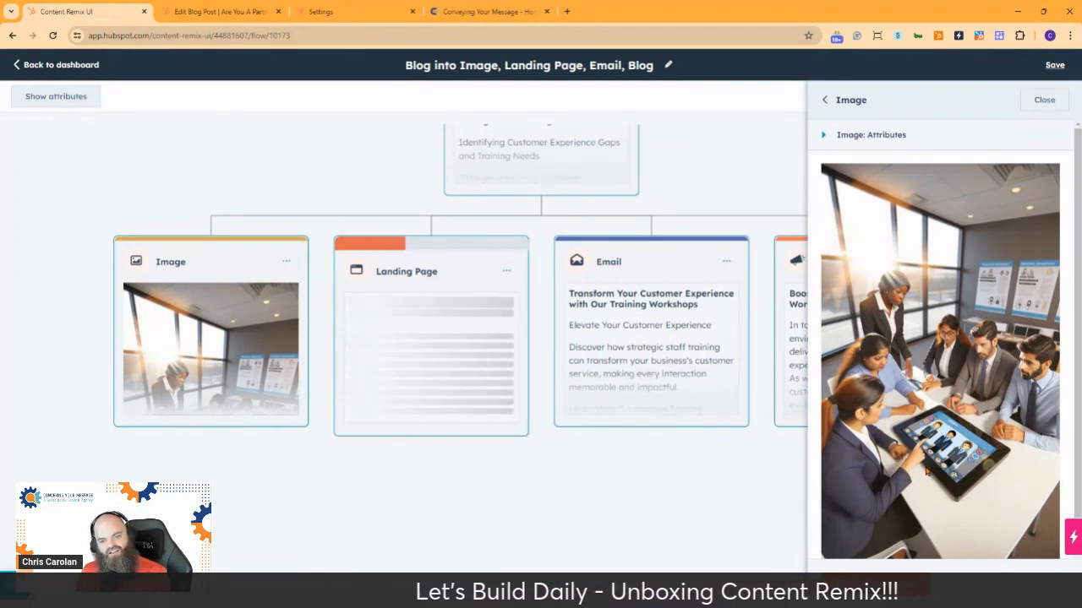
{"action": "scroll", "coordinate": [934, 232], "scroll_direction": "down", "scroll_amount": 1}
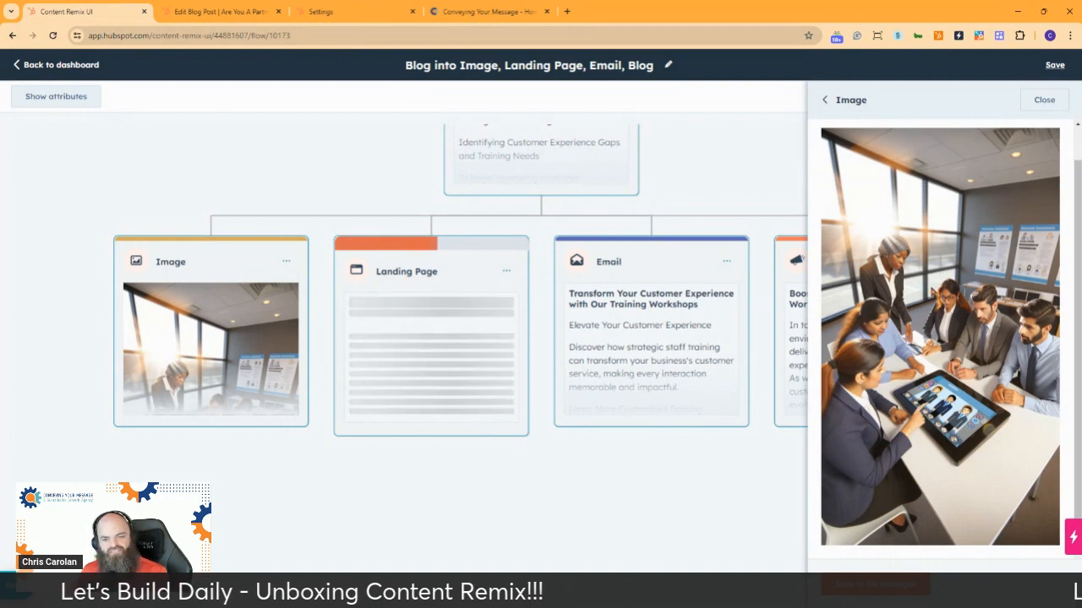
{"action": "scroll", "coordinate": [933, 292], "scroll_direction": "up", "scroll_amount": 1}
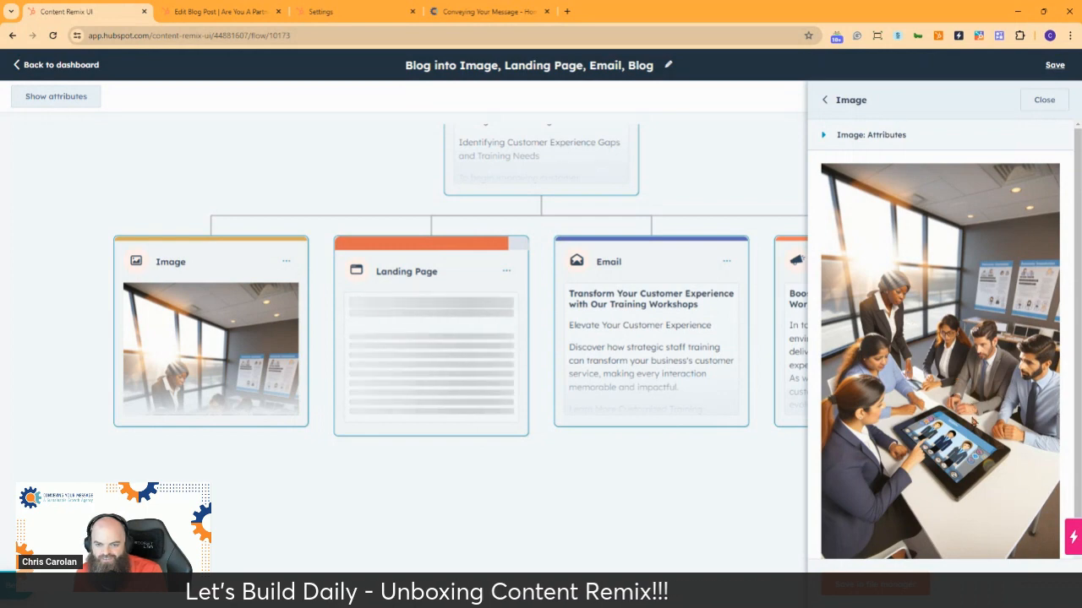
{"action": "scroll", "coordinate": [949, 307], "scroll_direction": "down", "scroll_amount": 1}
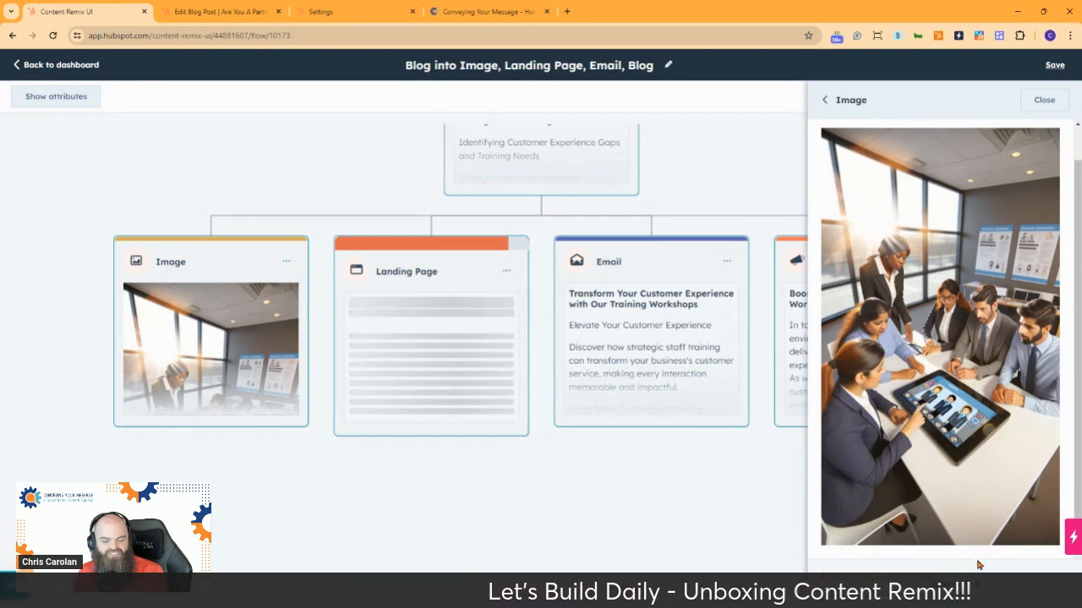
{"action": "left_click", "coordinate": [1018, 567]}
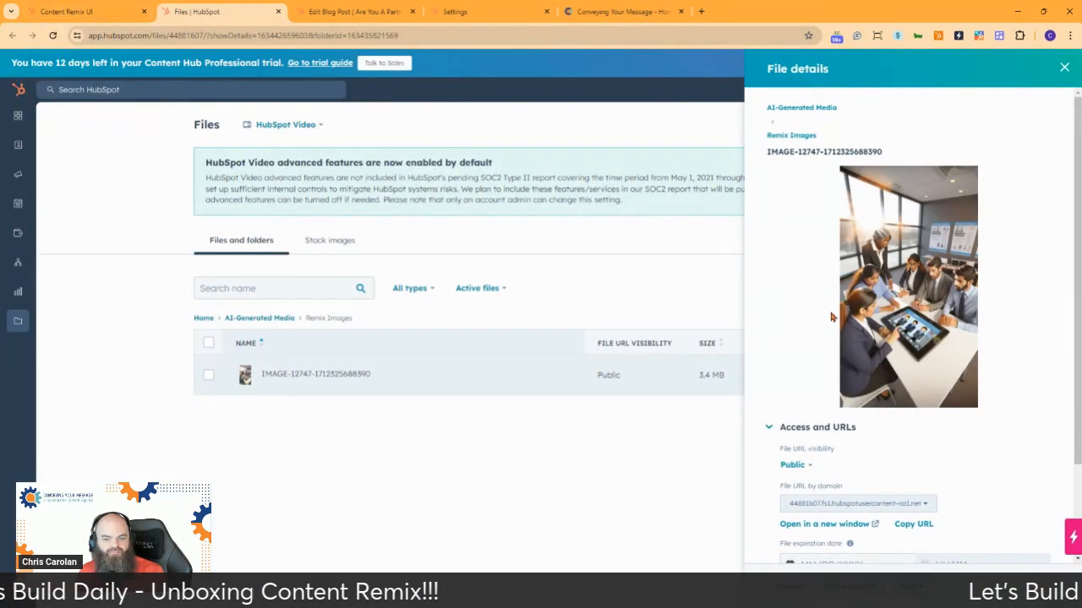
{"action": "scroll", "coordinate": [821, 318], "scroll_direction": "down", "scroll_amount": 3}
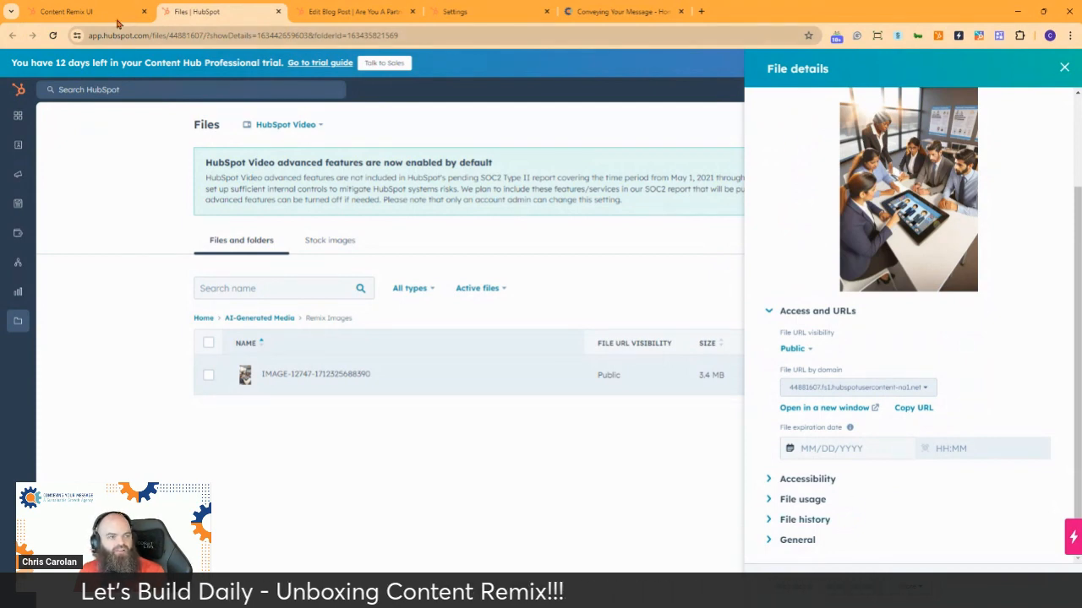
Compare the remix's image preview with its stored file, and examine where Files sits within the Library navigation.
{"action": "left_click", "coordinate": [80, 11]}
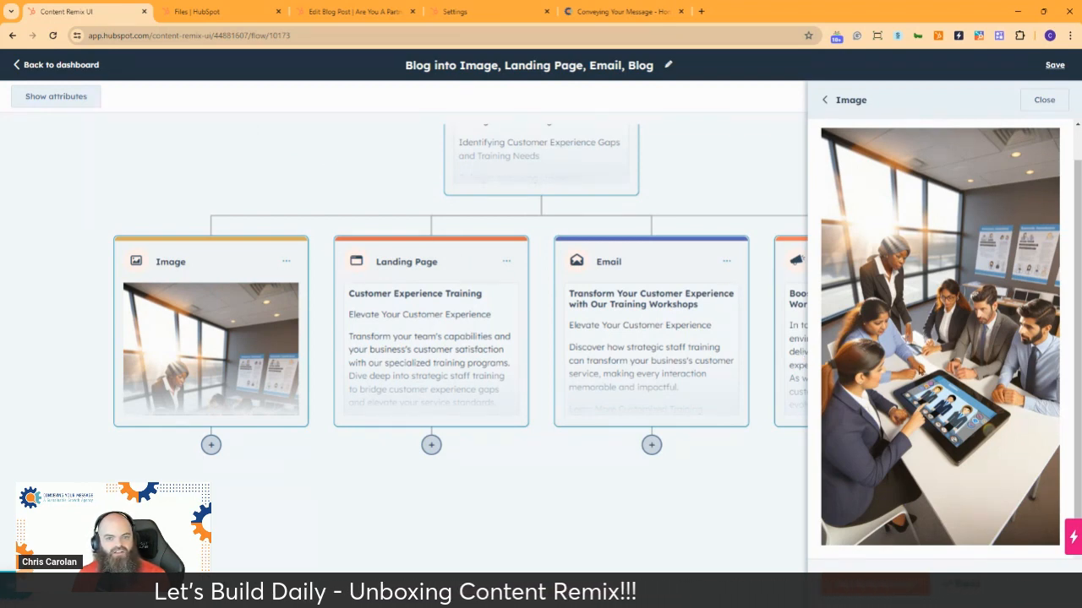
{"action": "left_click", "coordinate": [203, 12]}
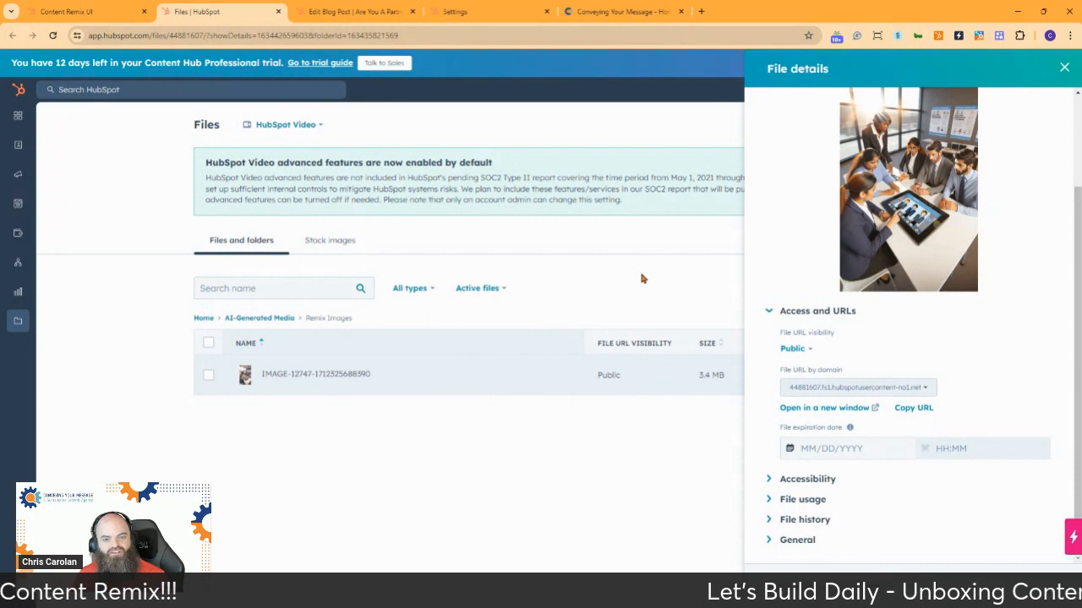
{"action": "left_click", "coordinate": [87, 13]}
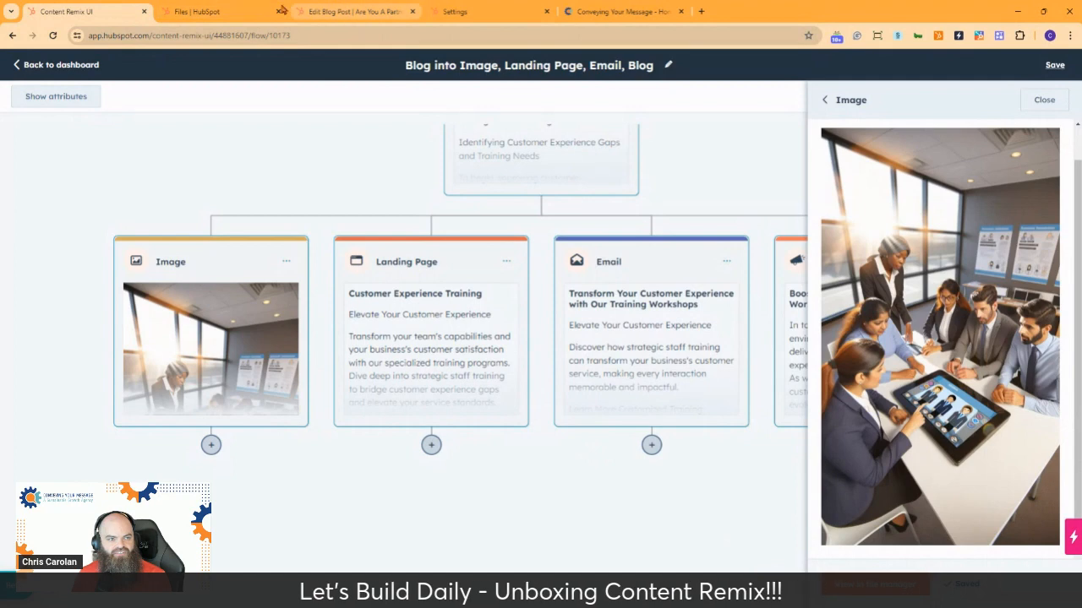
{"action": "left_click", "coordinate": [210, 12]}
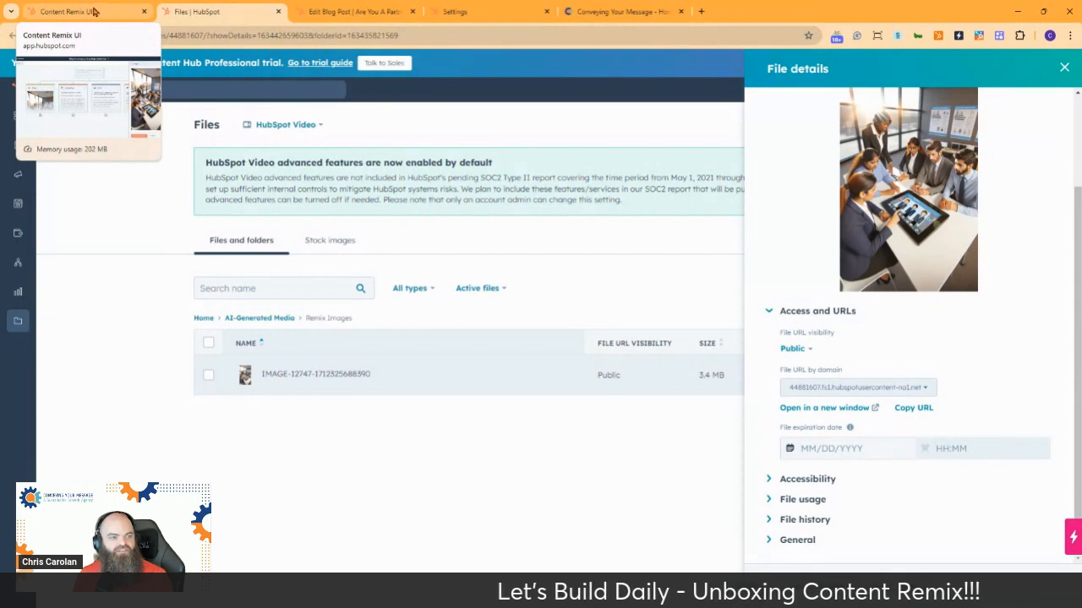
{"action": "left_click", "coordinate": [95, 12]}
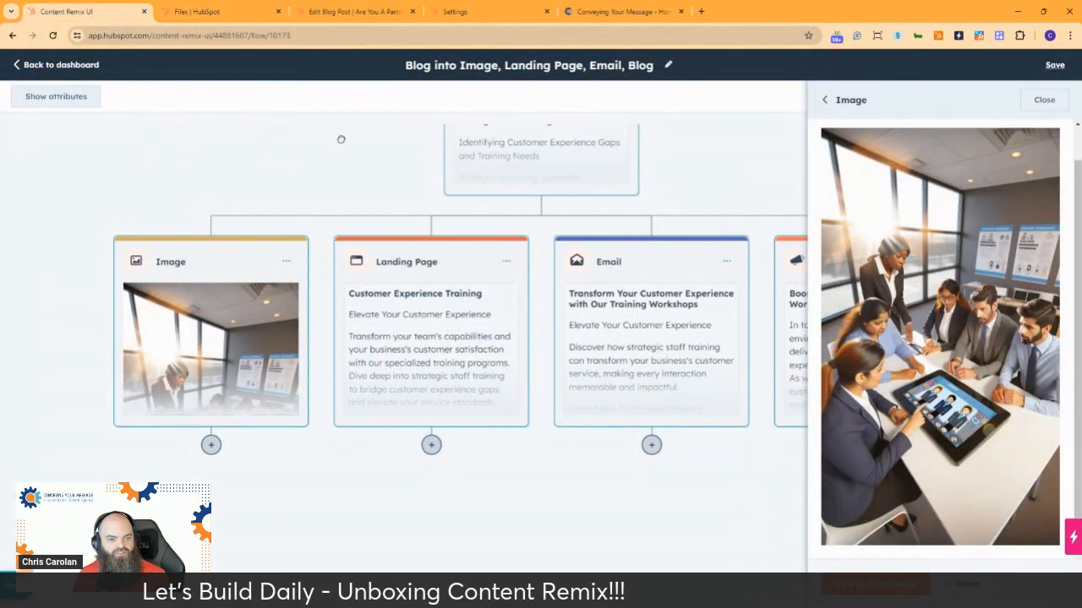
{"action": "left_click", "coordinate": [208, 11]}
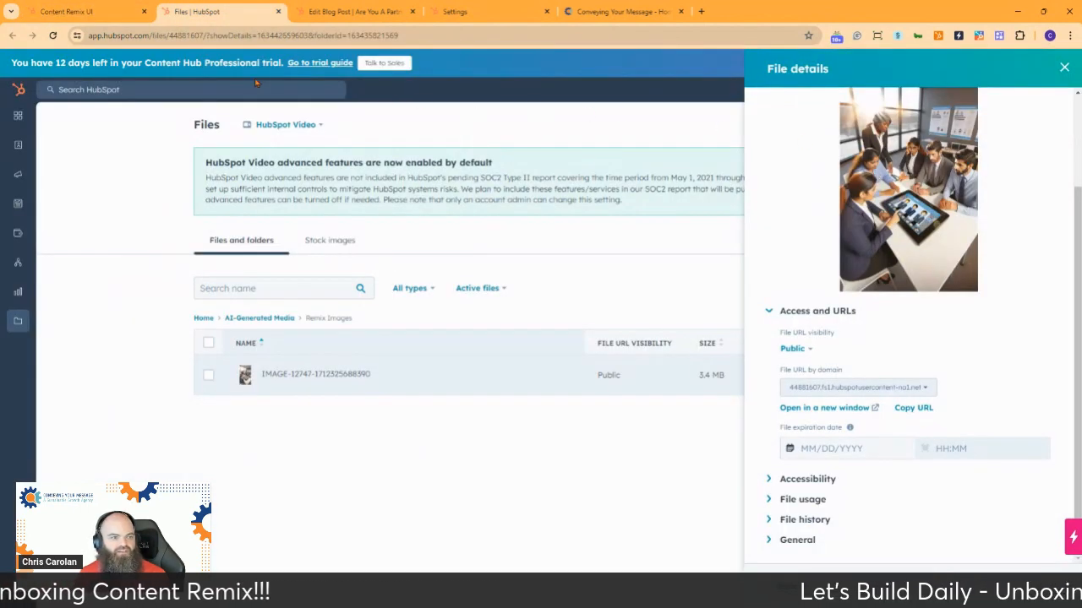
{"action": "mouse_move", "coordinate": [26, 300]}
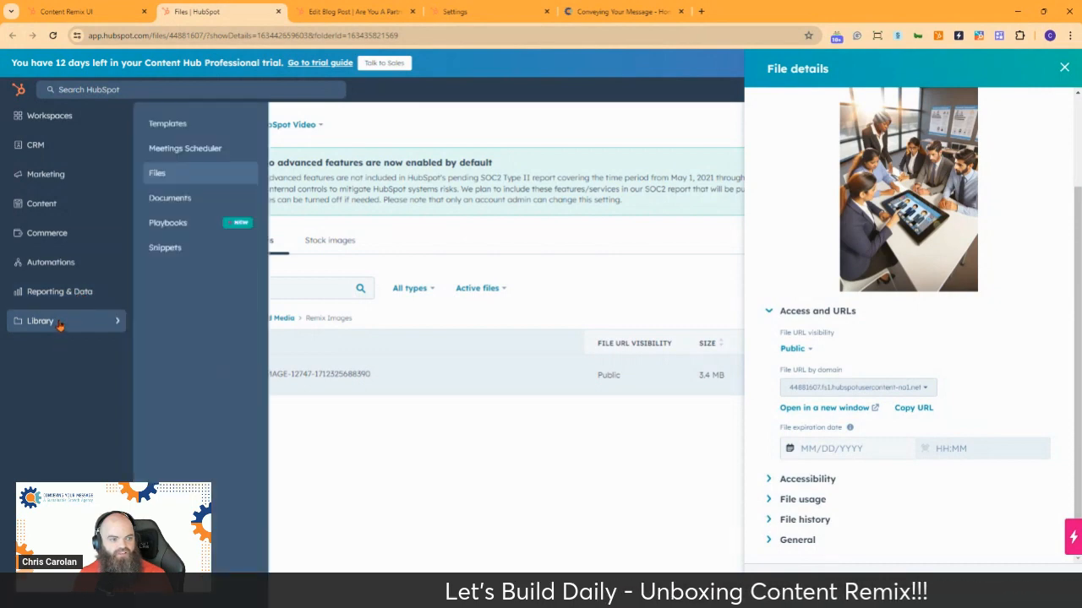
{"action": "mouse_move", "coordinate": [63, 145]}
{"action": "mouse_move", "coordinate": [106, 320]}
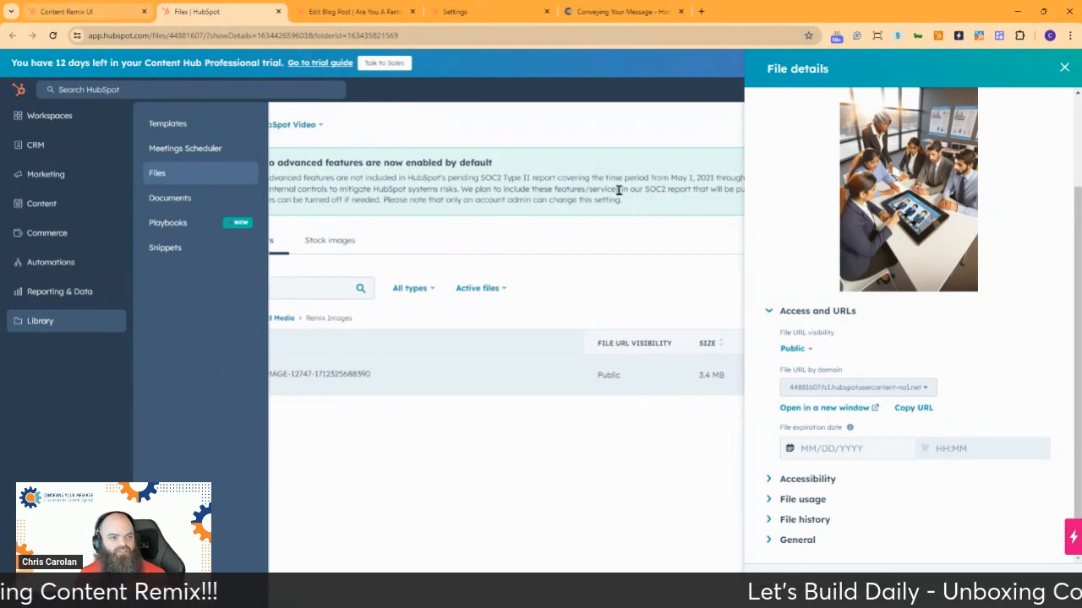
{"action": "left_click", "coordinate": [81, 14]}
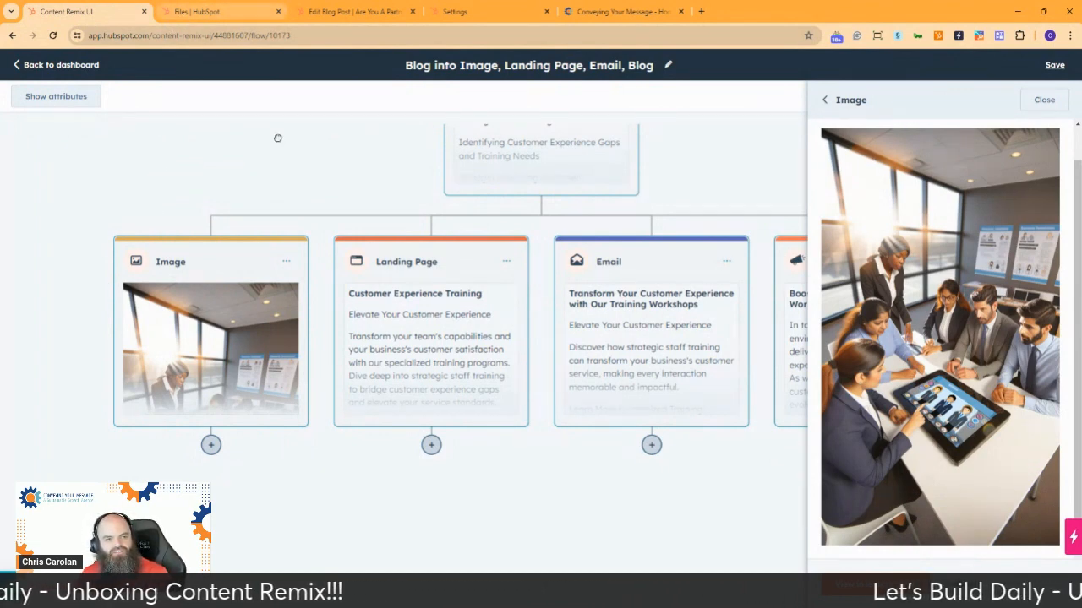
{"action": "left_click", "coordinate": [1041, 102]}
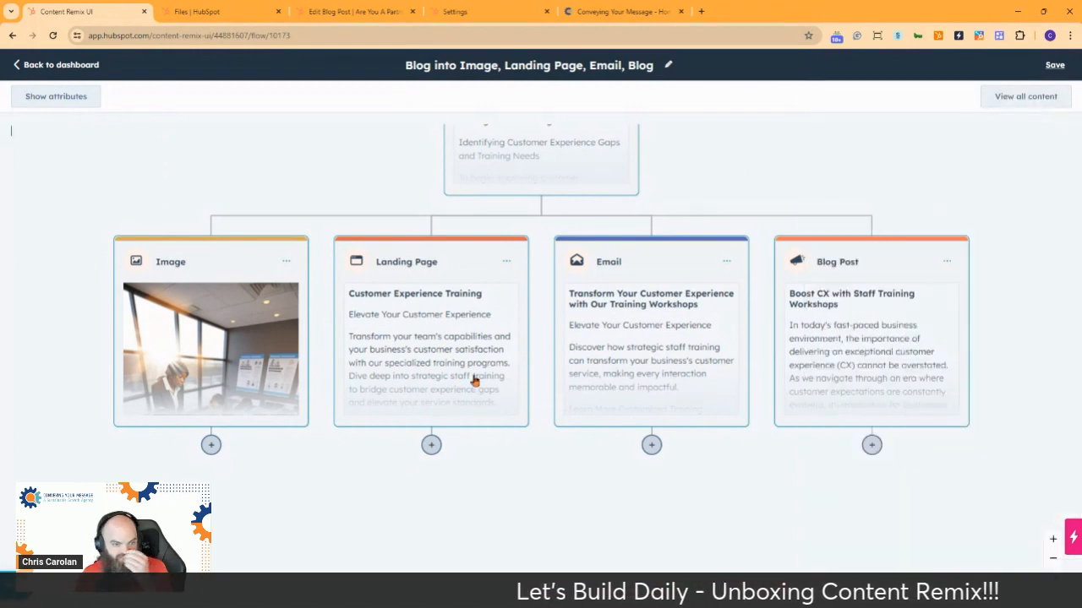
Review the regenerated landing page's copy and open the page draft in the page editor.
{"action": "left_click", "coordinate": [453, 356]}
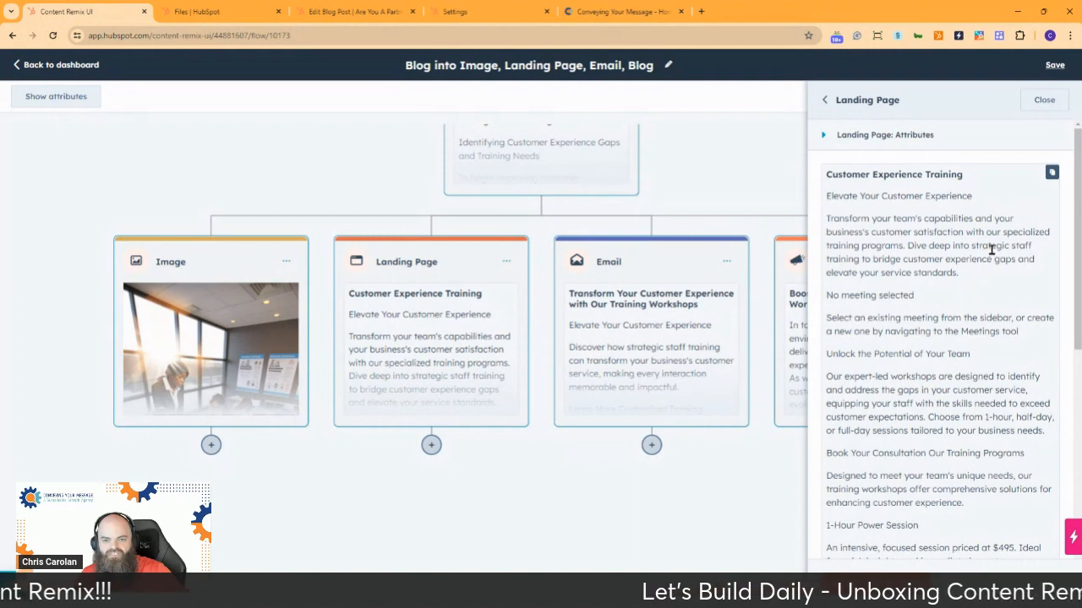
{"action": "scroll", "coordinate": [992, 249], "scroll_direction": "down", "scroll_amount": 3}
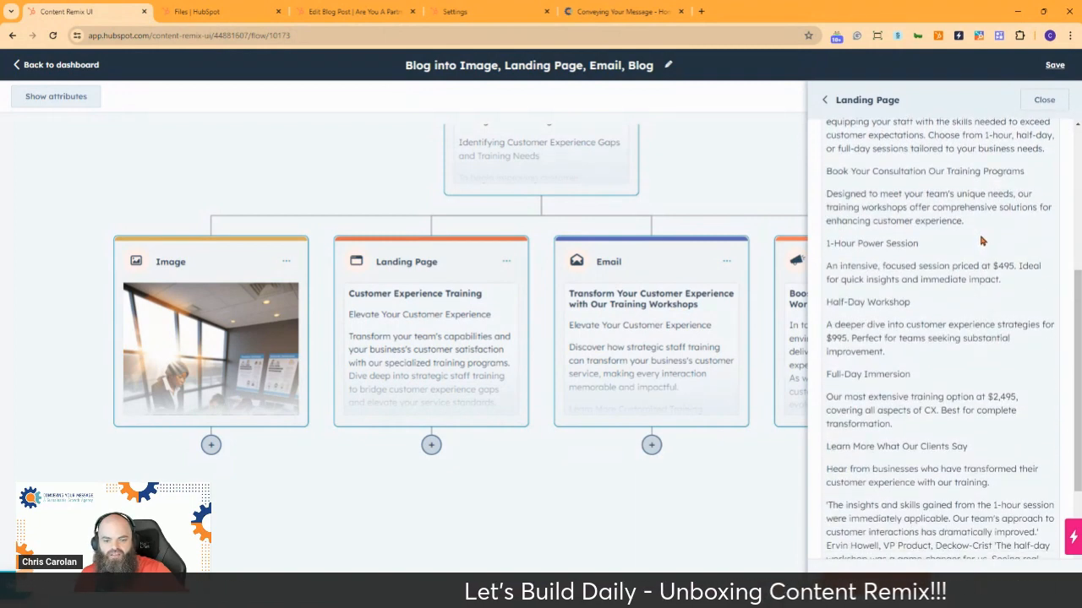
{"action": "scroll", "coordinate": [980, 241], "scroll_direction": "up", "scroll_amount": 2}
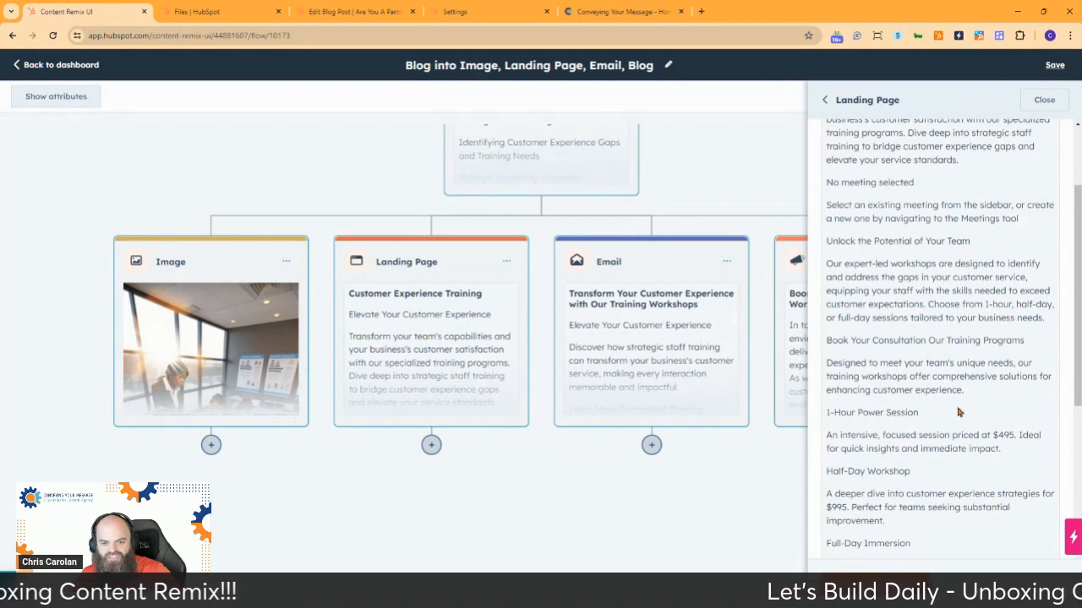
{"action": "scroll", "coordinate": [959, 412], "scroll_direction": "down", "scroll_amount": 2}
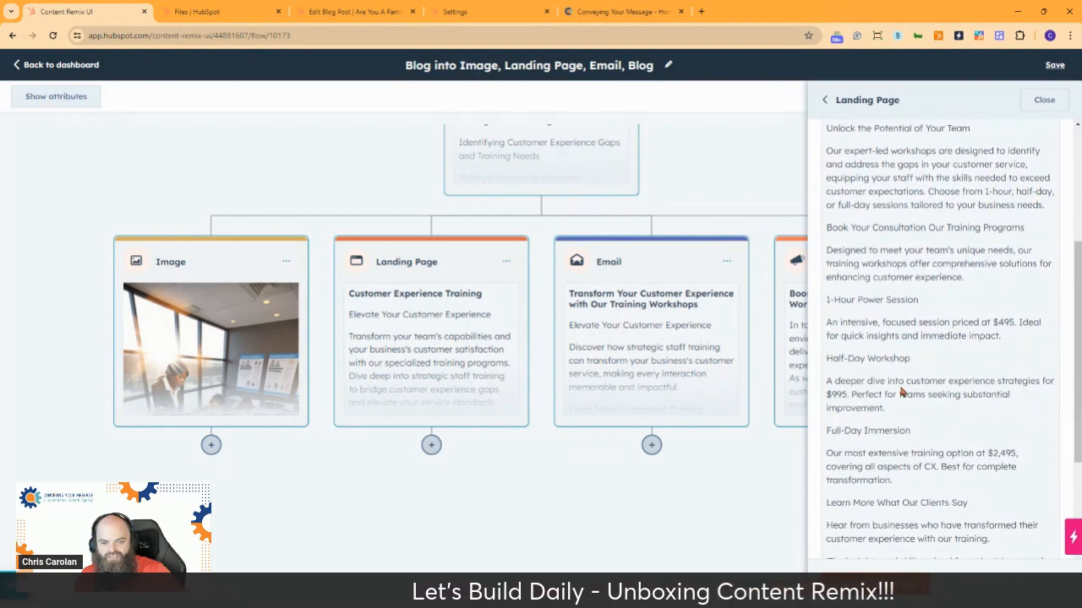
{"action": "scroll", "coordinate": [901, 390], "scroll_direction": "down", "scroll_amount": 2}
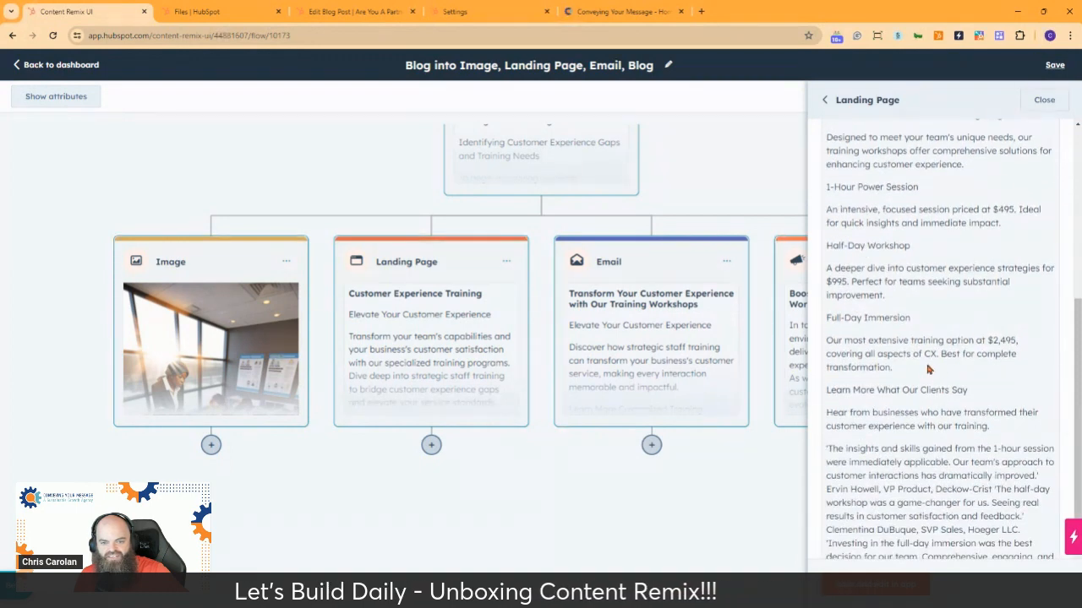
{"action": "scroll", "coordinate": [936, 373], "scroll_direction": "down", "scroll_amount": 1}
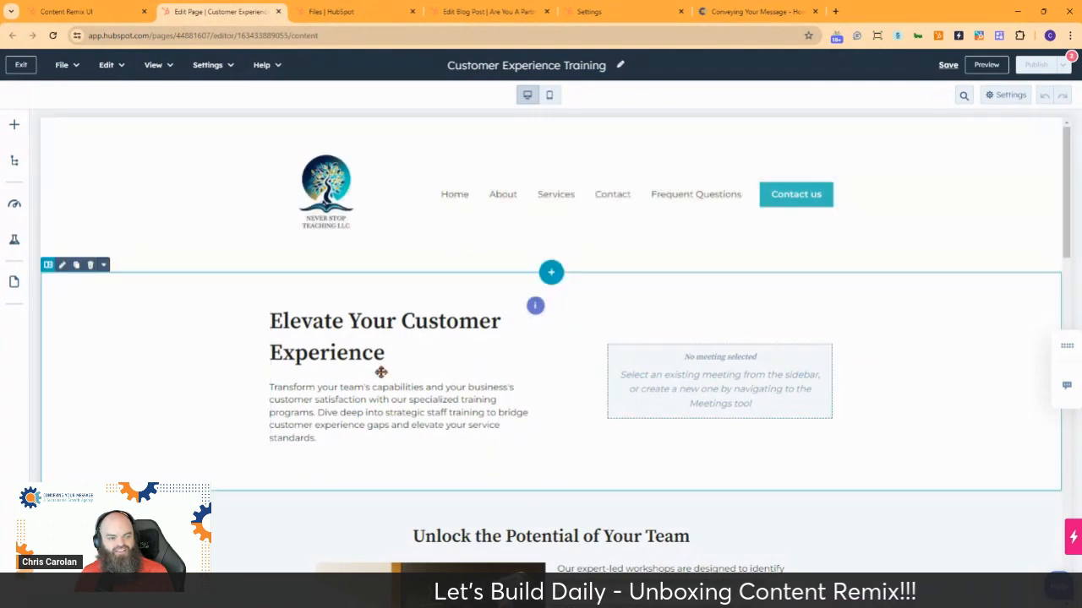
Review the landing page's opening sections and check the meeting link options of the empty Meetings module.
{"action": "scroll", "coordinate": [743, 435], "scroll_direction": "down", "scroll_amount": 4}
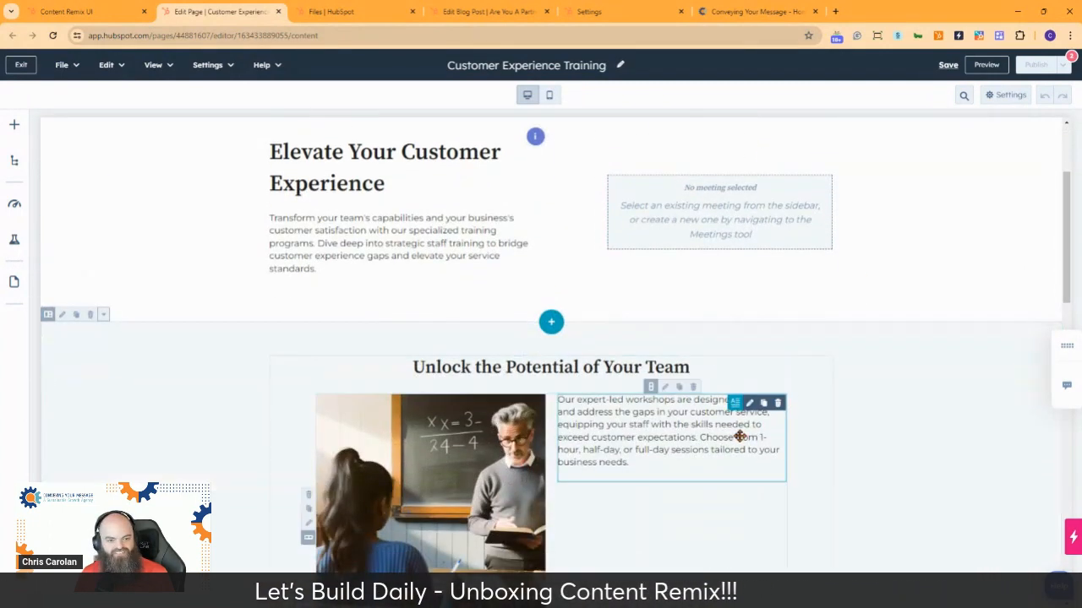
{"action": "scroll", "coordinate": [637, 353], "scroll_direction": "down", "scroll_amount": 1}
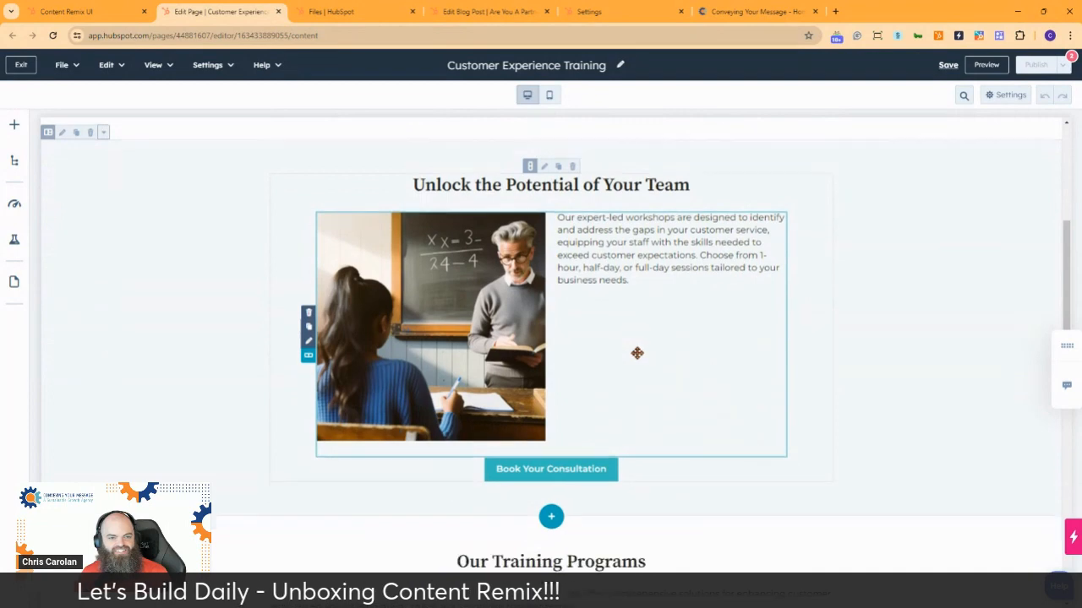
{"action": "scroll", "coordinate": [623, 346], "scroll_direction": "up", "scroll_amount": 3}
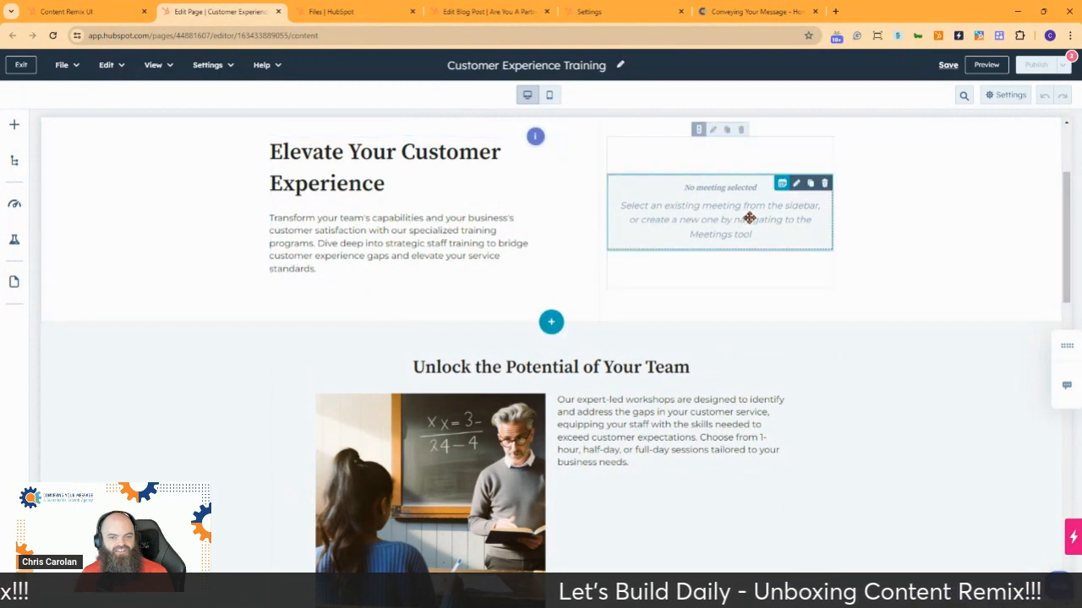
{"action": "scroll", "coordinate": [747, 217], "scroll_direction": "up", "scroll_amount": 1}
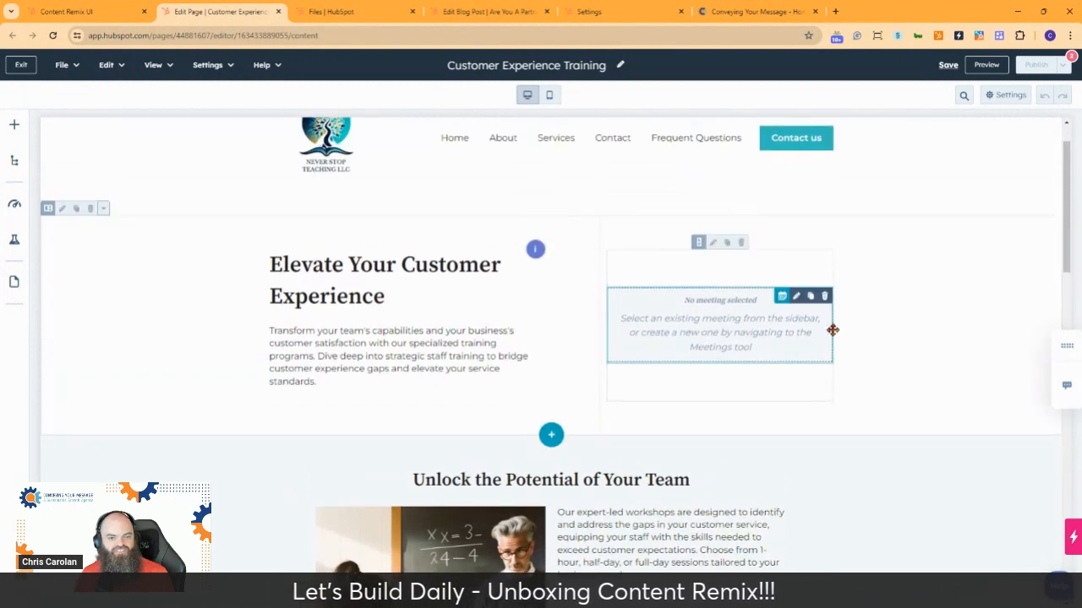
{"action": "left_click", "coordinate": [712, 318]}
{"action": "left_click", "coordinate": [161, 229]}
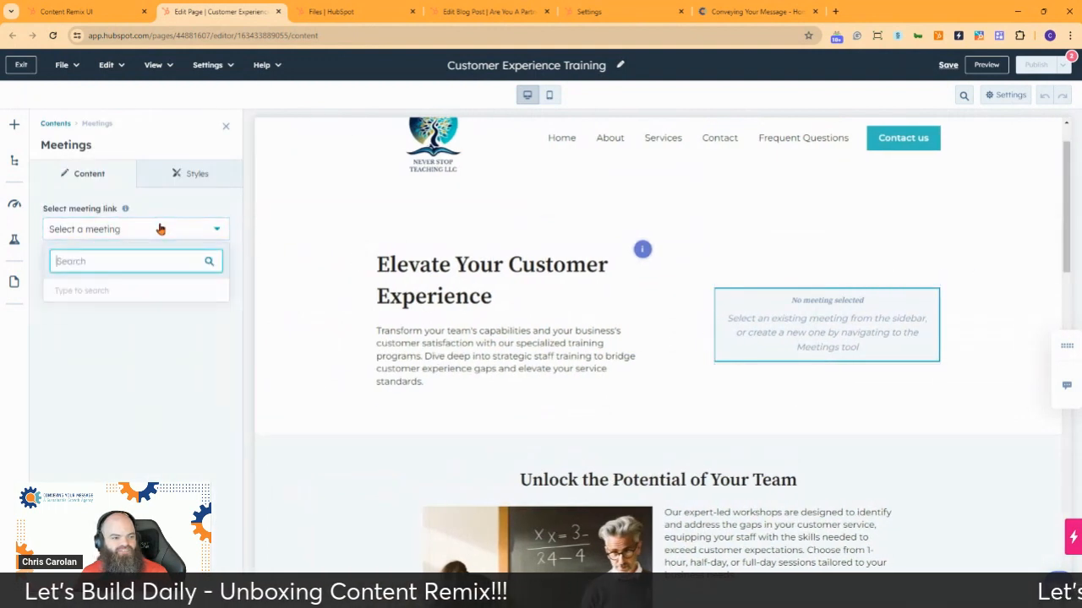
{"action": "left_click", "coordinate": [163, 227]}
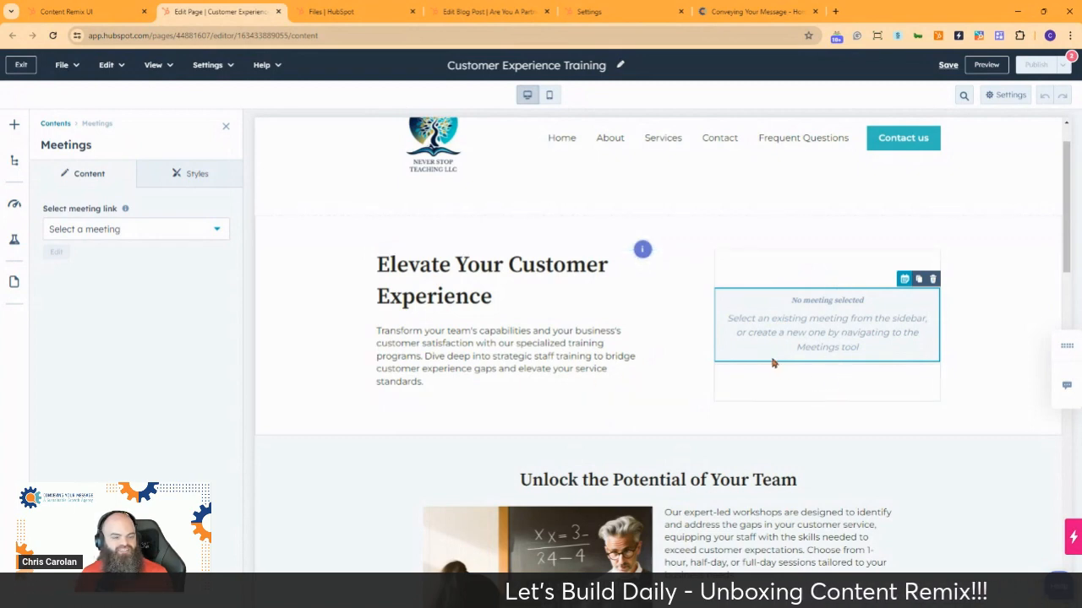
{"action": "left_click", "coordinate": [225, 126]}
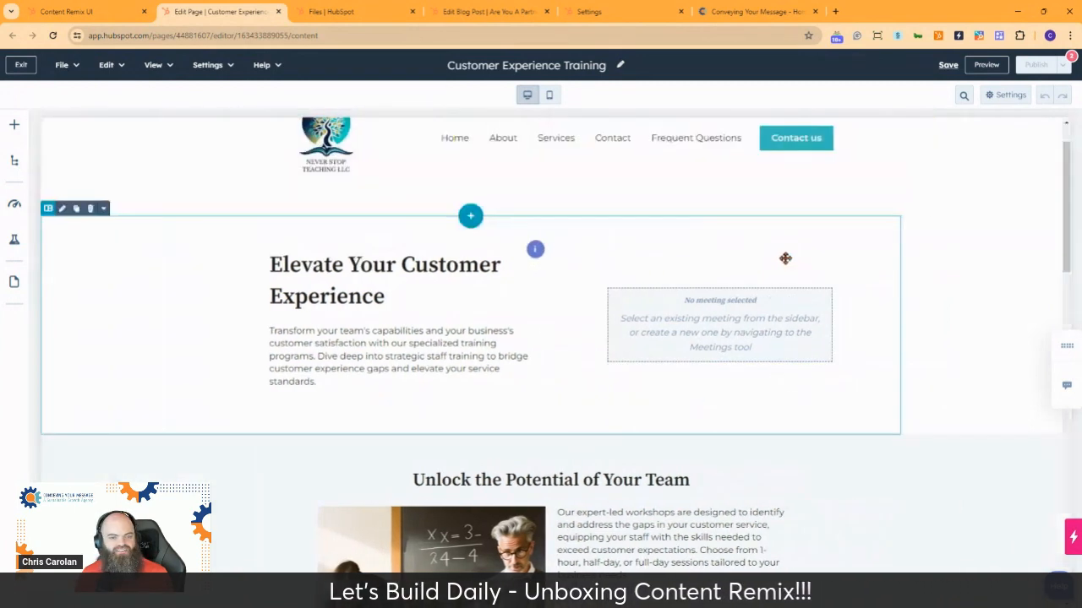
Examine the Our Training Programs section, including its section settings and the content of the Half-Day Workshop service card.
{"action": "scroll", "coordinate": [676, 296], "scroll_direction": "down", "scroll_amount": 5}
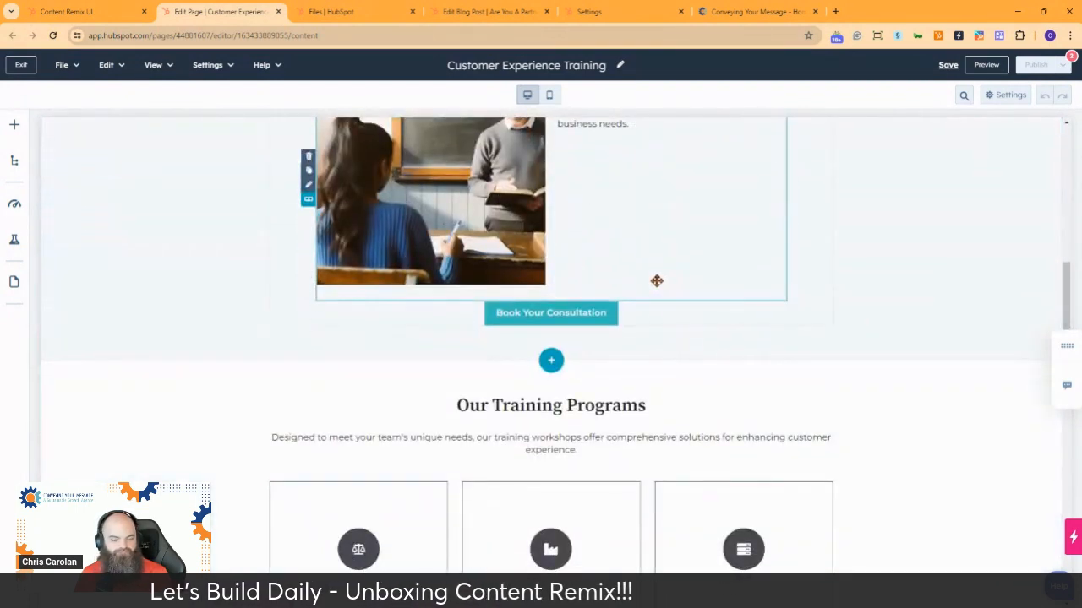
{"action": "scroll", "coordinate": [642, 270], "scroll_direction": "down", "scroll_amount": 2}
{"action": "scroll", "coordinate": [625, 322], "scroll_direction": "down", "scroll_amount": 1}
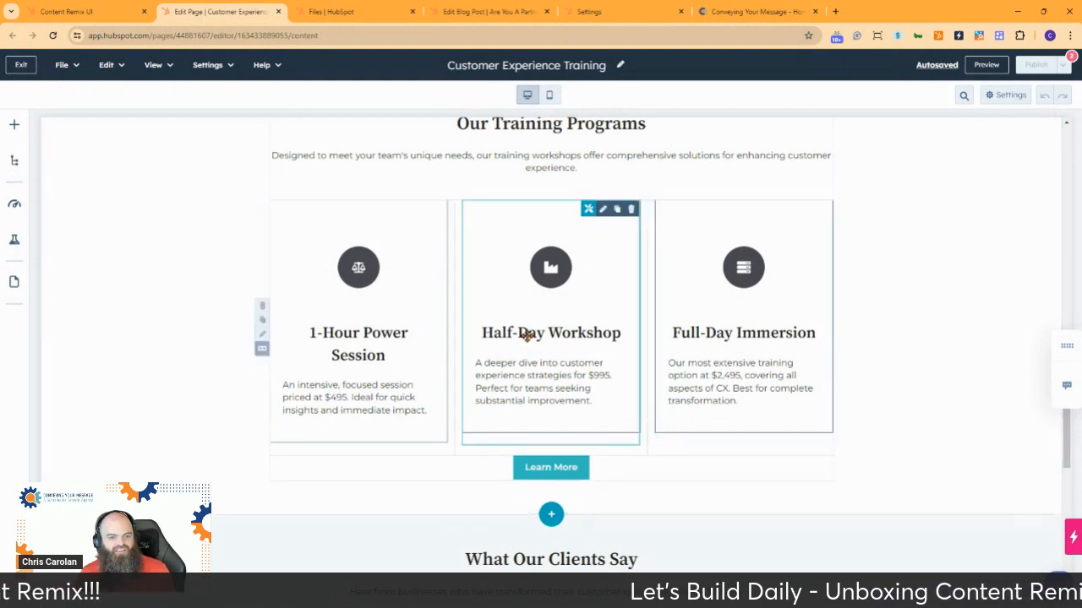
{"action": "left_click", "coordinate": [225, 242]}
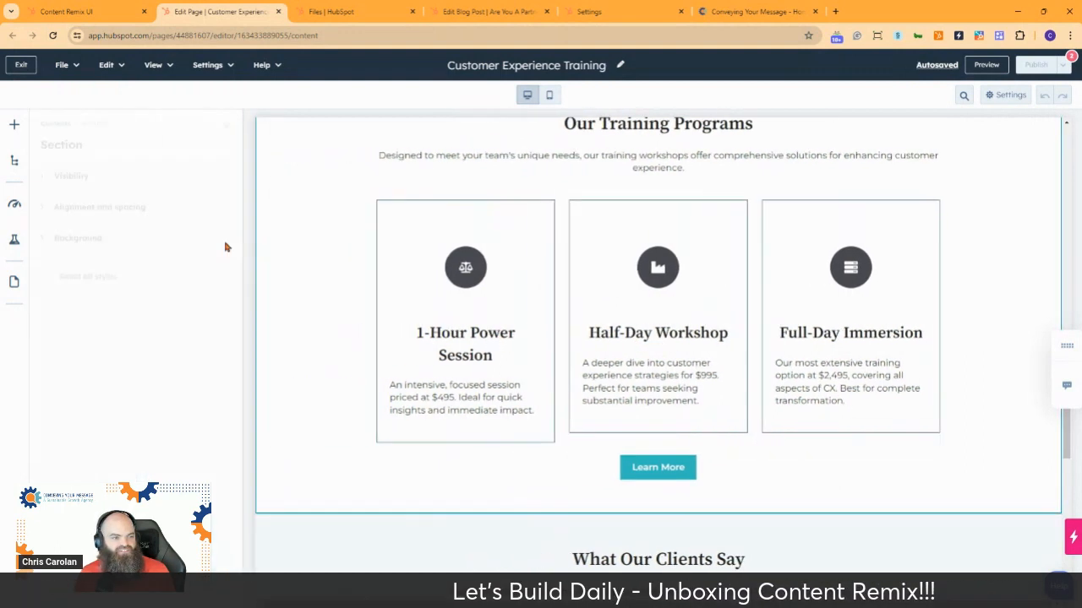
{"action": "scroll", "coordinate": [507, 270], "scroll_direction": "up", "scroll_amount": 2}
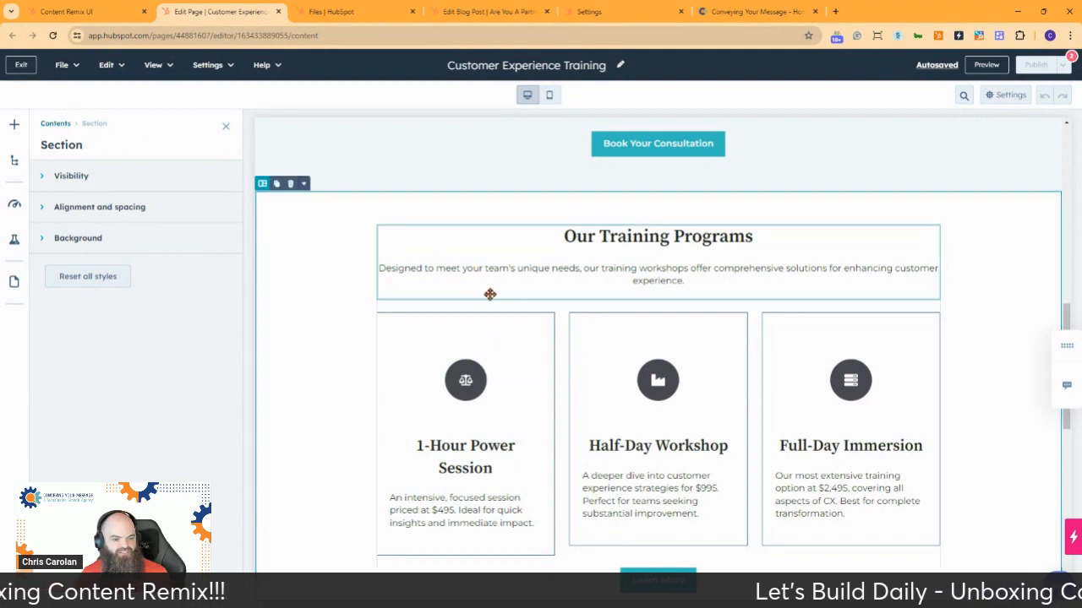
{"action": "left_click", "coordinate": [710, 385]}
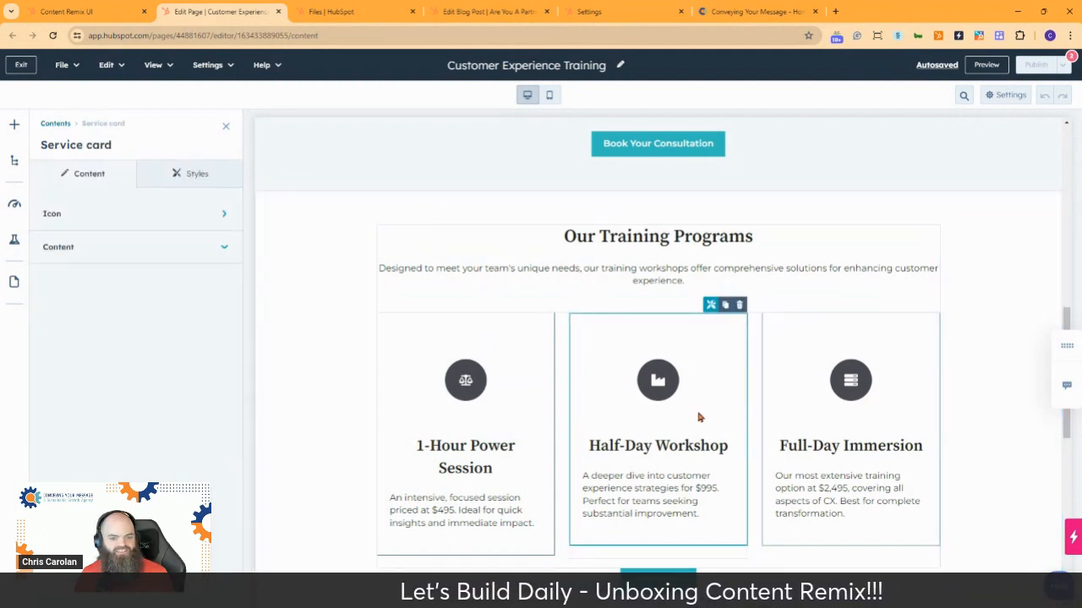
{"action": "scroll", "coordinate": [700, 416], "scroll_direction": "down", "scroll_amount": 1}
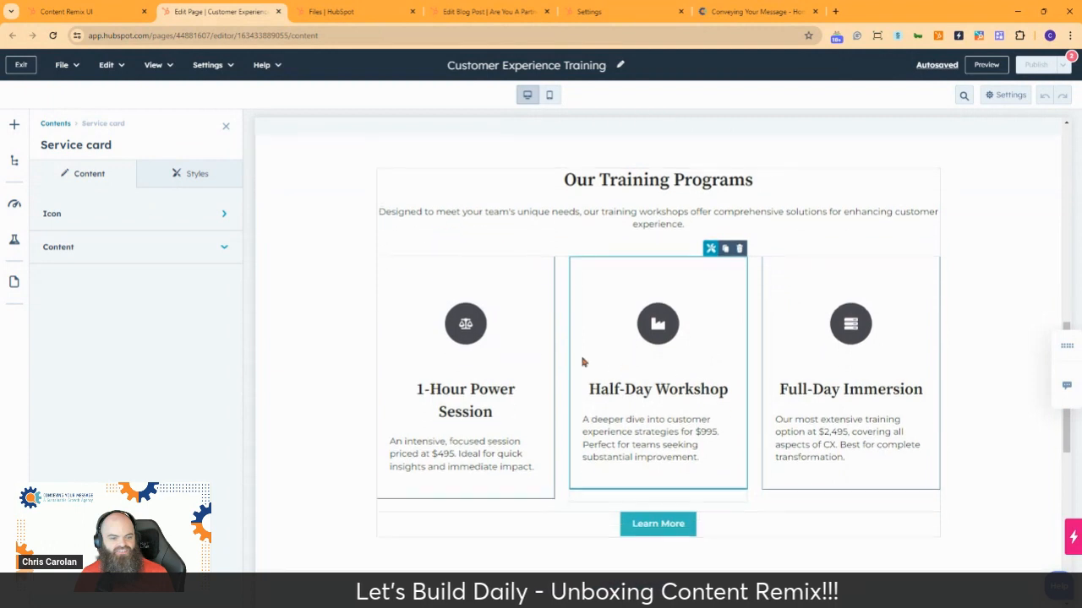
{"action": "left_click", "coordinate": [159, 252]}
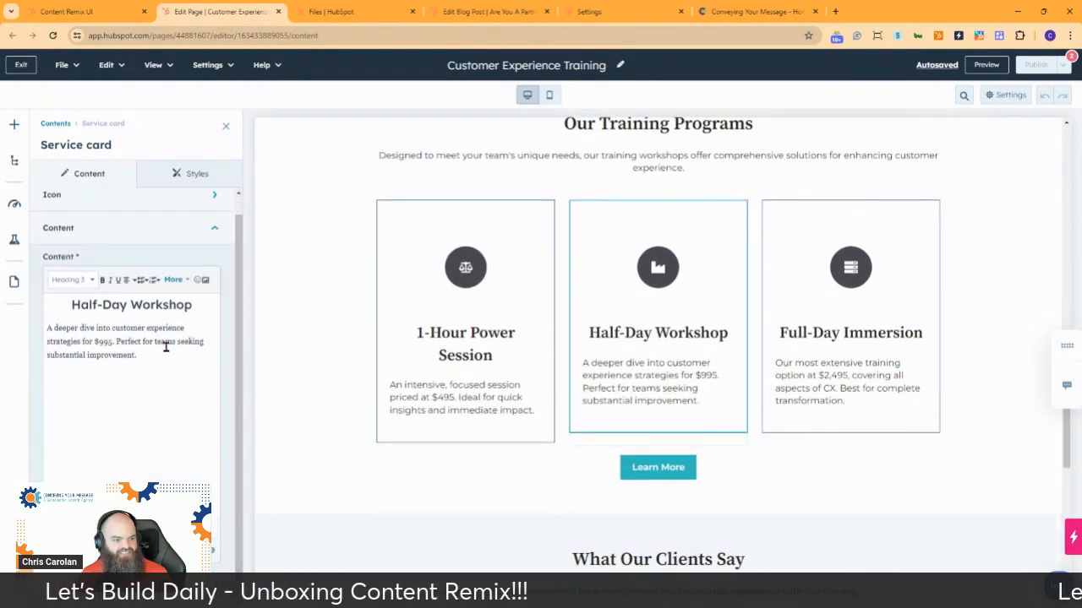
{"action": "scroll", "coordinate": [158, 345], "scroll_direction": "up", "scroll_amount": 1}
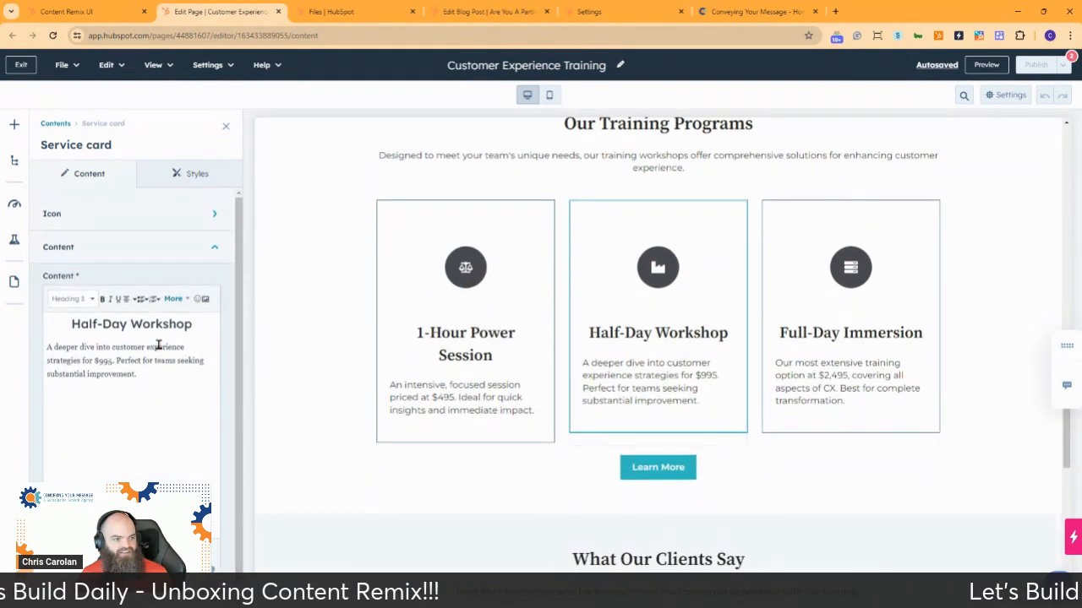
{"action": "left_click", "coordinate": [126, 246]}
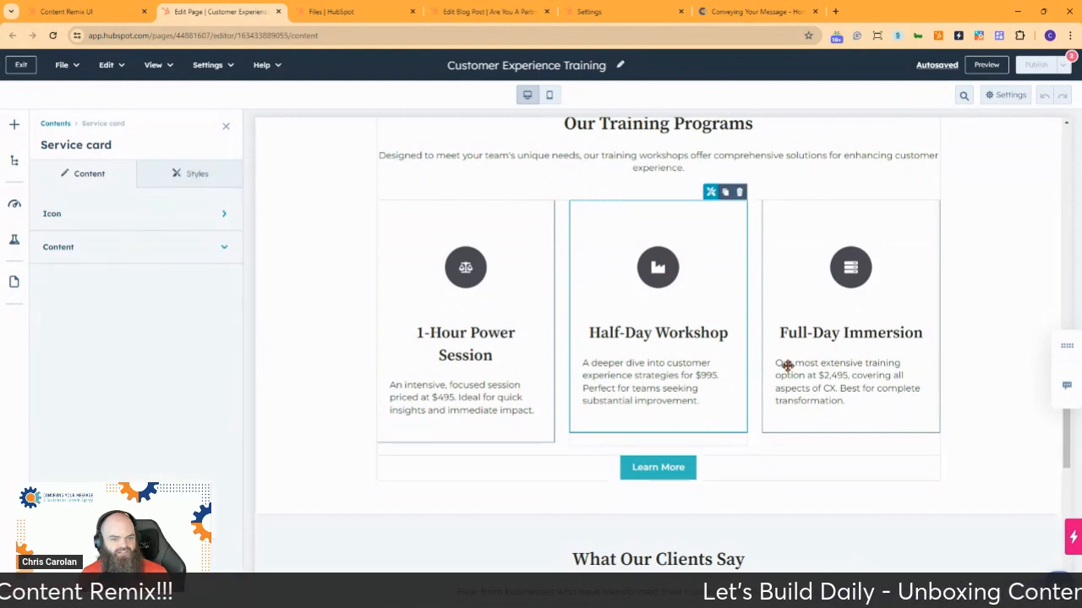
Look through the page's content structure and display the modules available to add to the page.
{"action": "left_click", "coordinate": [56, 126]}
{"action": "scroll", "coordinate": [155, 329], "scroll_direction": "down", "scroll_amount": 2}
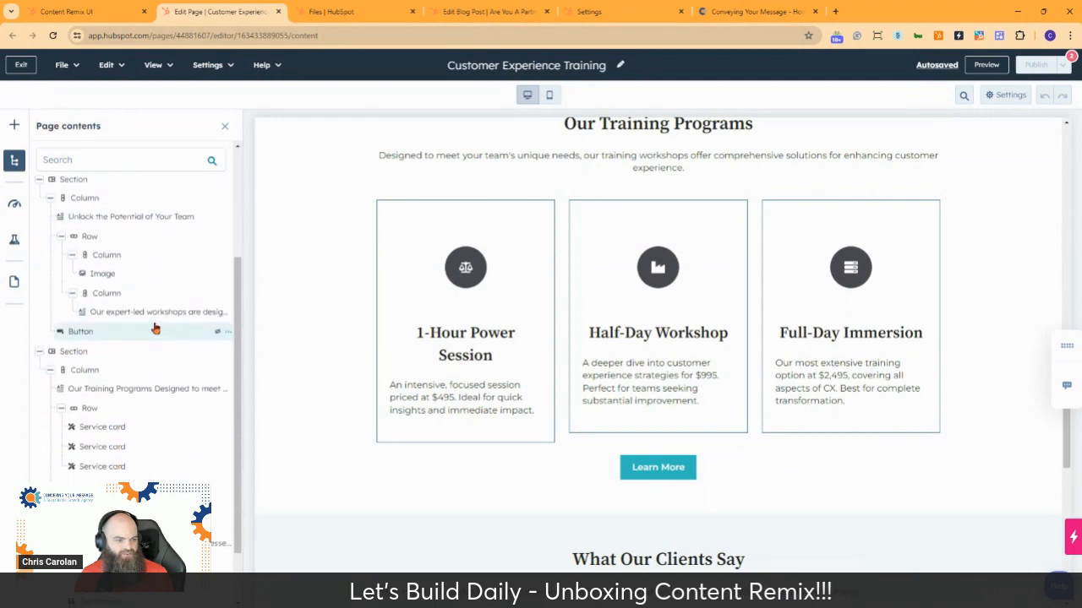
{"action": "scroll", "coordinate": [144, 313], "scroll_direction": "up", "scroll_amount": 4}
{"action": "left_click", "coordinate": [15, 125]}
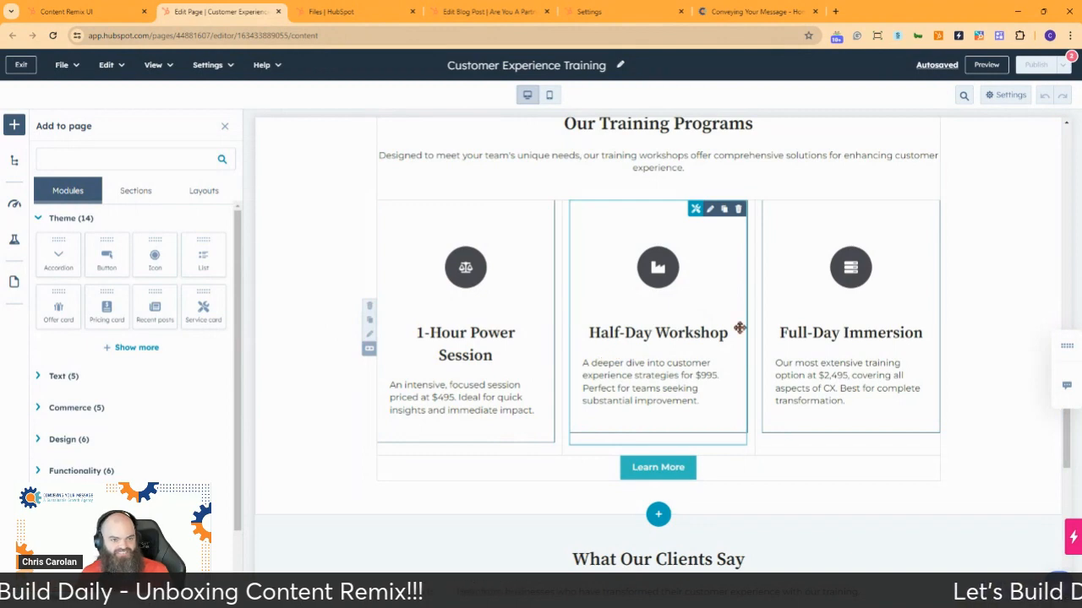
Review the landing page's client testimonials and footer, and return to the page header.
{"action": "scroll", "coordinate": [649, 331], "scroll_direction": "down", "scroll_amount": 1}
{"action": "scroll", "coordinate": [650, 332], "scroll_direction": "down", "scroll_amount": 4}
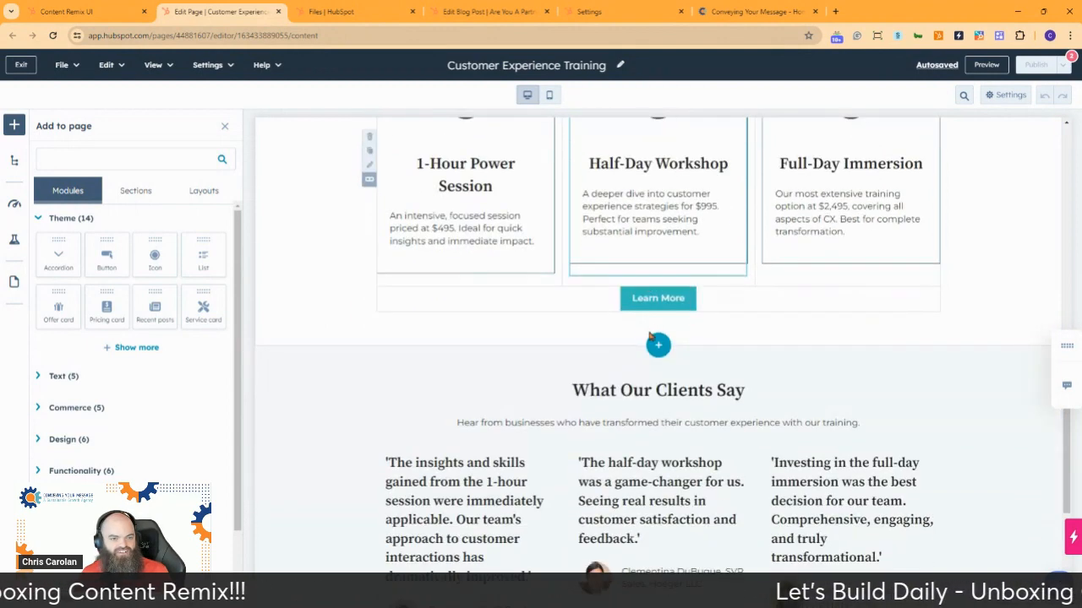
{"action": "scroll", "coordinate": [813, 357], "scroll_direction": "down", "scroll_amount": 5}
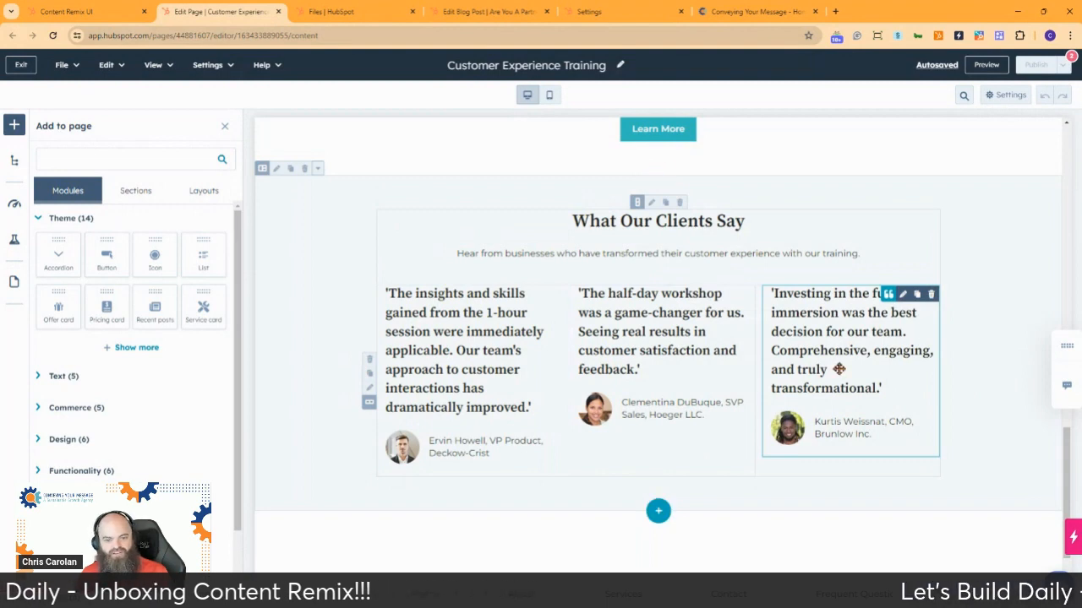
{"action": "scroll", "coordinate": [838, 369], "scroll_direction": "down", "scroll_amount": 2}
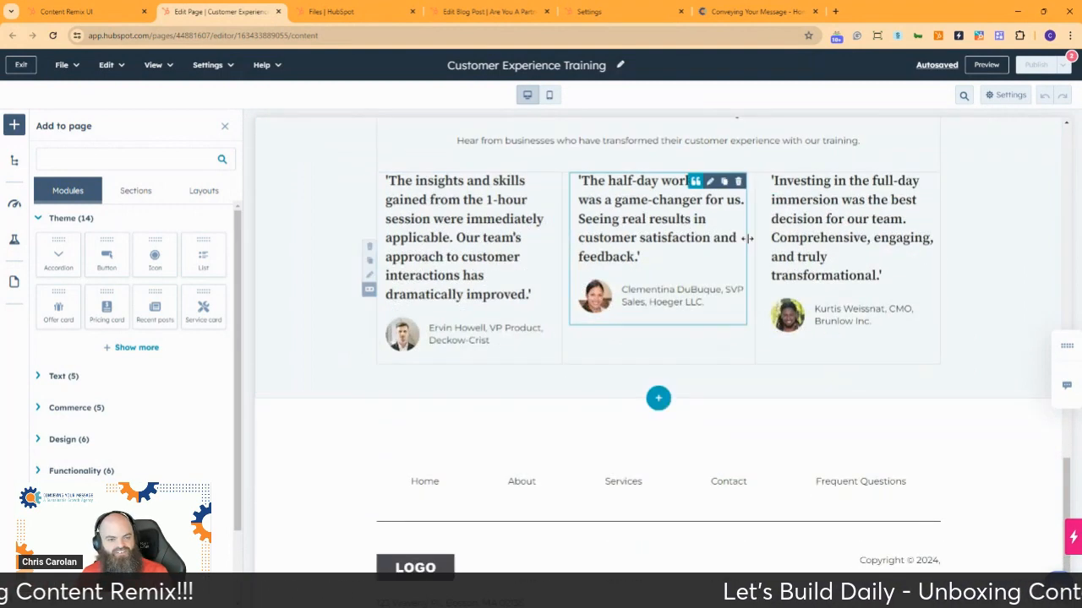
{"action": "scroll", "coordinate": [845, 245], "scroll_direction": "down", "scroll_amount": 1}
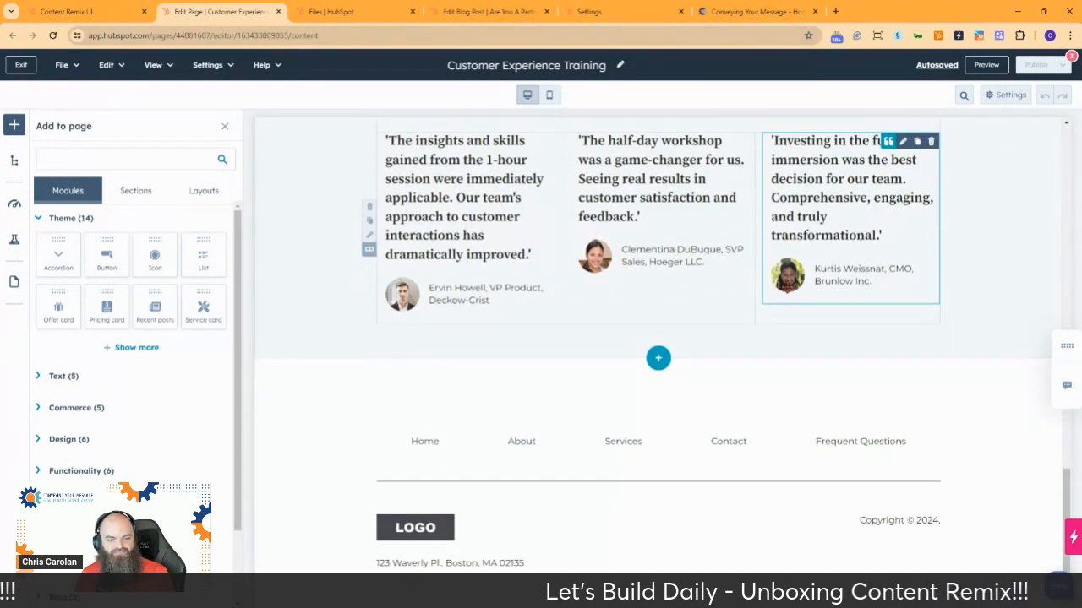
{"action": "scroll", "coordinate": [771, 288], "scroll_direction": "up", "scroll_amount": 15}
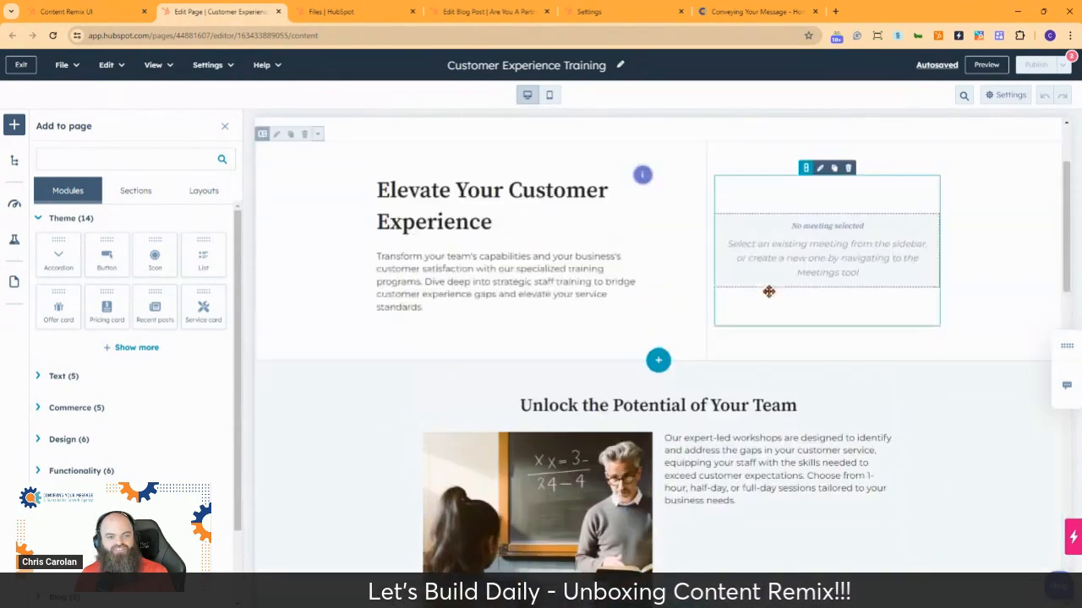
{"action": "scroll", "coordinate": [768, 292], "scroll_direction": "up", "scroll_amount": 2}
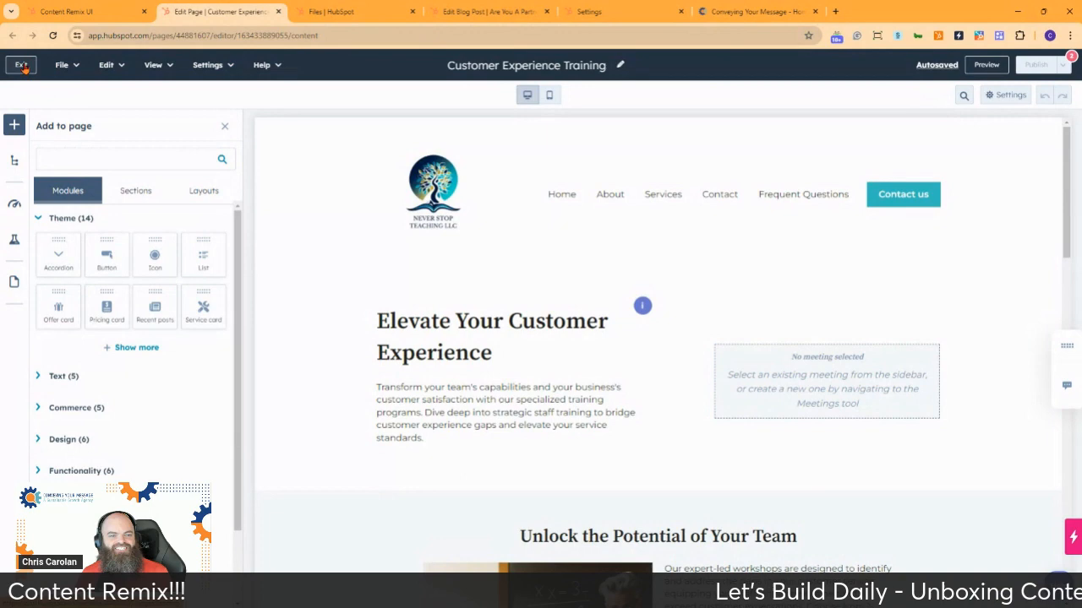
Return to the remix flow and review the landing page's generation attributes, from template and objective to image style.
{"action": "left_click", "coordinate": [78, 11]}
{"action": "scroll", "coordinate": [968, 334], "scroll_direction": "up", "scroll_amount": 5}
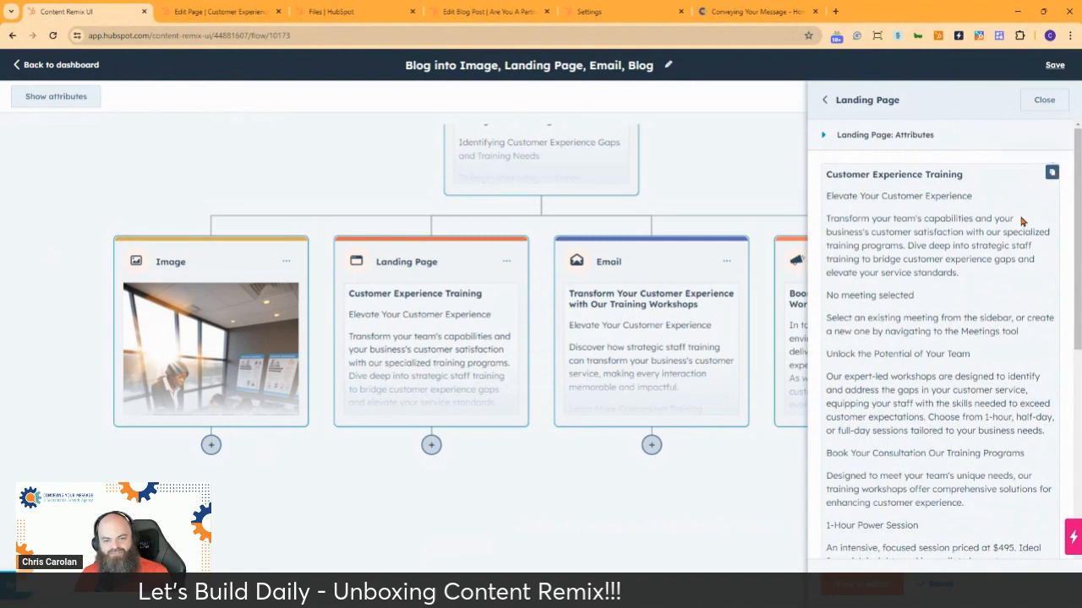
{"action": "left_click", "coordinate": [824, 137]}
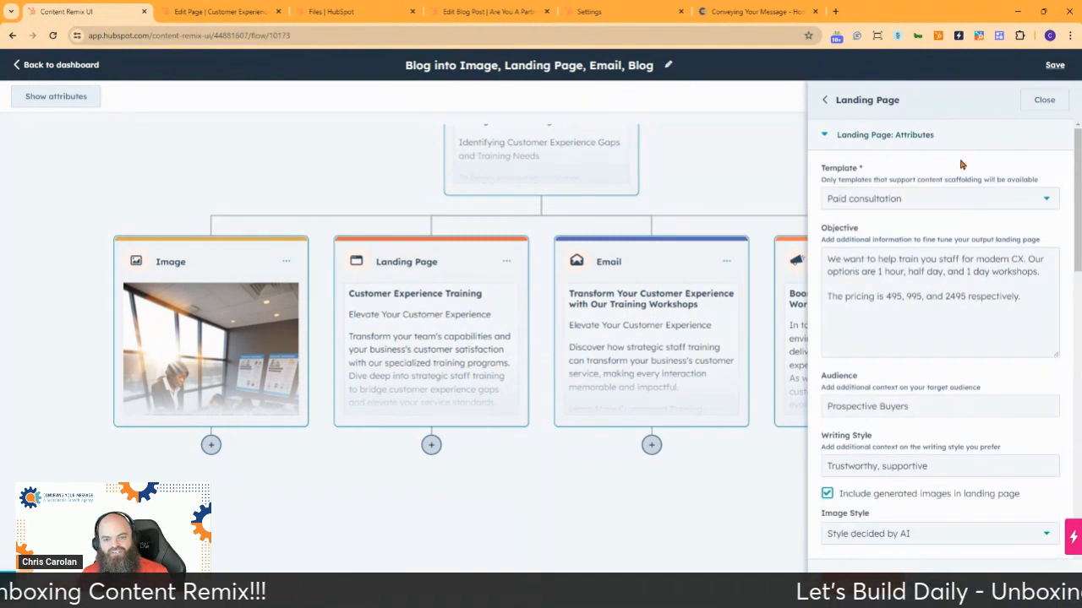
{"action": "scroll", "coordinate": [960, 216], "scroll_direction": "down", "scroll_amount": 4}
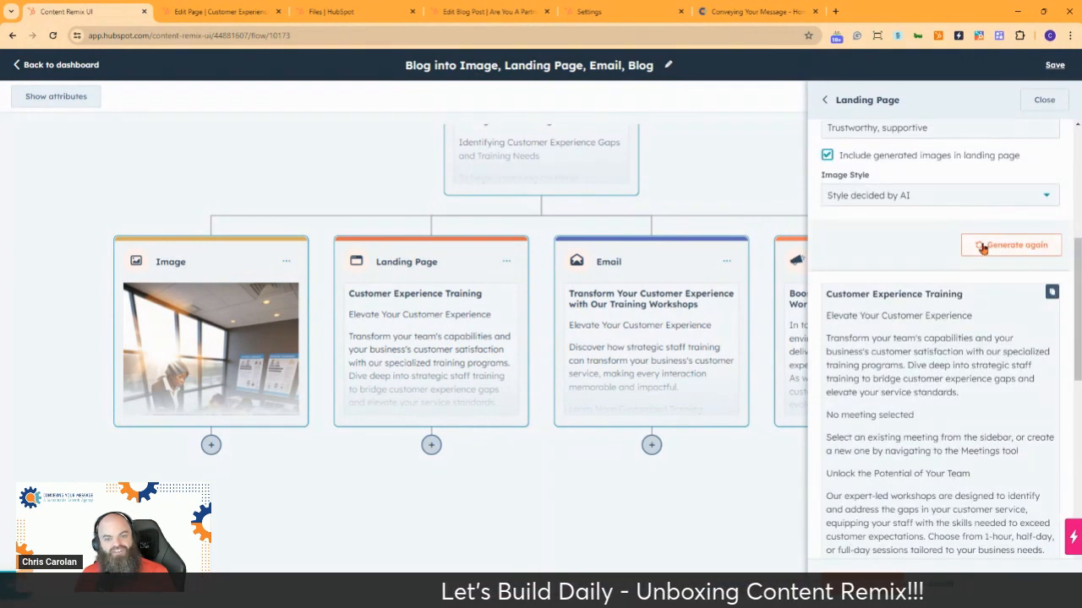
{"action": "scroll", "coordinate": [959, 450], "scroll_direction": "up", "scroll_amount": 4}
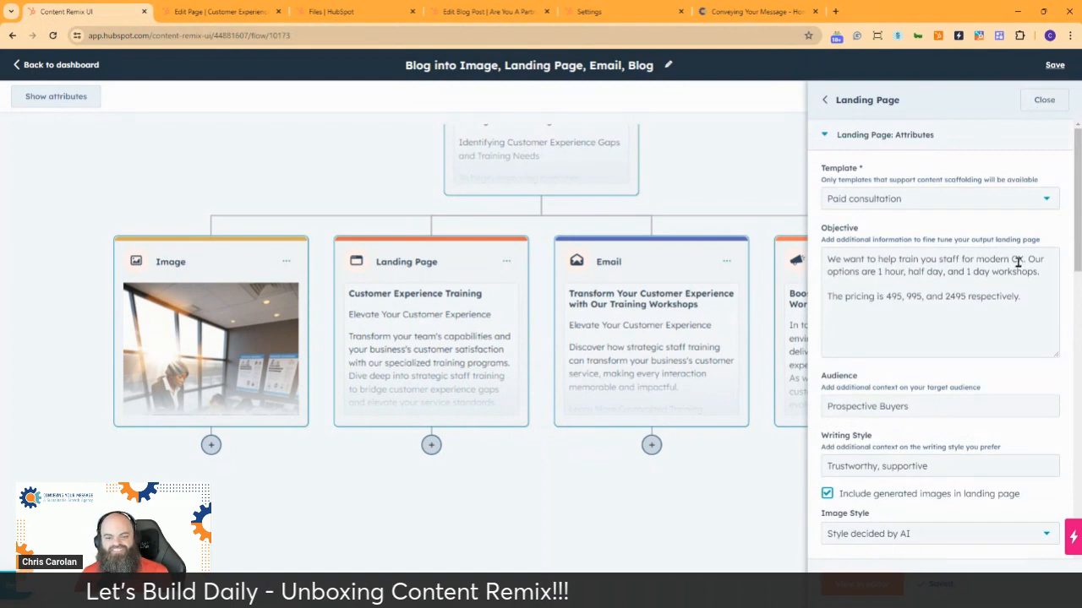
{"action": "left_click", "coordinate": [1041, 100]}
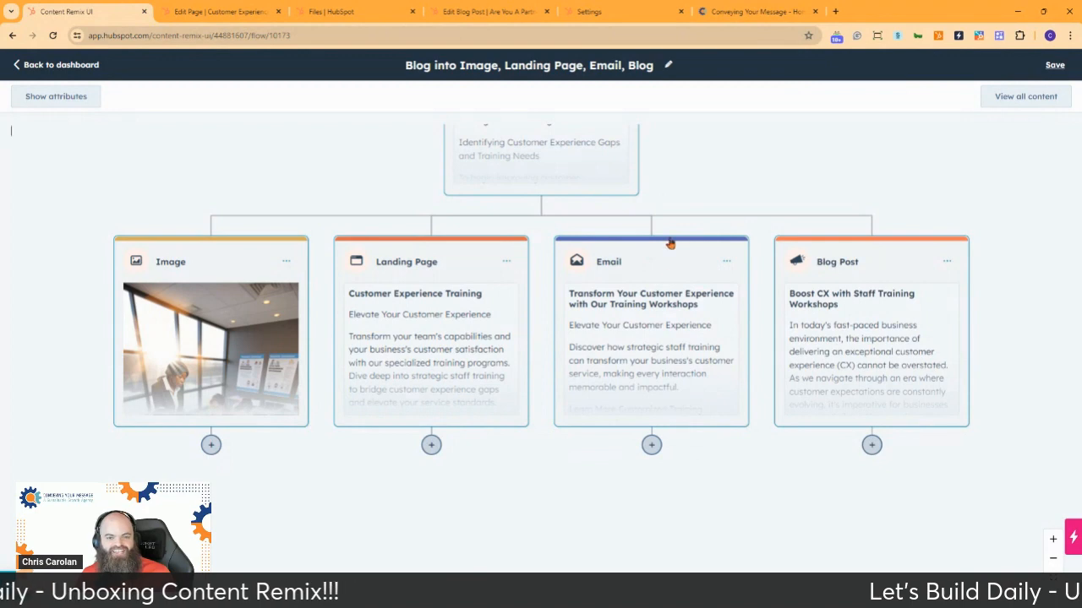
Open the generated email's draft in the email editor and review its layout, image placeholders and copy.
{"action": "left_click", "coordinate": [659, 389]}
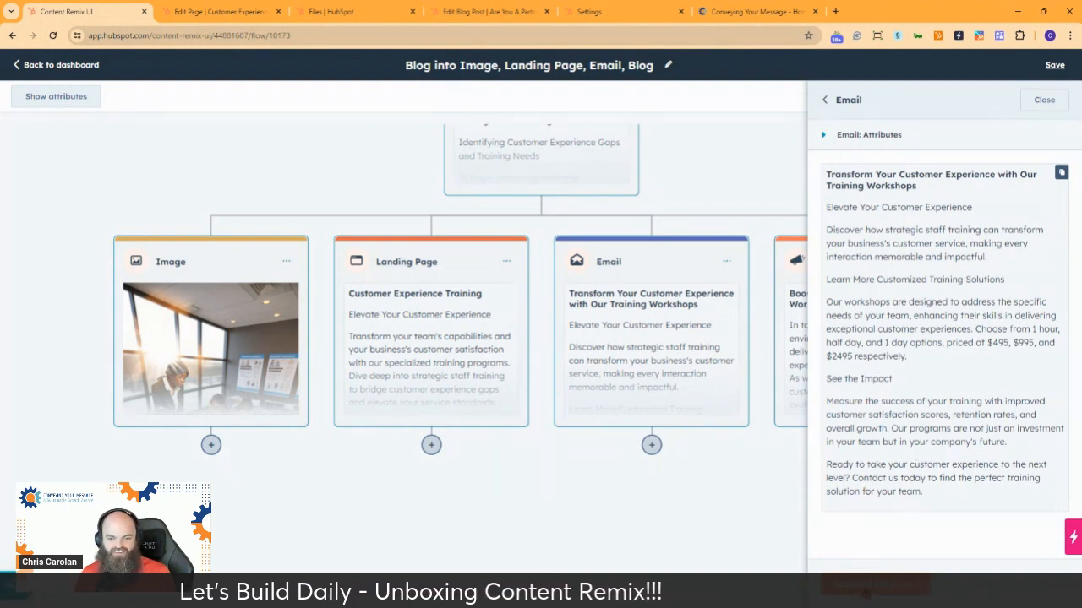
{"action": "left_click", "coordinate": [872, 585]}
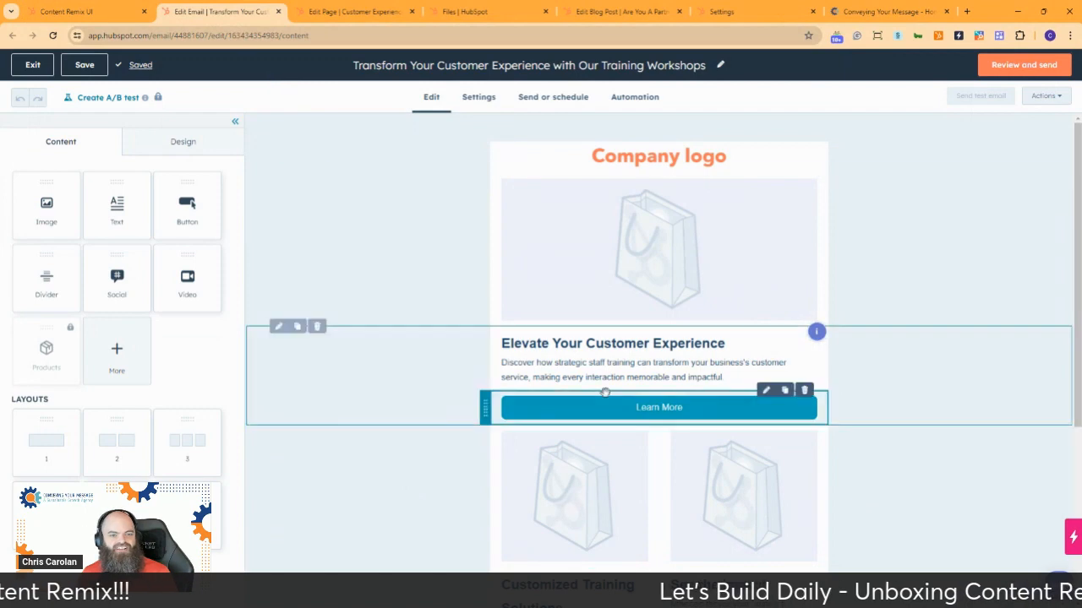
{"action": "scroll", "coordinate": [730, 338], "scroll_direction": "down", "scroll_amount": 2}
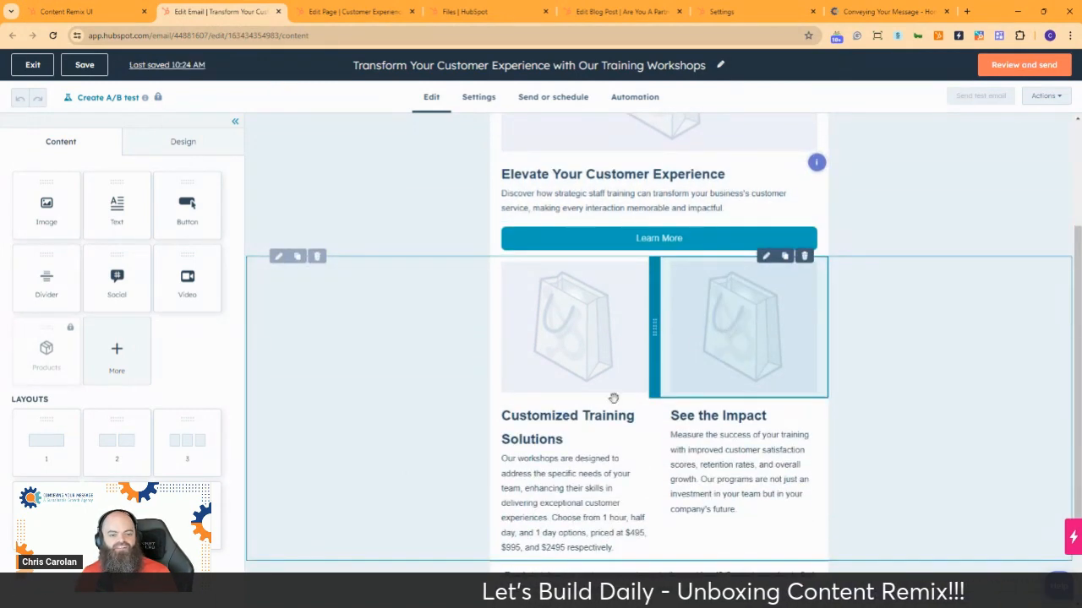
{"action": "scroll", "coordinate": [592, 413], "scroll_direction": "down", "scroll_amount": 1}
{"action": "scroll", "coordinate": [591, 413], "scroll_direction": "up", "scroll_amount": 3}
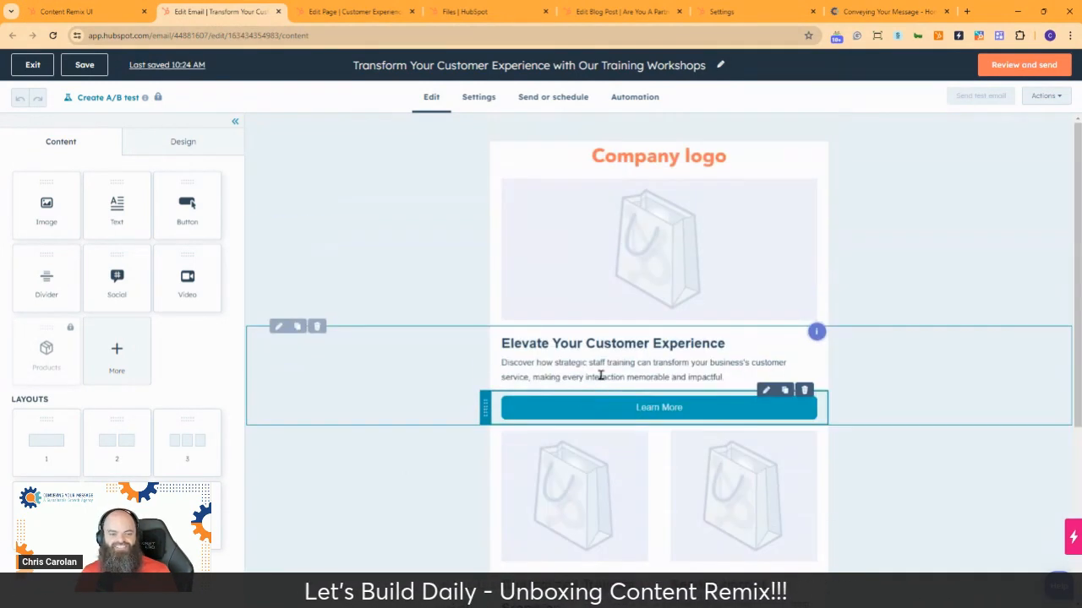
{"action": "scroll", "coordinate": [629, 280], "scroll_direction": "down", "scroll_amount": 3}
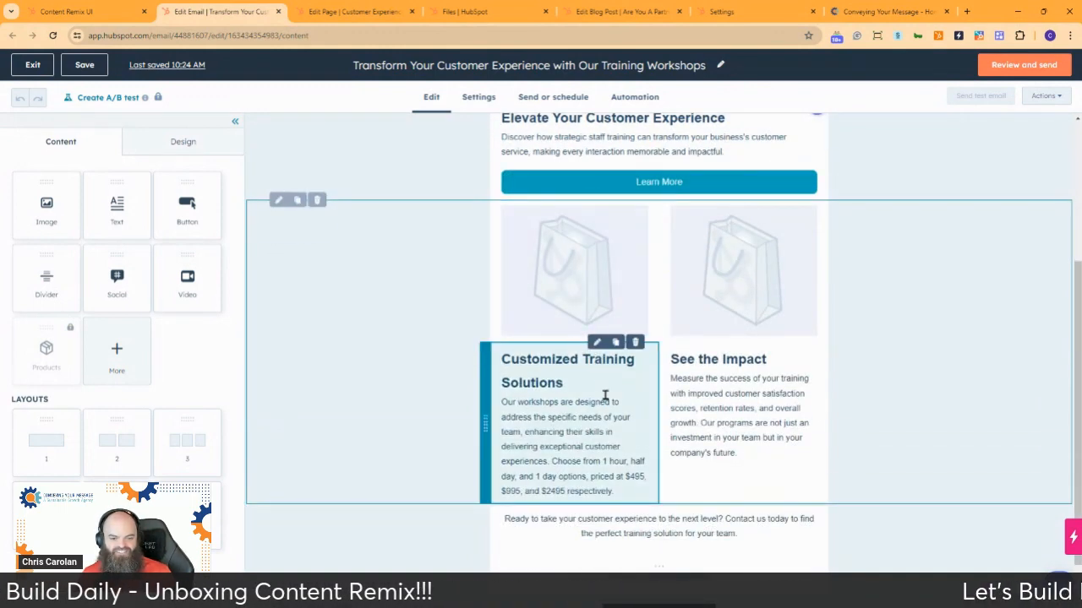
{"action": "scroll", "coordinate": [601, 396], "scroll_direction": "down", "scroll_amount": 1}
{"action": "scroll", "coordinate": [597, 395], "scroll_direction": "up", "scroll_amount": 2}
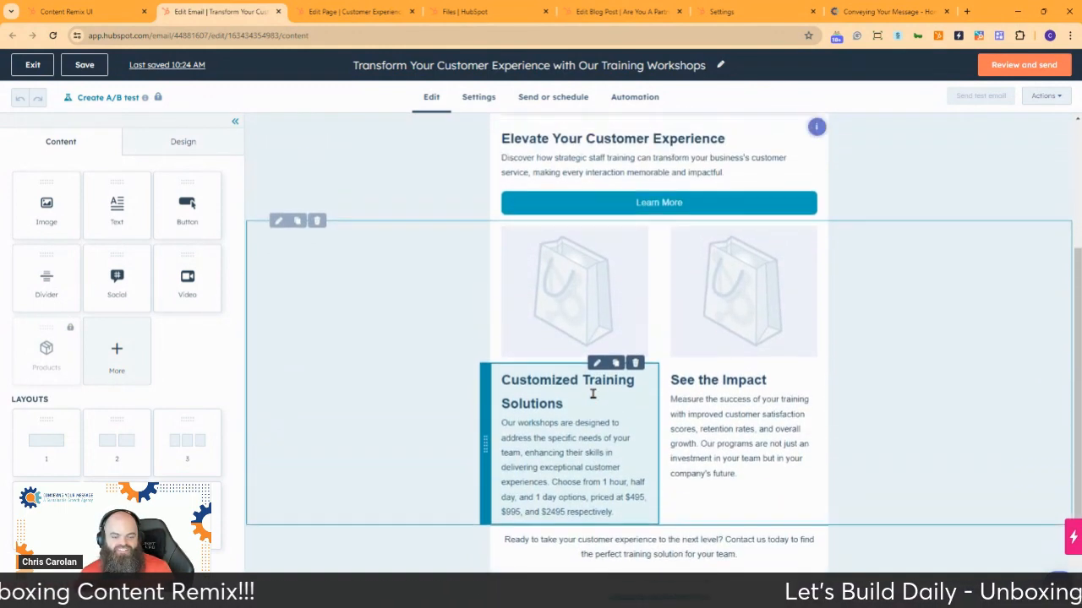
Return to the remix flow and review the email's generation attributes, from template and objective to image style.
{"action": "scroll", "coordinate": [638, 298], "scroll_direction": "up", "scroll_amount": 2}
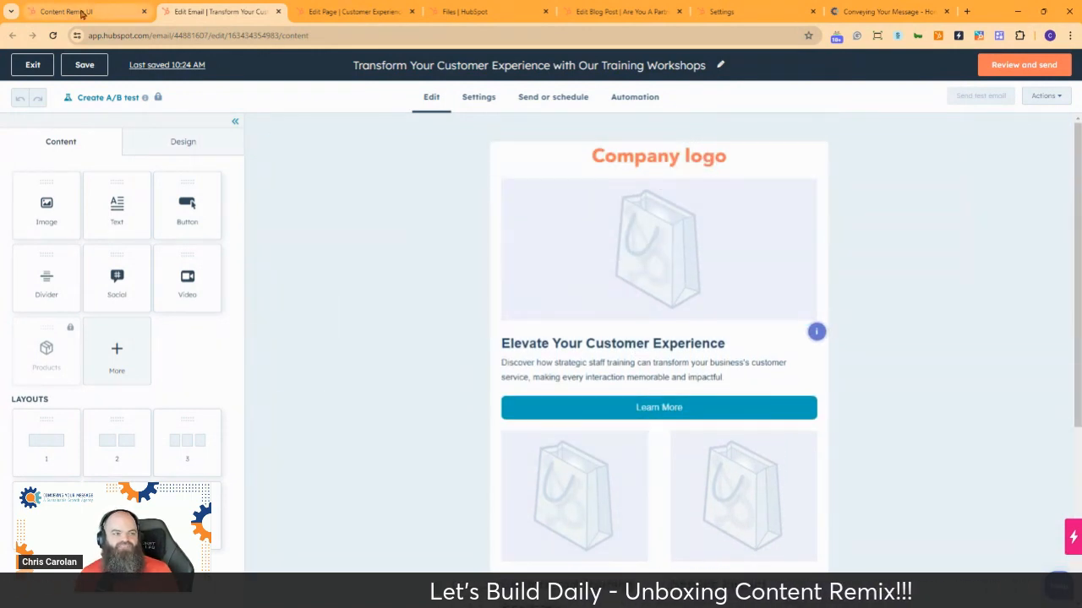
{"action": "left_click", "coordinate": [82, 14]}
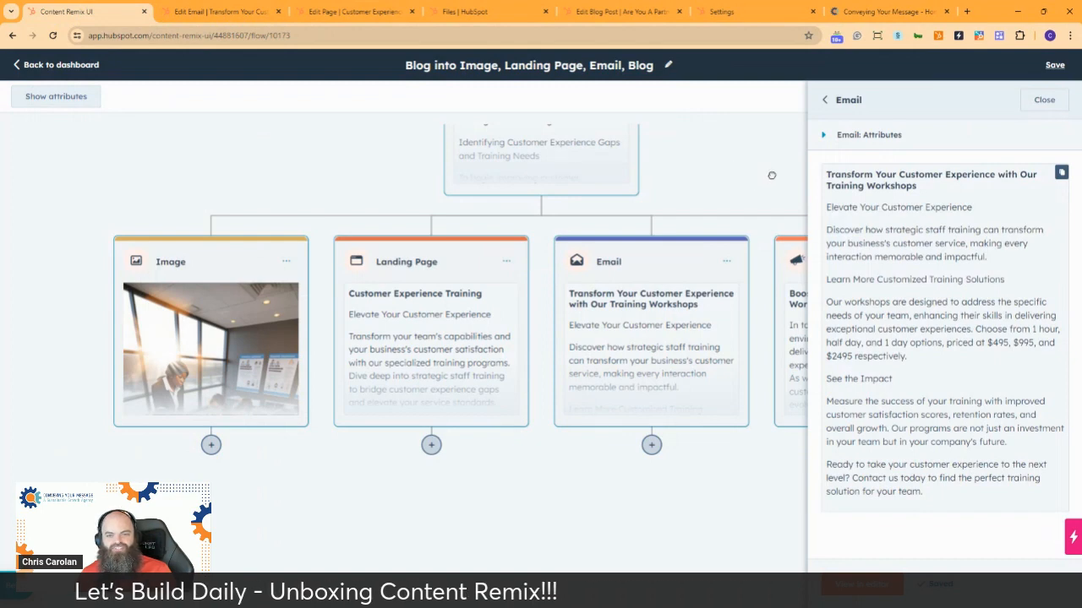
{"action": "left_click", "coordinate": [825, 136]}
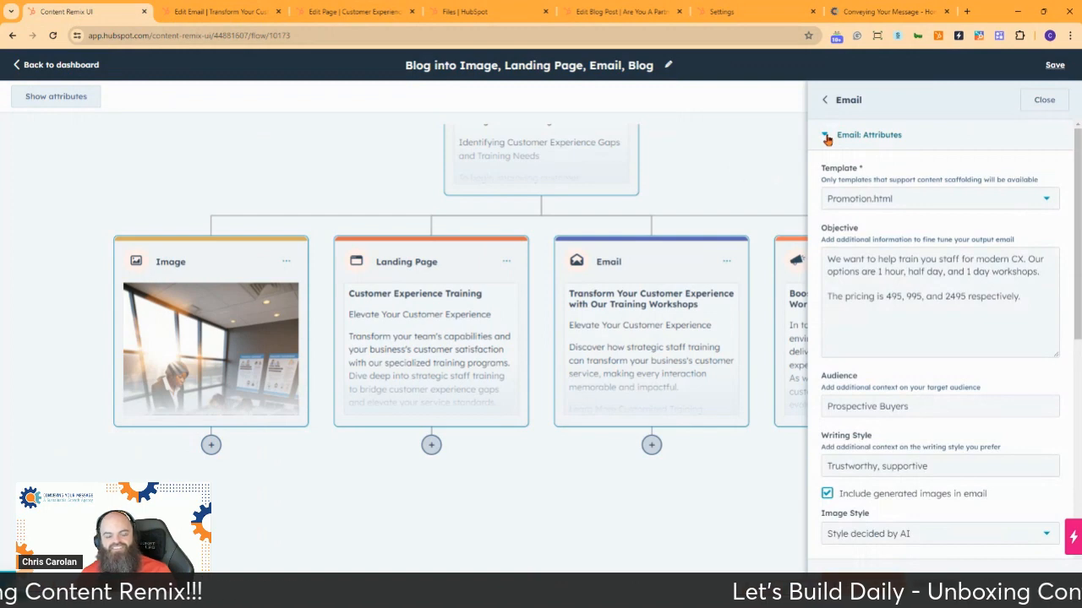
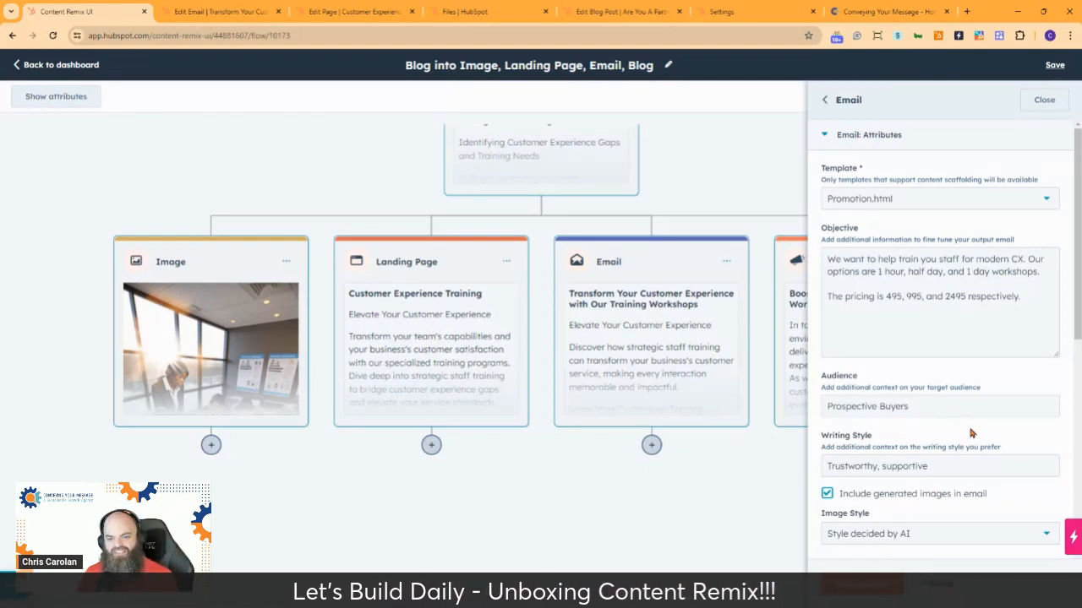
{"action": "scroll", "coordinate": [968, 428], "scroll_direction": "down", "scroll_amount": 5}
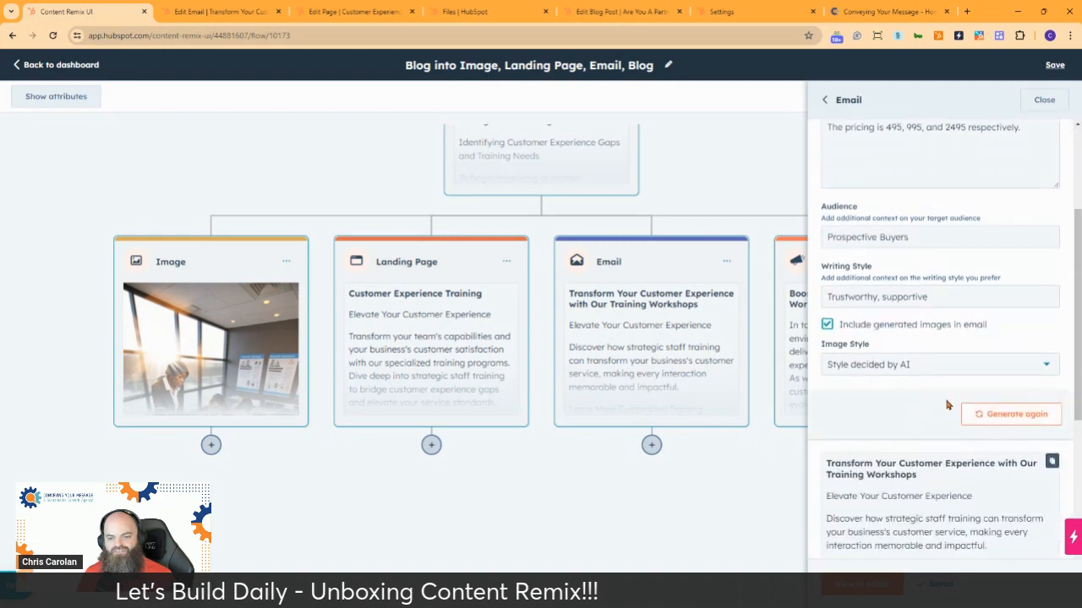
{"action": "scroll", "coordinate": [856, 409], "scroll_direction": "up", "scroll_amount": 5}
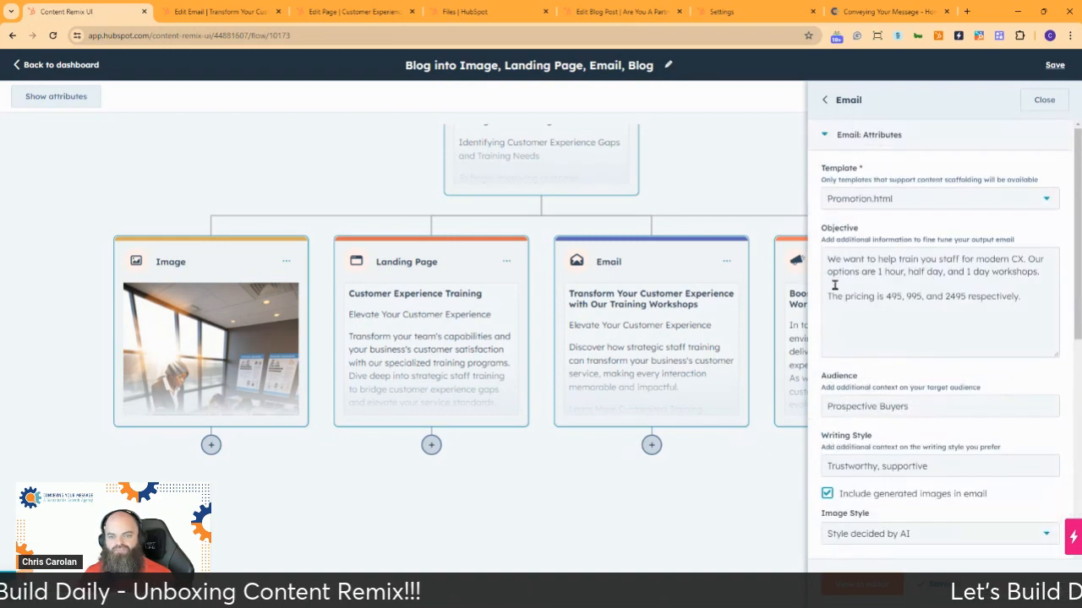
{"action": "left_click", "coordinate": [1044, 101]}
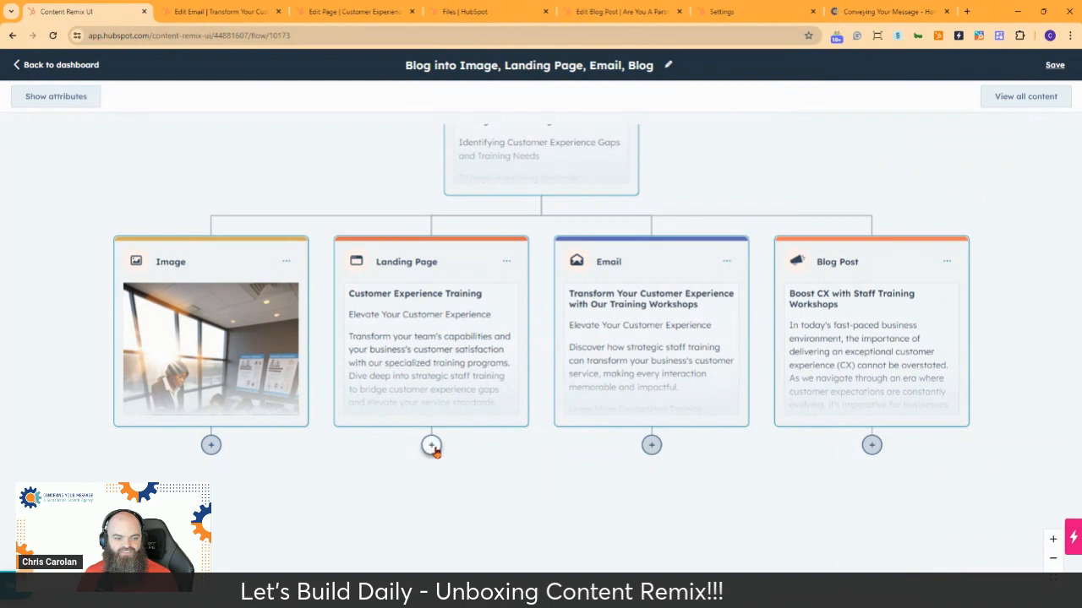
Look through the content types that can be generated from the landing page, without adding any.
{"action": "left_click", "coordinate": [431, 446]}
{"action": "scroll", "coordinate": [166, 194], "scroll_direction": "down", "scroll_amount": 1}
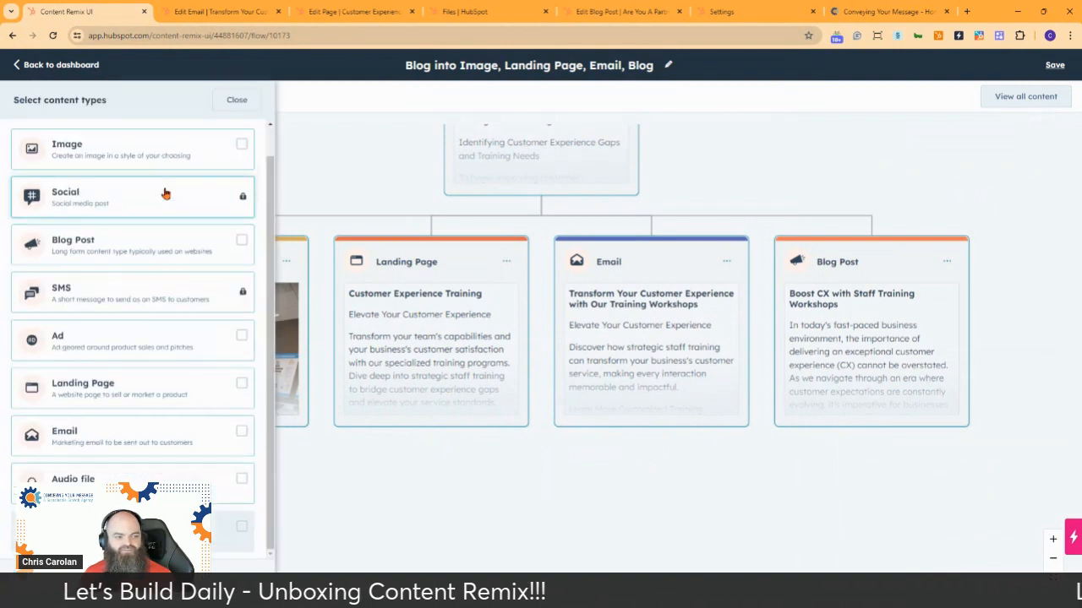
{"action": "scroll", "coordinate": [161, 423], "scroll_direction": "up", "scroll_amount": 1}
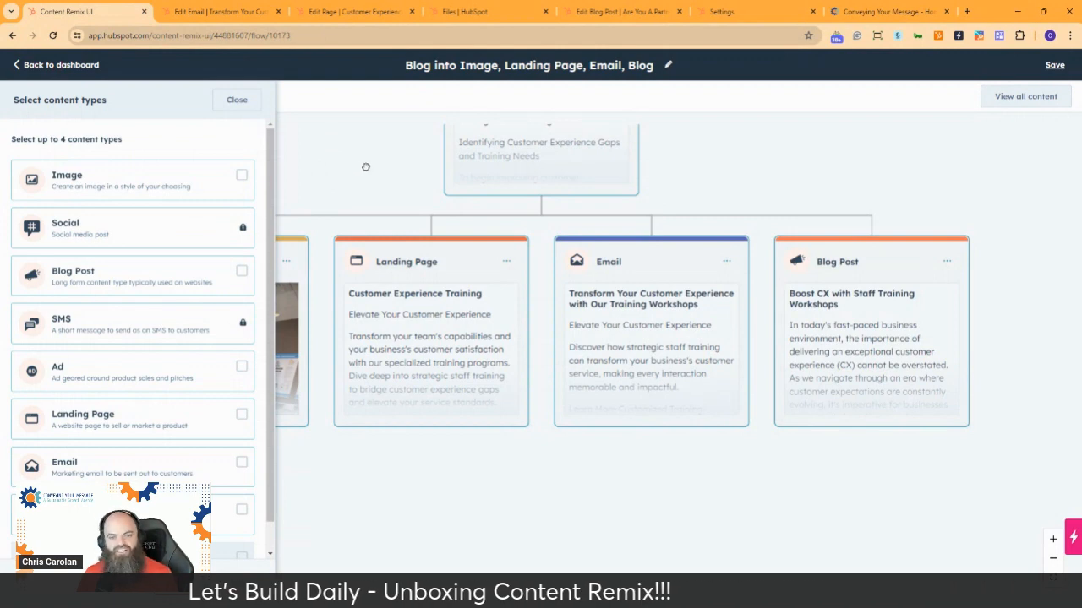
{"action": "left_click", "coordinate": [234, 102]}
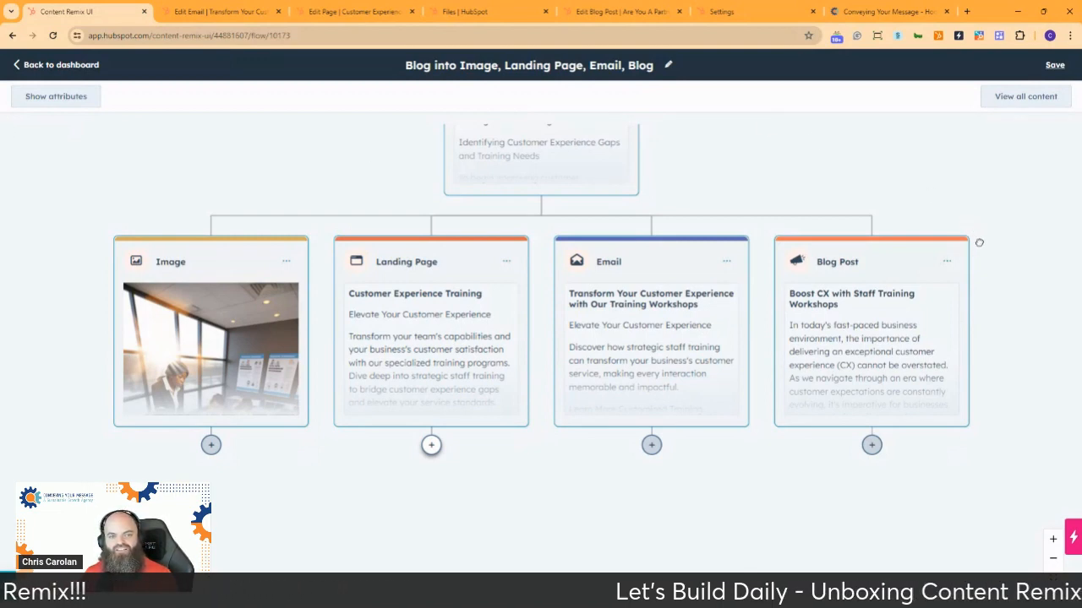
List all content in the flow and read through the starting blog post's text.
{"action": "scroll", "coordinate": [979, 245], "scroll_direction": "up", "scroll_amount": 2}
{"action": "scroll", "coordinate": [979, 243], "scroll_direction": "down", "scroll_amount": 1}
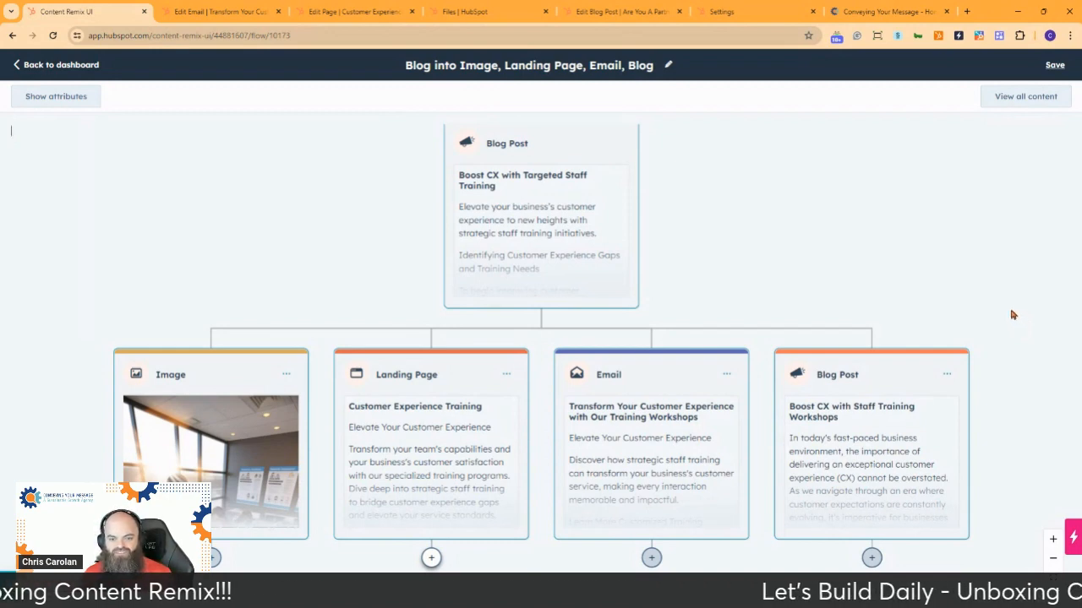
{"action": "left_click", "coordinate": [1032, 101]}
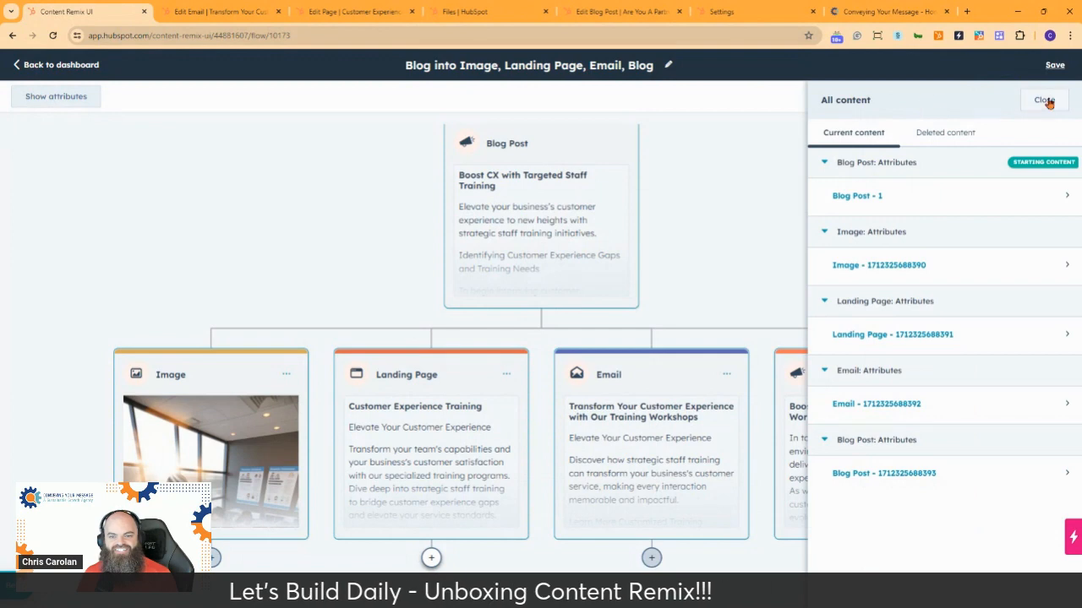
{"action": "left_click", "coordinate": [1046, 102]}
{"action": "left_click", "coordinate": [1008, 94]}
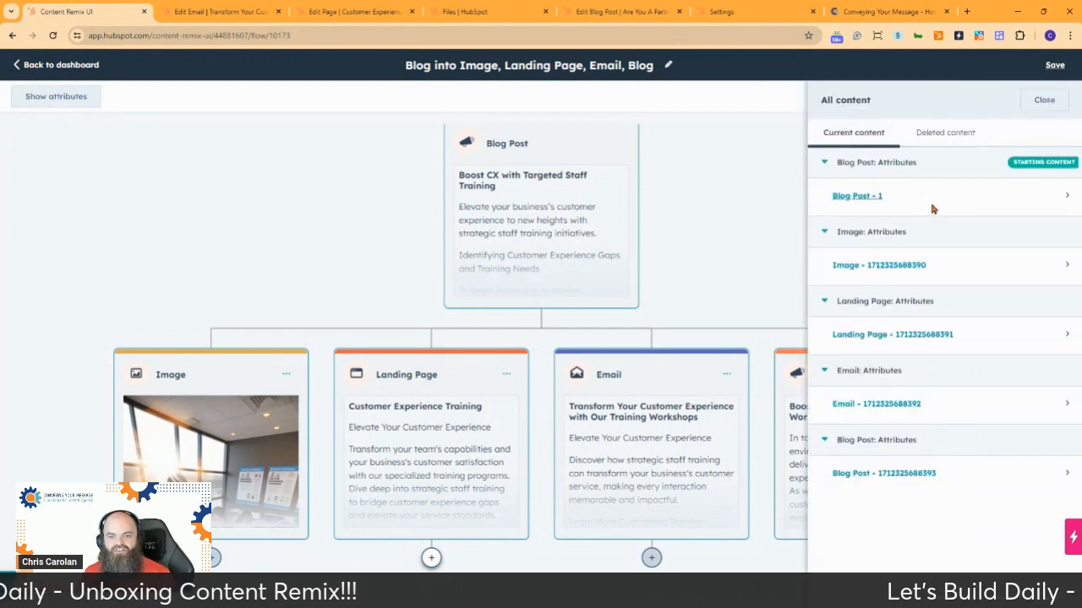
{"action": "left_click", "coordinate": [1065, 199]}
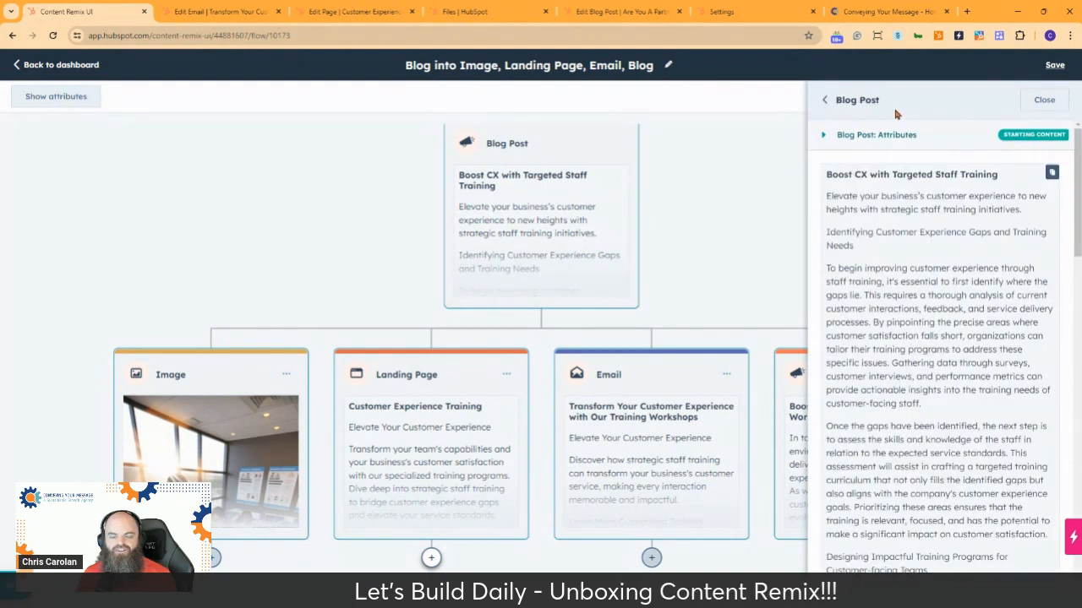
{"action": "scroll", "coordinate": [906, 338], "scroll_direction": "down", "scroll_amount": 15}
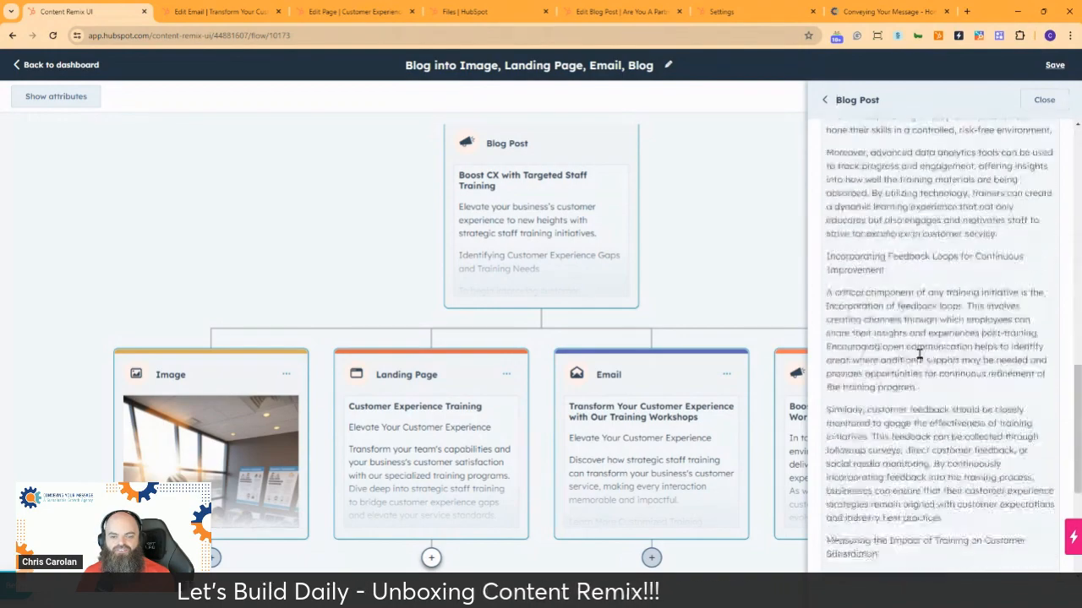
{"action": "scroll", "coordinate": [903, 328], "scroll_direction": "up", "scroll_amount": 15}
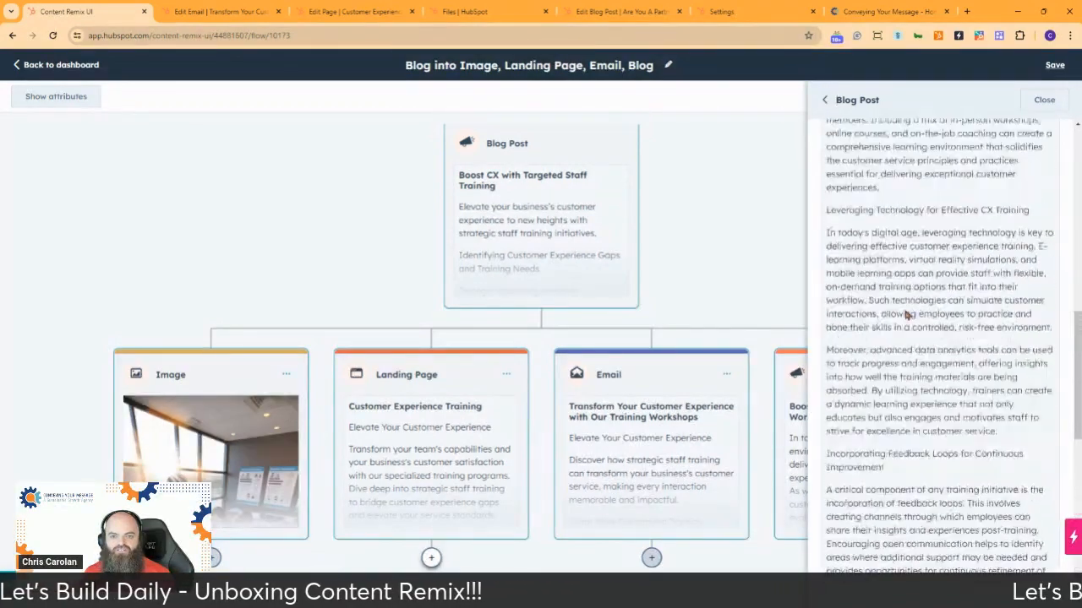
{"action": "left_click", "coordinate": [826, 102]}
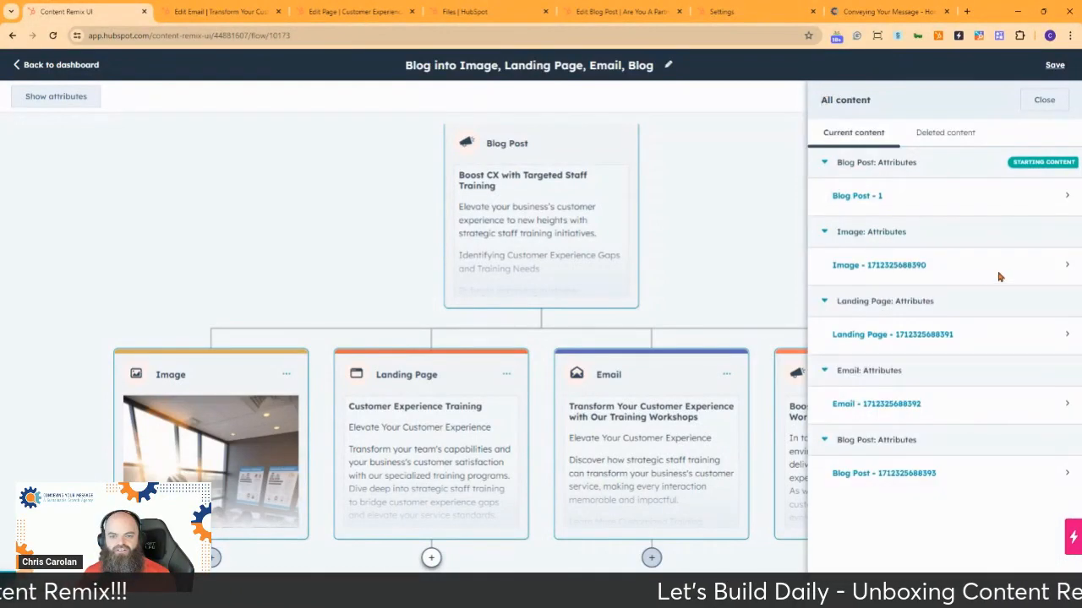
View the generated image and the landing page's copy from the list of all content.
{"action": "left_click", "coordinate": [1065, 267]}
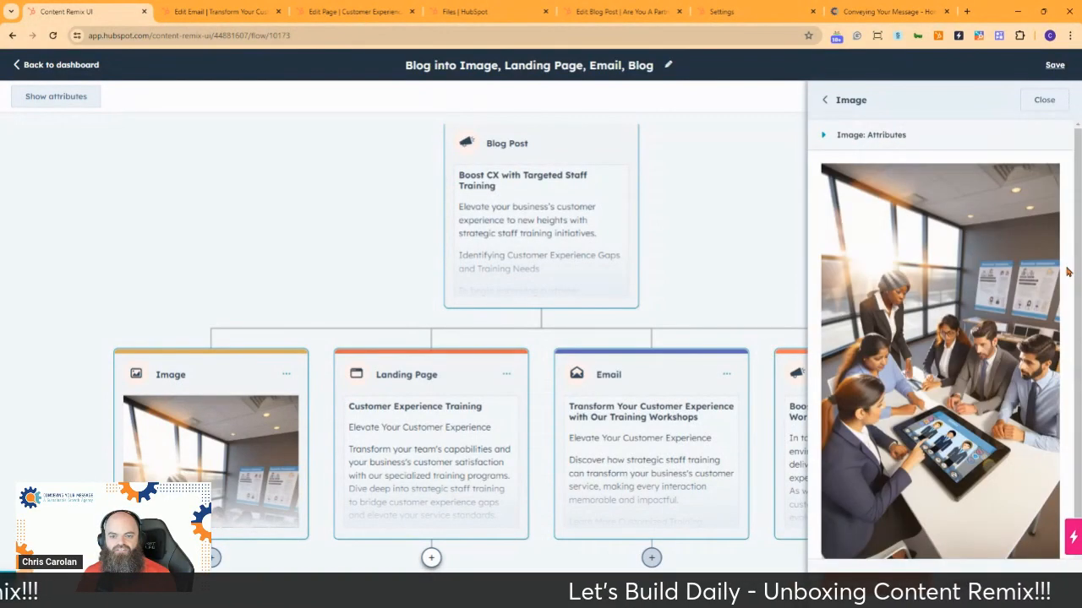
{"action": "left_click", "coordinate": [824, 101]}
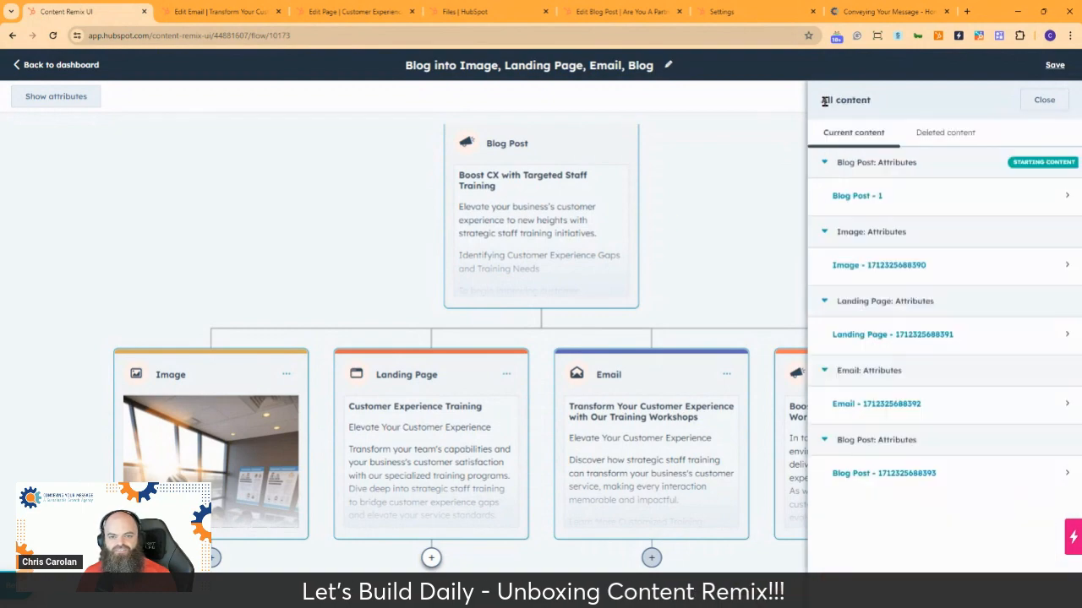
{"action": "left_click", "coordinate": [1045, 340]}
{"action": "scroll", "coordinate": [907, 294], "scroll_direction": "down", "scroll_amount": 5}
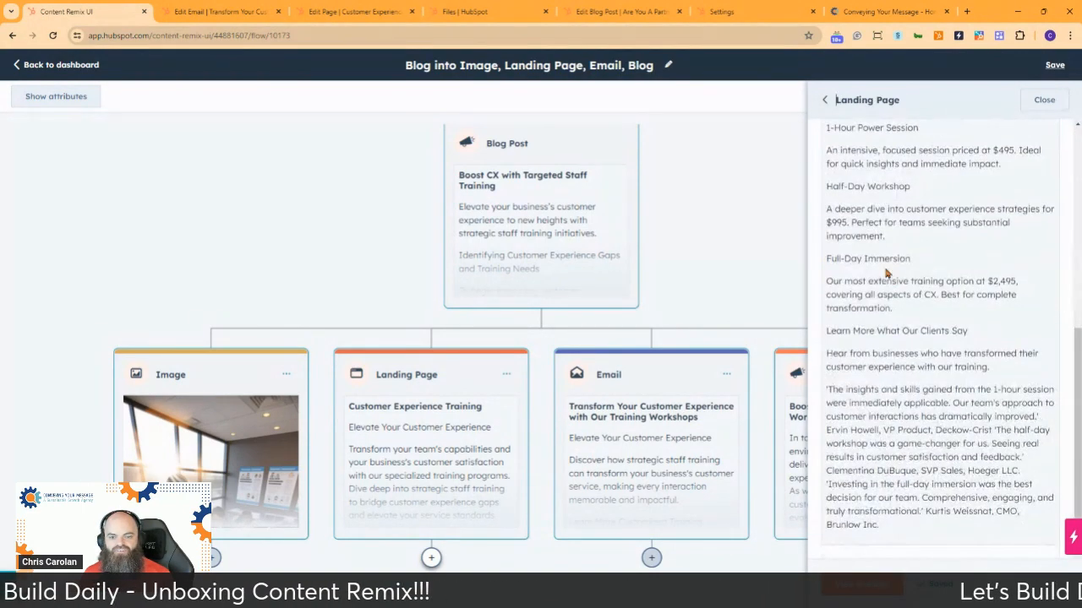
{"action": "left_click", "coordinate": [825, 100]}
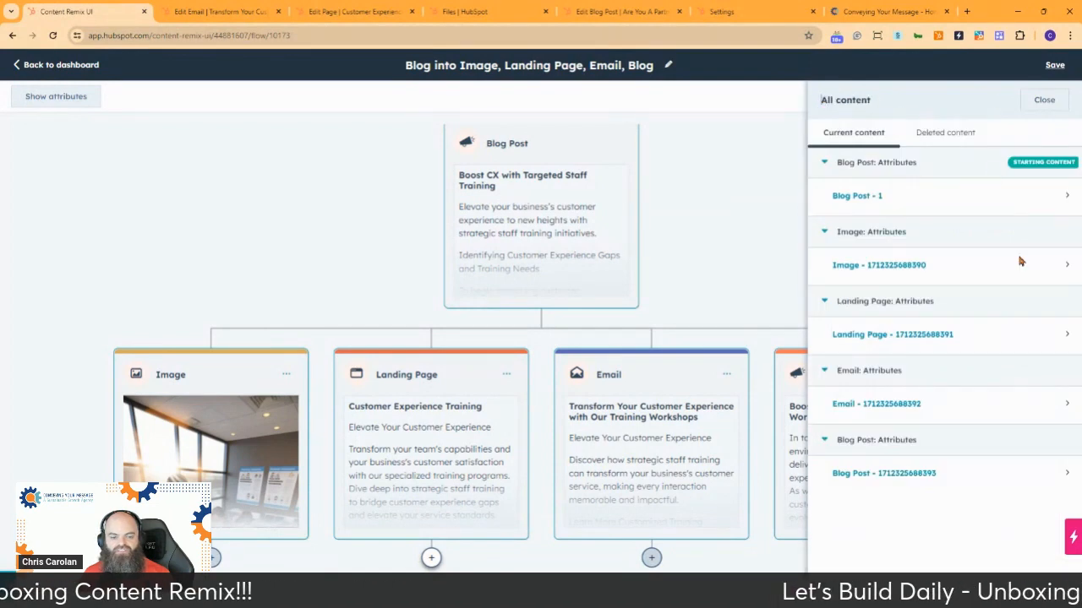
Check the flow's deleted content, go back to the current content and close the list.
{"action": "left_click", "coordinate": [954, 135]}
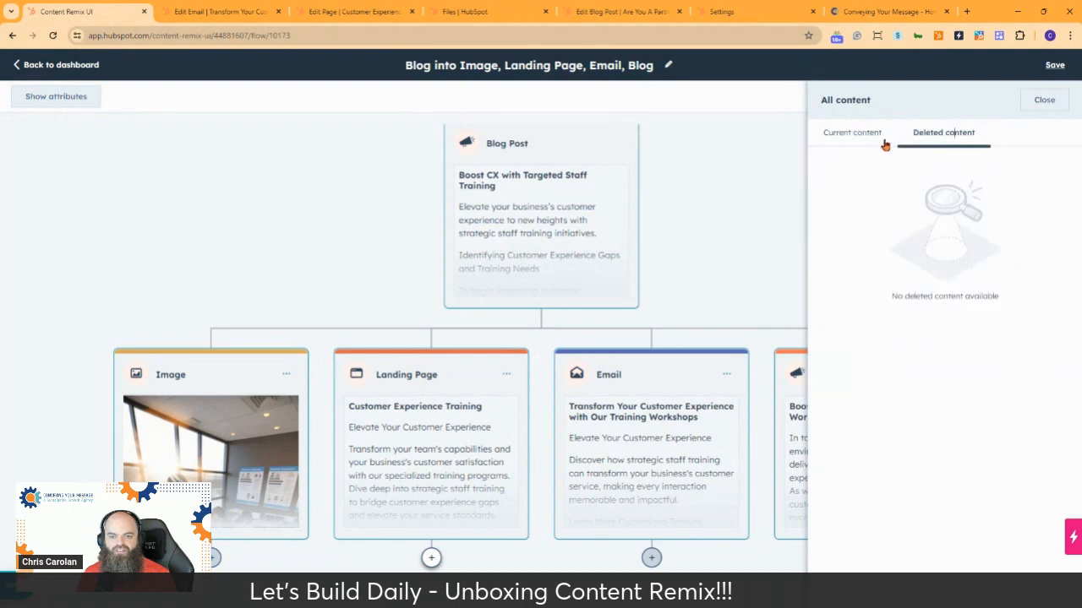
{"action": "left_click", "coordinate": [854, 133]}
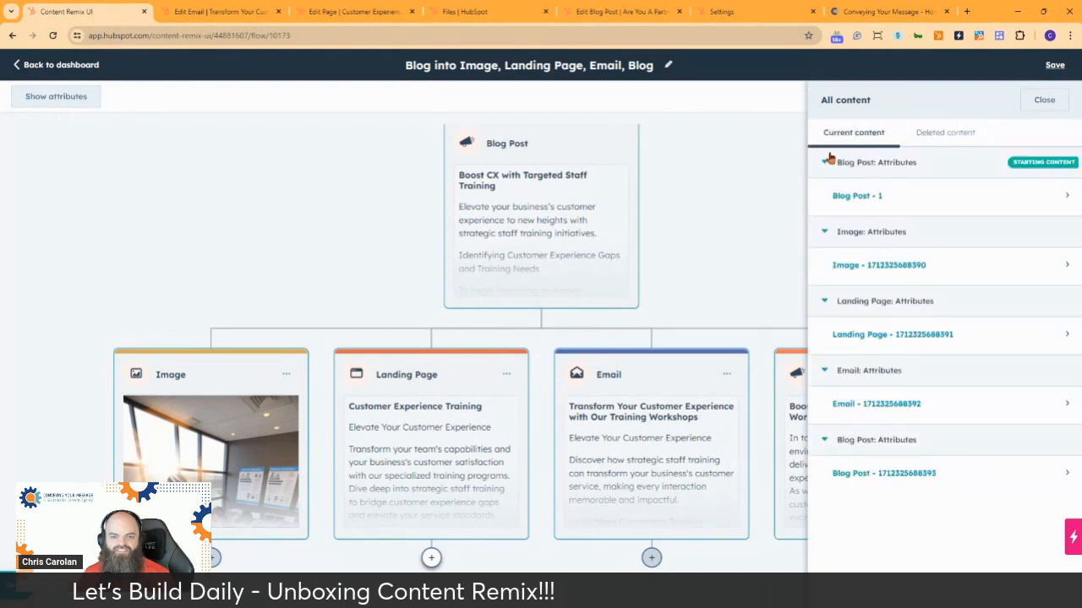
{"action": "left_click", "coordinate": [1044, 103]}
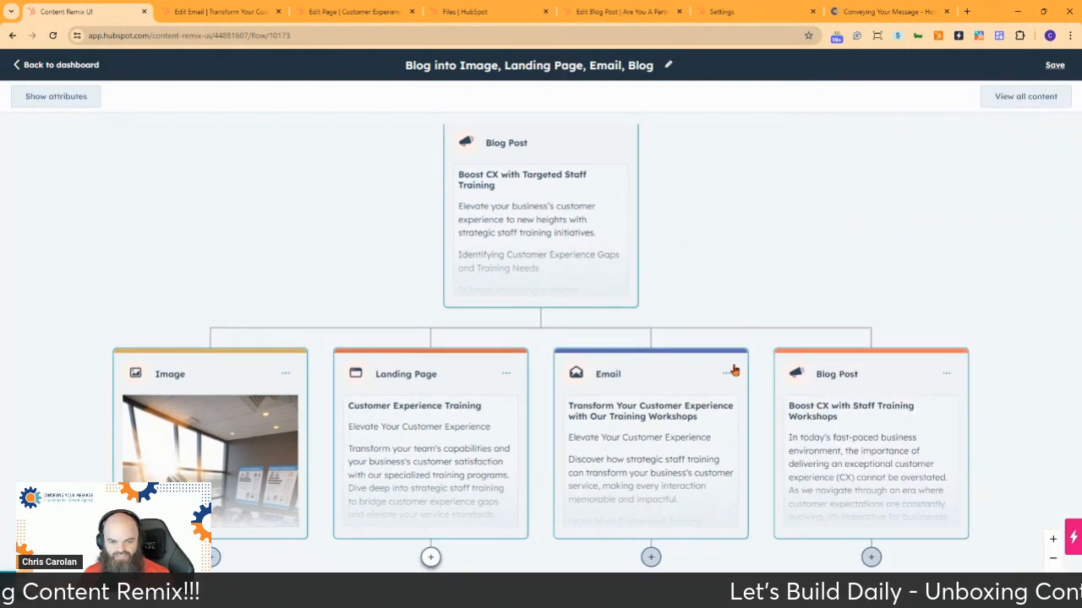
Open the email's generation attributes and view the available image styles, keeping the style decided by AI.
{"action": "left_click", "coordinate": [680, 442]}
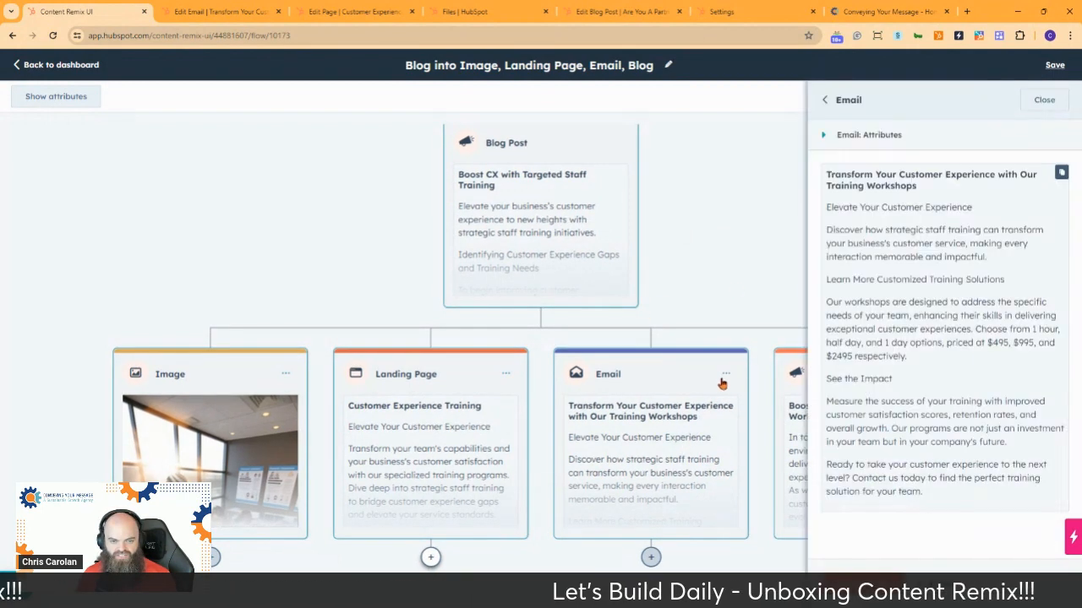
{"action": "left_click", "coordinate": [826, 137]}
{"action": "scroll", "coordinate": [900, 223], "scroll_direction": "down", "scroll_amount": 5}
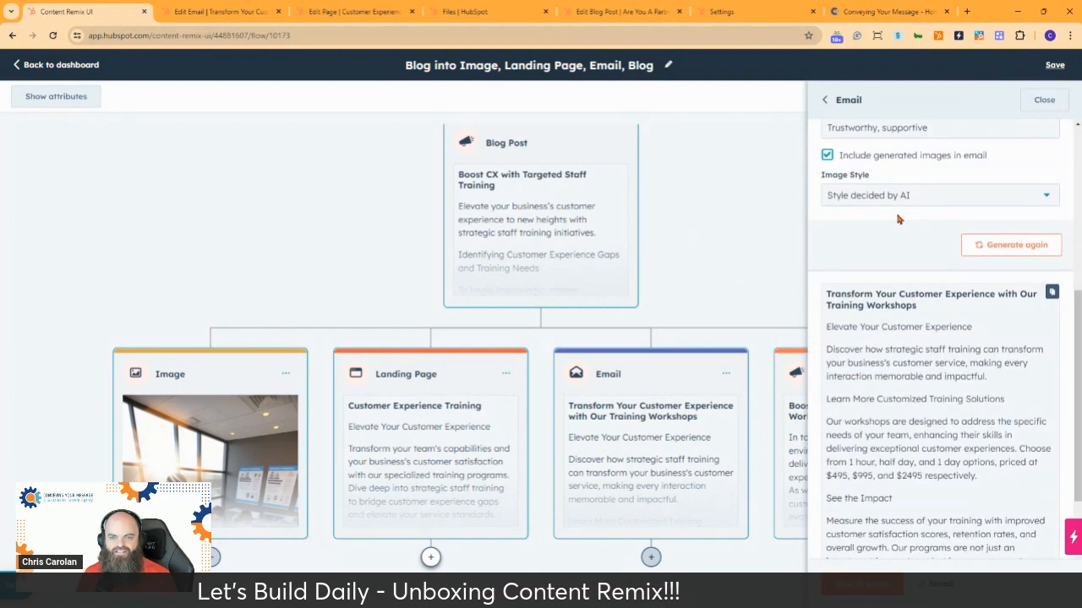
{"action": "left_click", "coordinate": [921, 195]}
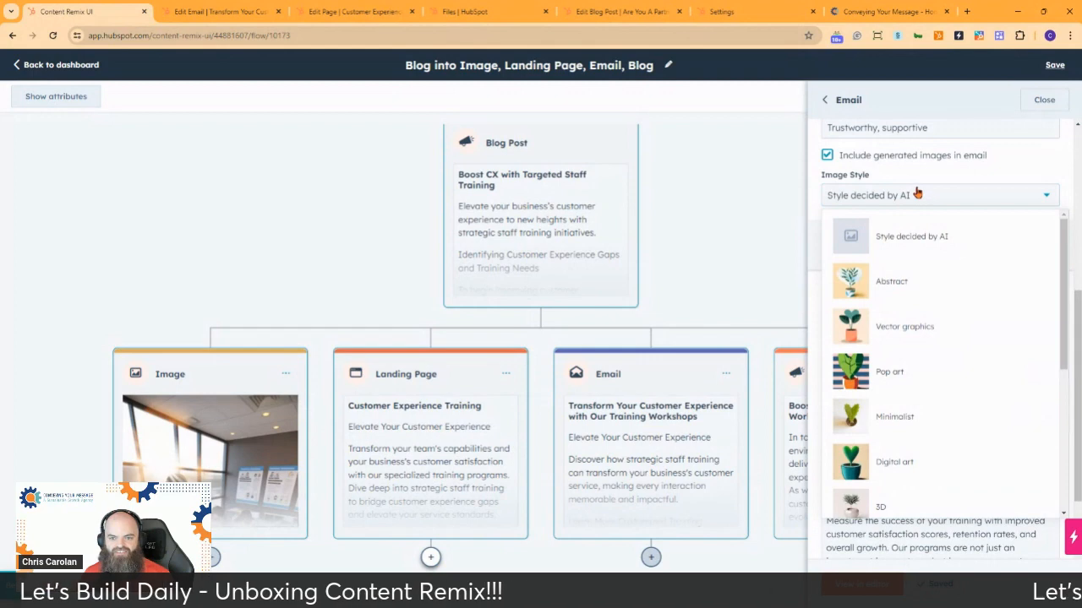
{"action": "left_click", "coordinate": [922, 201]}
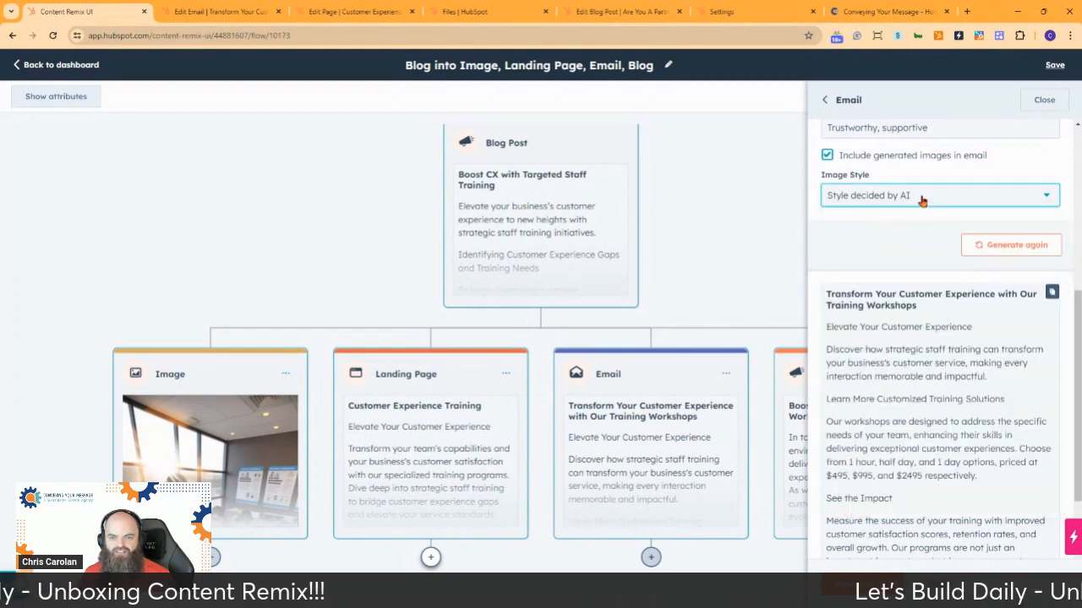
Exclude generated images from the email and generate it again.
{"action": "scroll", "coordinate": [924, 173], "scroll_direction": "up", "scroll_amount": 2}
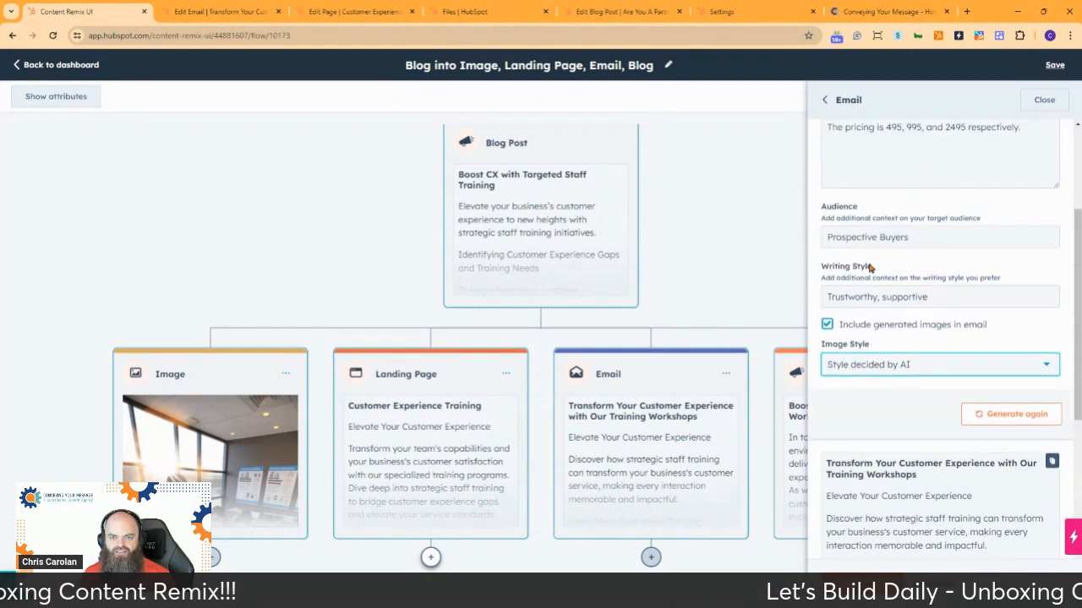
{"action": "left_click", "coordinate": [827, 326]}
{"action": "scroll", "coordinate": [971, 312], "scroll_direction": "down", "scroll_amount": 2}
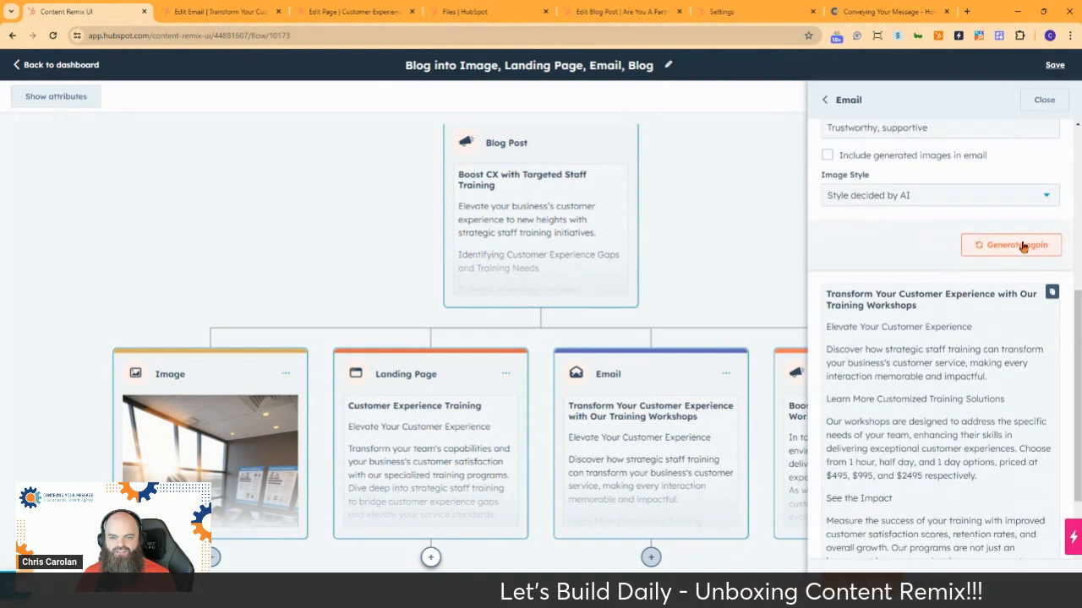
{"action": "left_click", "coordinate": [1022, 245]}
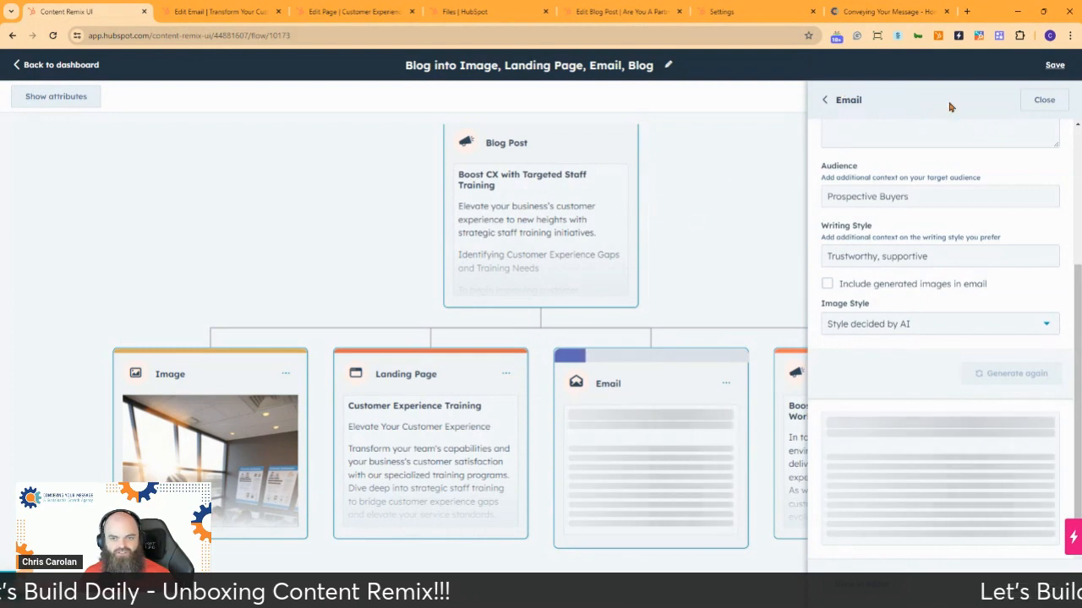
Compare the deleted and current content lists during the email's regeneration, and recheck the deleted content once it is done.
{"action": "left_click", "coordinate": [828, 99]}
{"action": "left_click", "coordinate": [943, 134]}
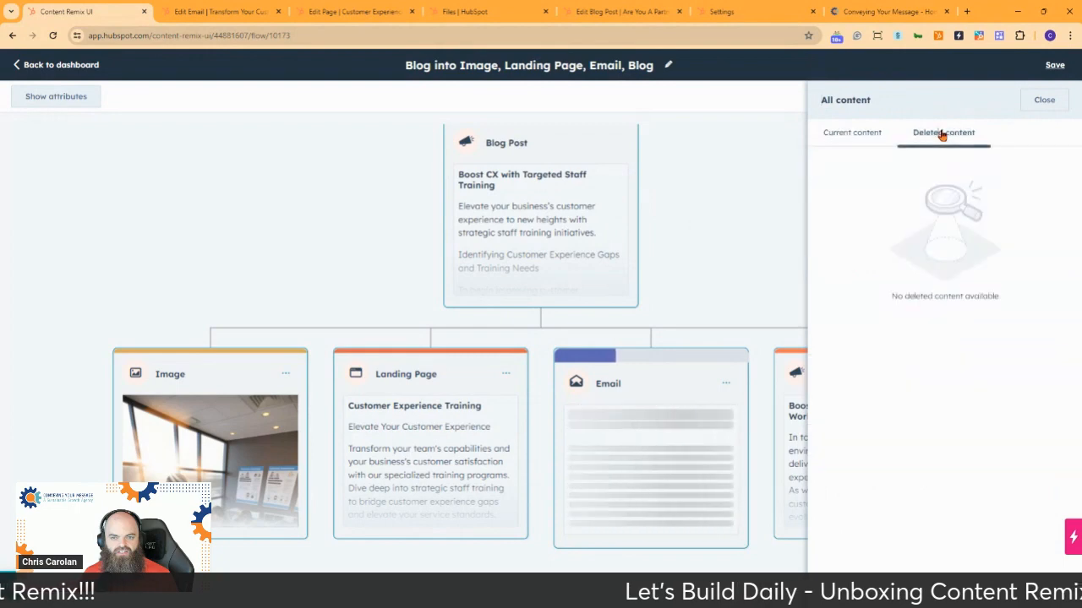
{"action": "left_click", "coordinate": [852, 134]}
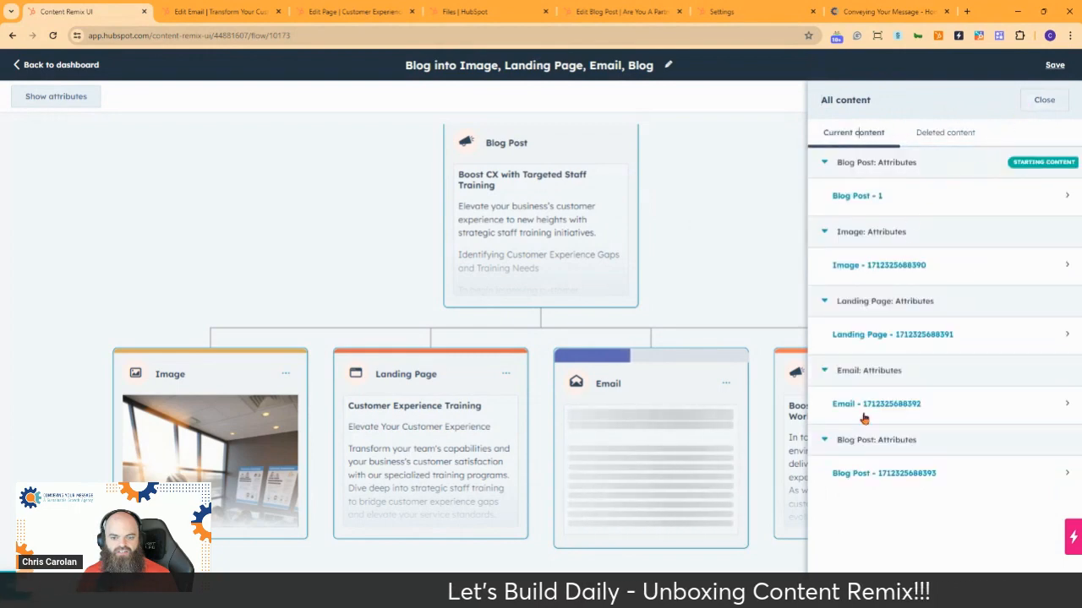
{"action": "left_click", "coordinate": [1044, 100]}
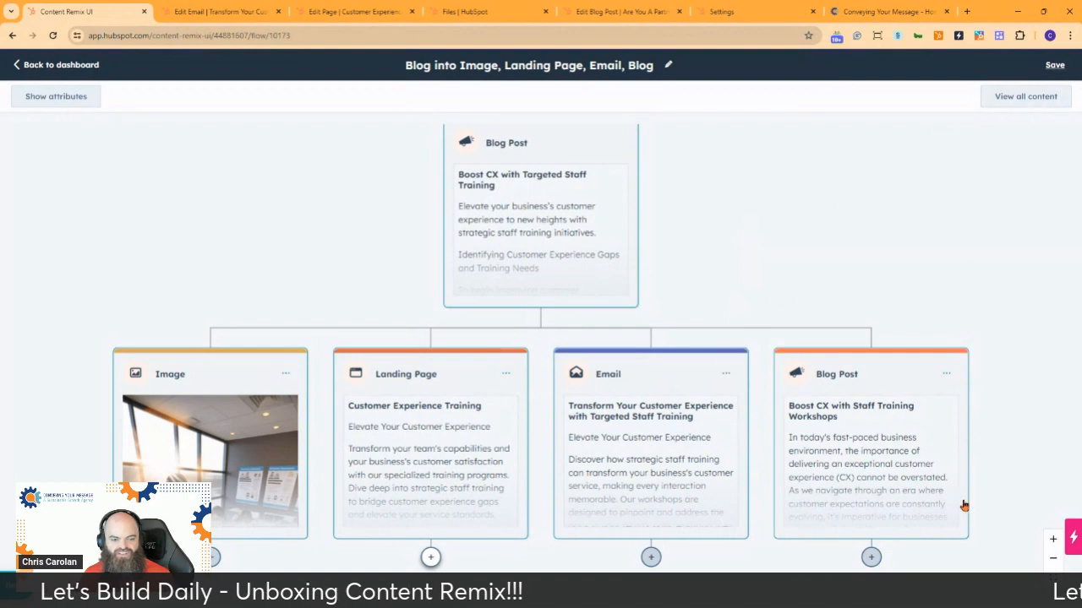
{"action": "left_click", "coordinate": [1025, 98]}
{"action": "left_click", "coordinate": [938, 134]}
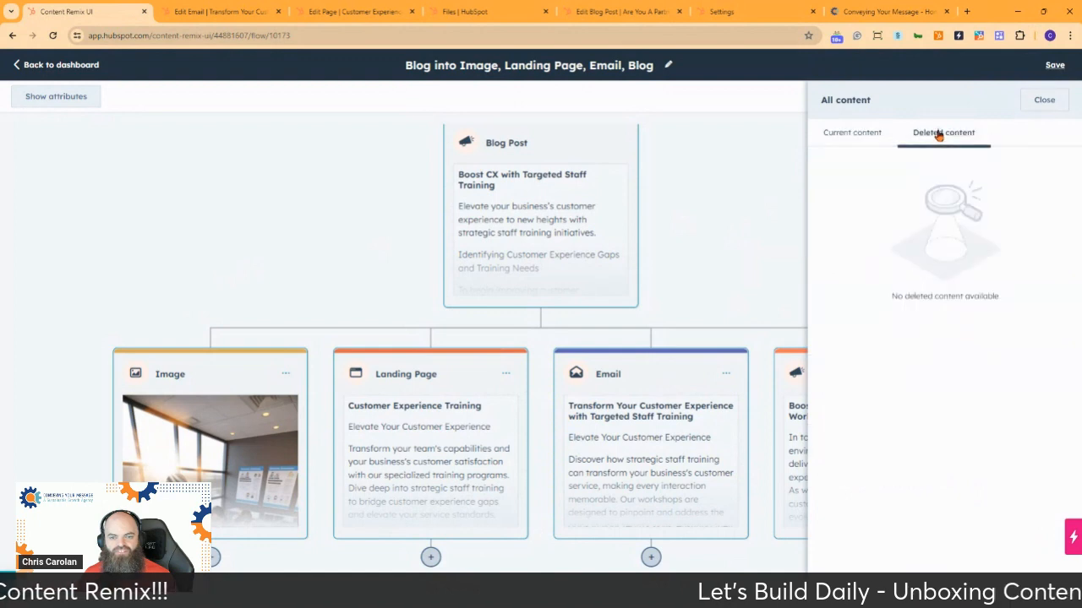
Open the email's text from the current content list, review it and close the list.
{"action": "left_click", "coordinate": [845, 135]}
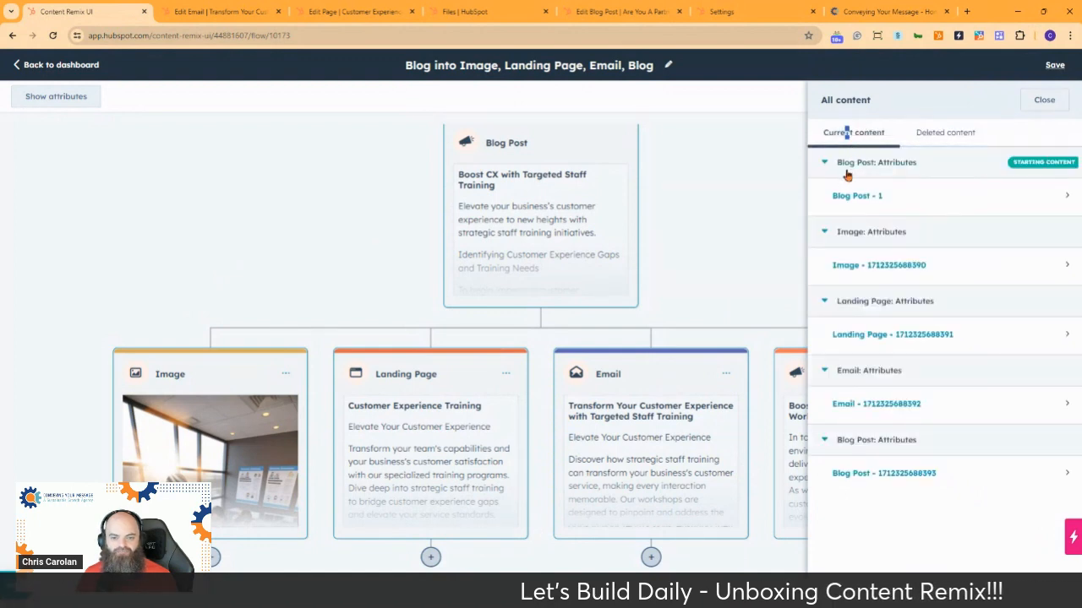
{"action": "left_click", "coordinate": [1009, 404]}
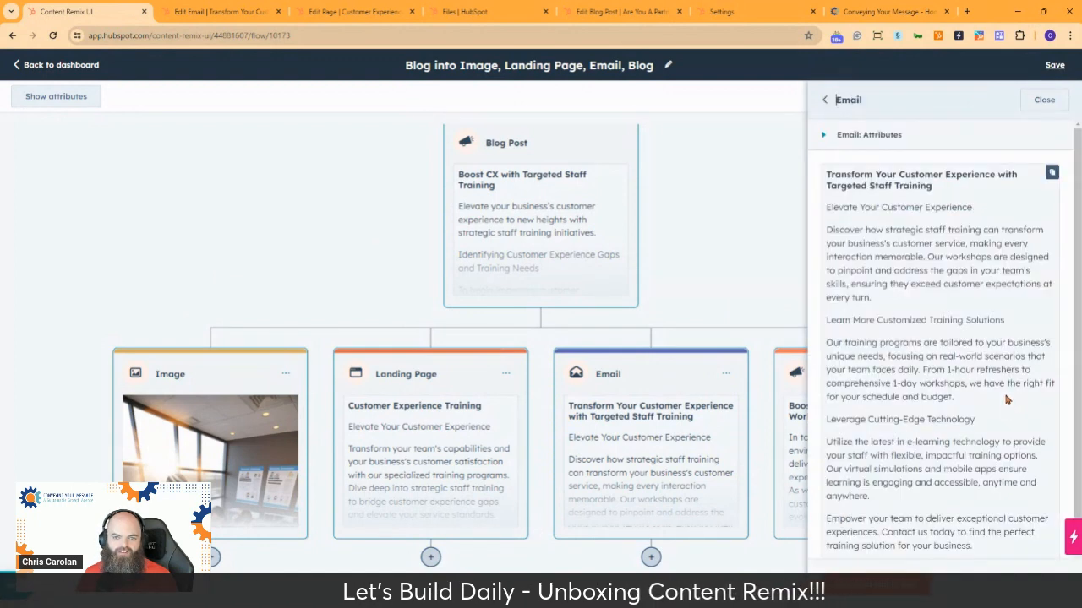
{"action": "left_click", "coordinate": [1046, 101]}
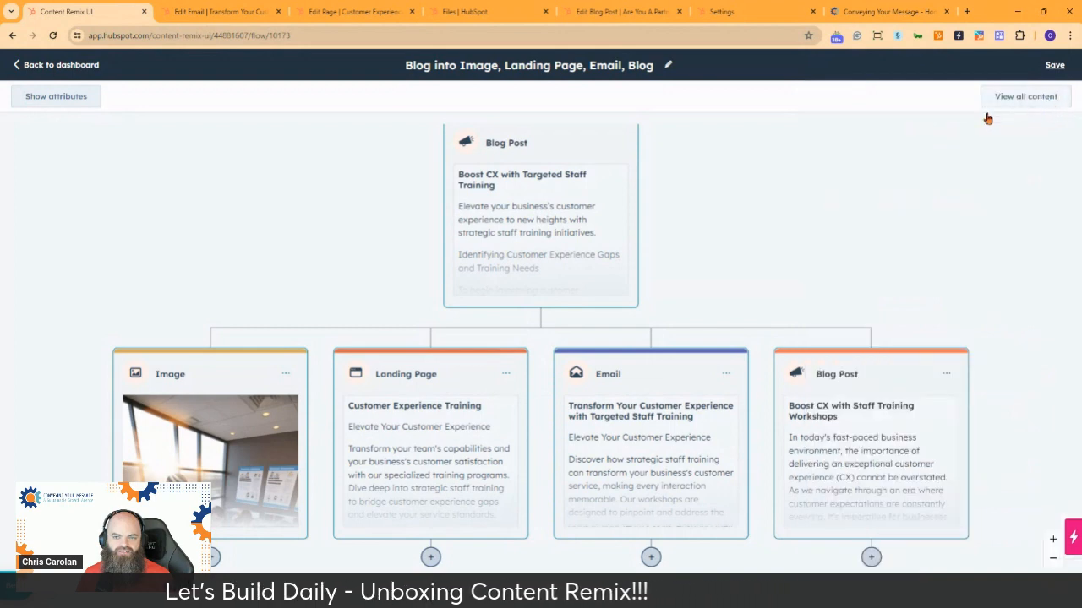
Check the flow's save status, go to the saved remixes and reopen "Remix - 2024-04-05 - 09:04".
{"action": "left_click", "coordinate": [1054, 65]}
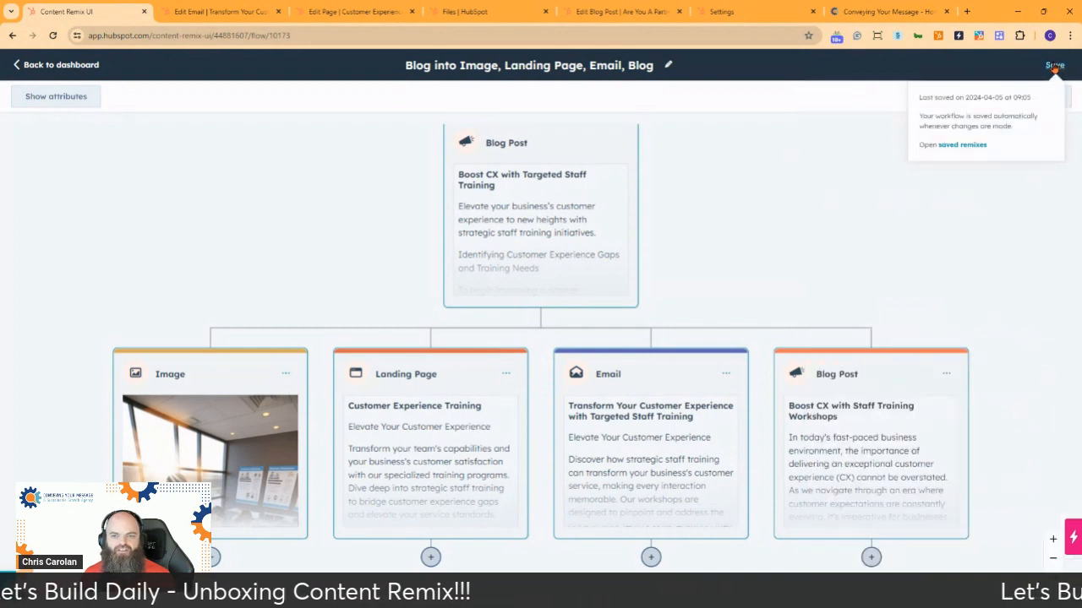
{"action": "left_click", "coordinate": [1053, 65]}
{"action": "left_click", "coordinate": [1056, 67]}
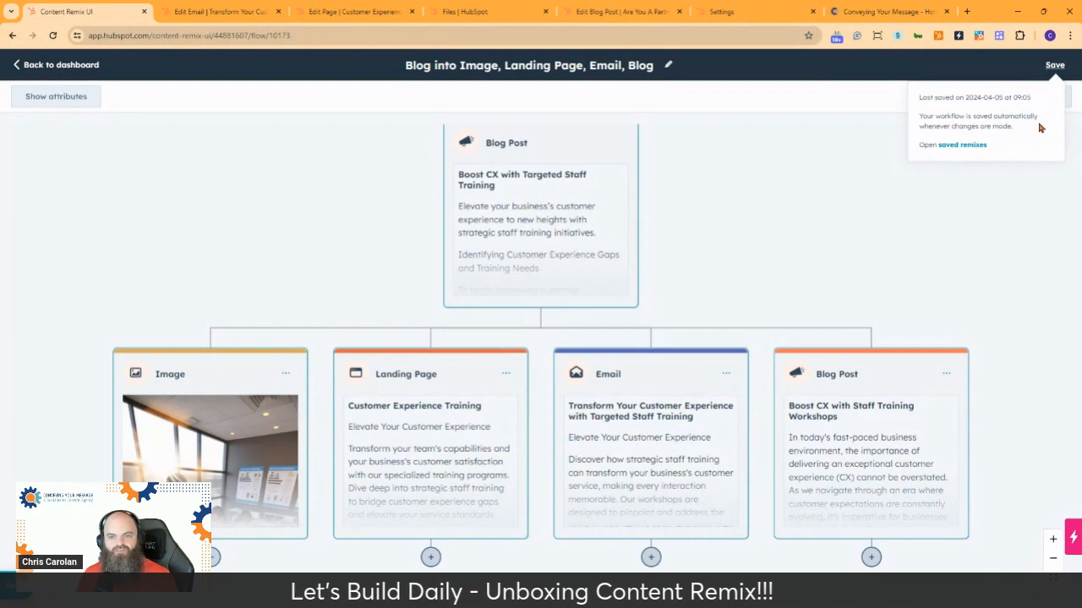
{"action": "left_click", "coordinate": [964, 145]}
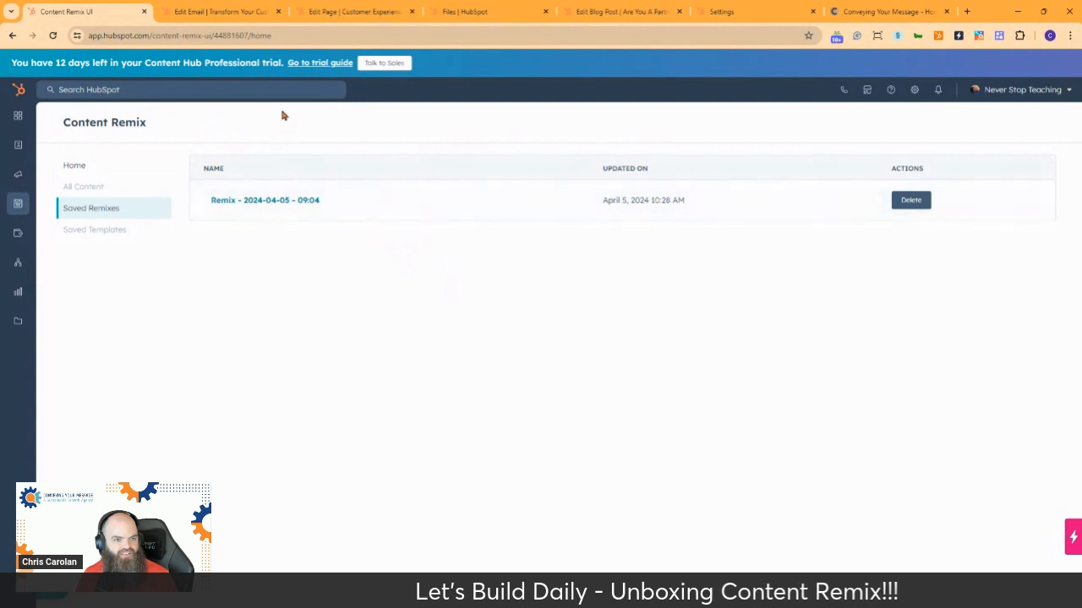
{"action": "left_click", "coordinate": [265, 201]}
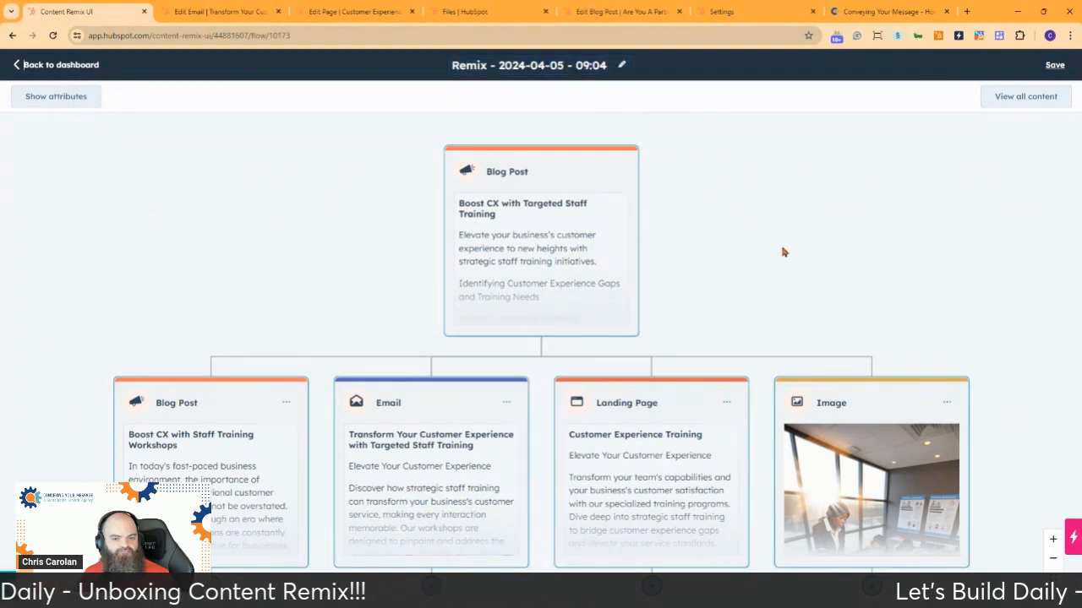
Check the reopened remix's deleted content, review the email among its current content and close the list.
{"action": "left_click", "coordinate": [1045, 97]}
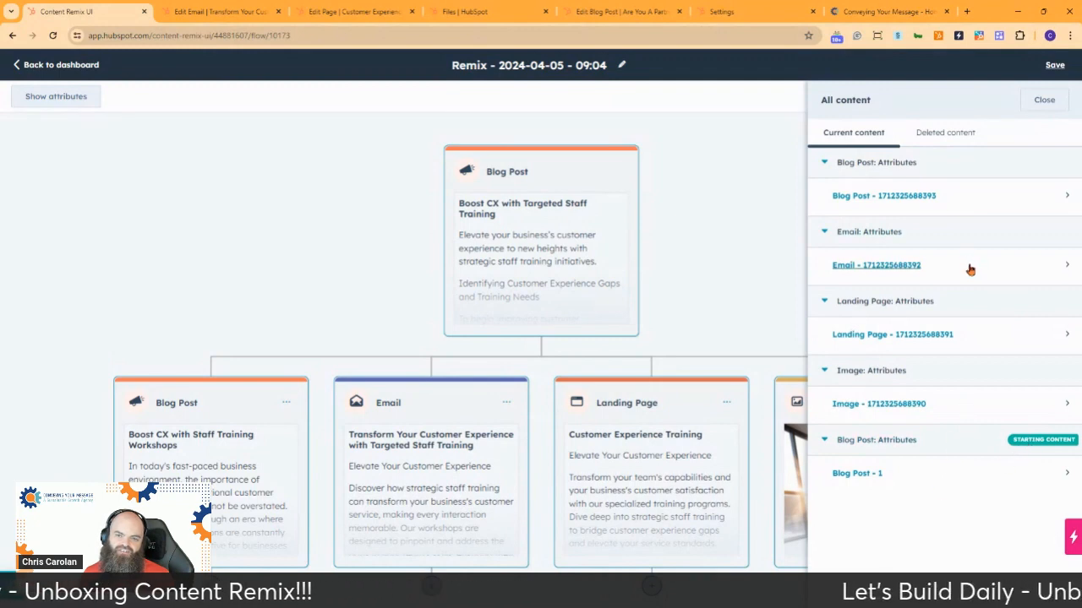
{"action": "left_click", "coordinate": [951, 140]}
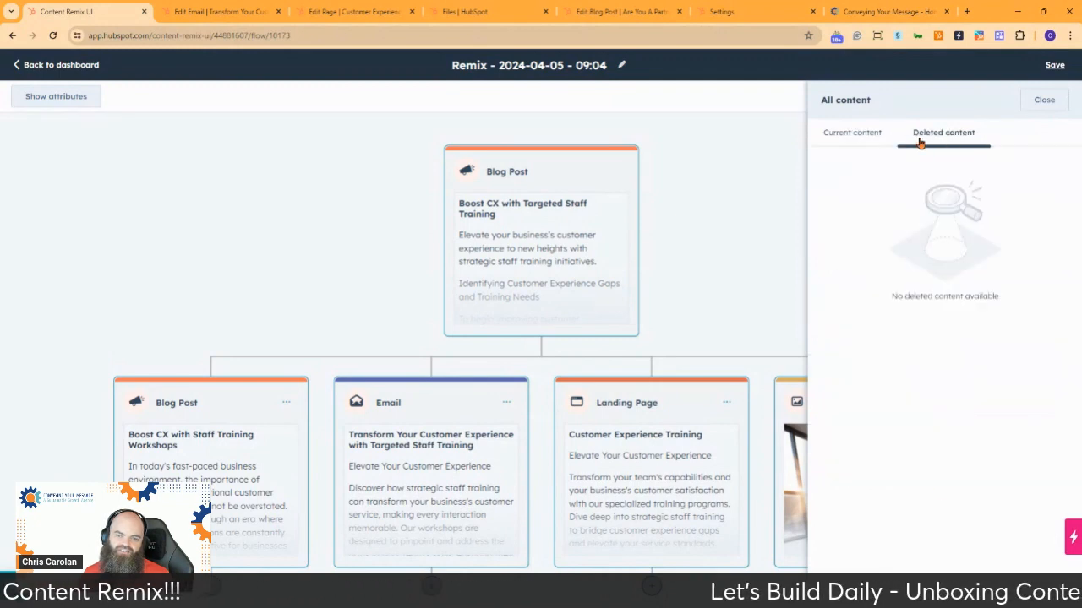
{"action": "left_click", "coordinate": [863, 135]}
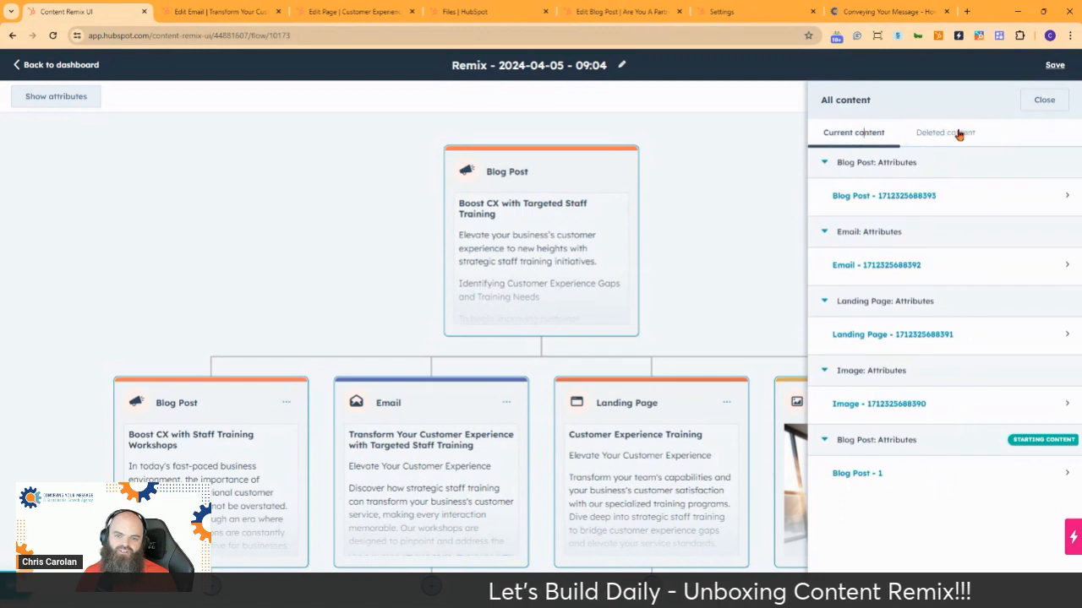
{"action": "left_click", "coordinate": [972, 268]}
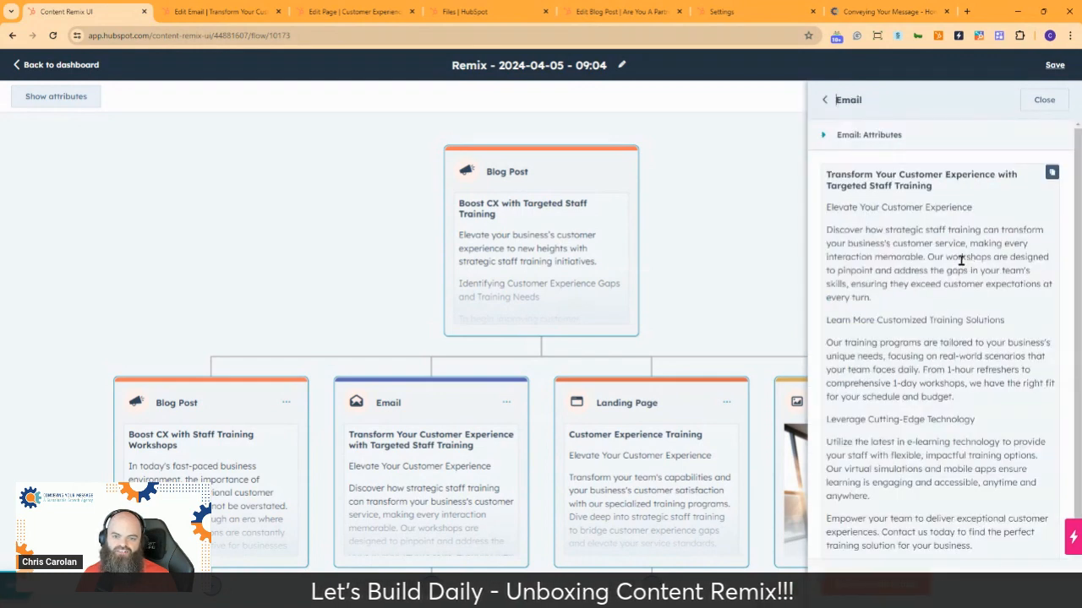
{"action": "scroll", "coordinate": [929, 245], "scroll_direction": "down", "scroll_amount": 1}
{"action": "scroll", "coordinate": [898, 372], "scroll_direction": "up", "scroll_amount": 1}
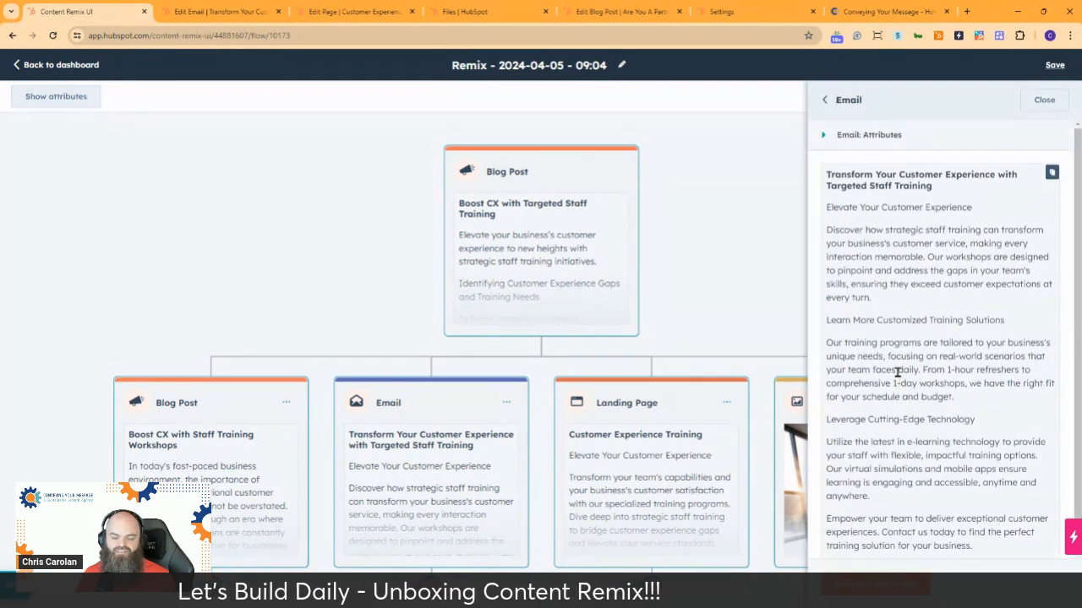
{"action": "left_click", "coordinate": [827, 101]}
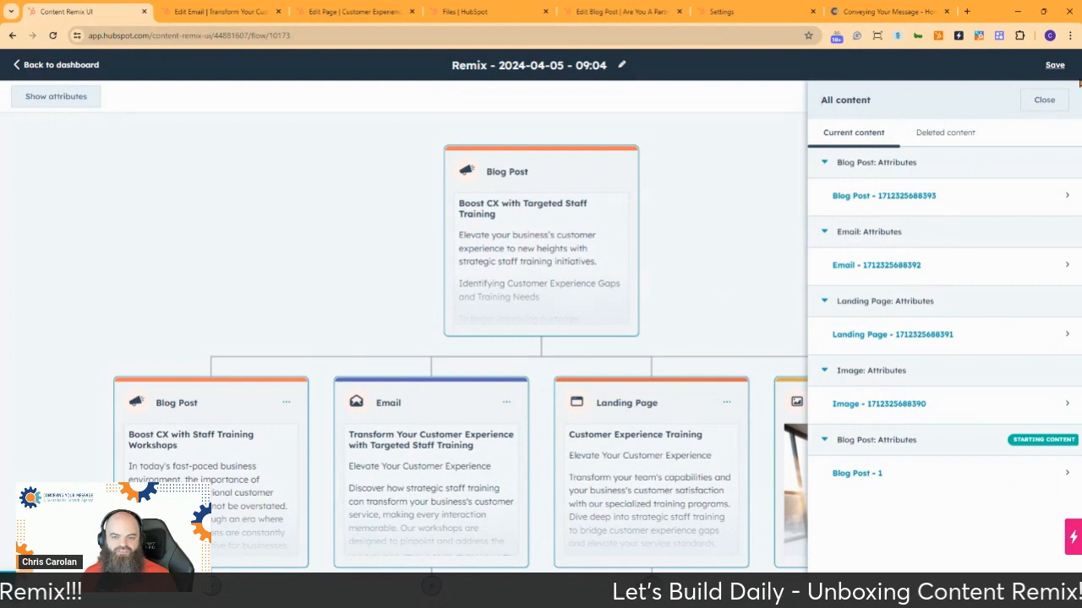
{"action": "left_click", "coordinate": [1054, 100]}
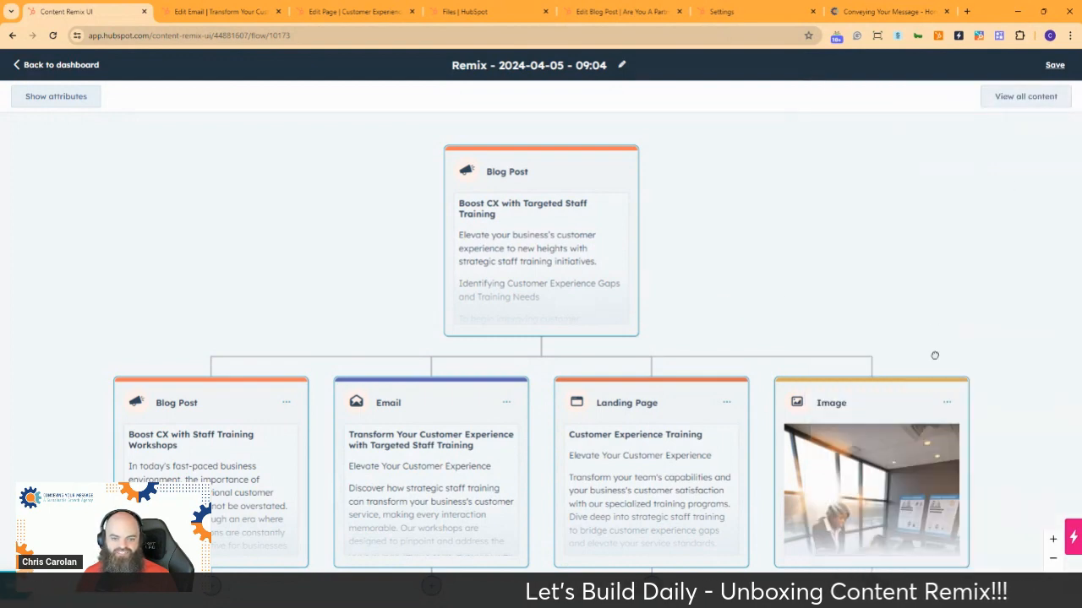
Delete the email from the remix flow and check the deleted and current content lists for it.
{"action": "left_click", "coordinate": [505, 404]}
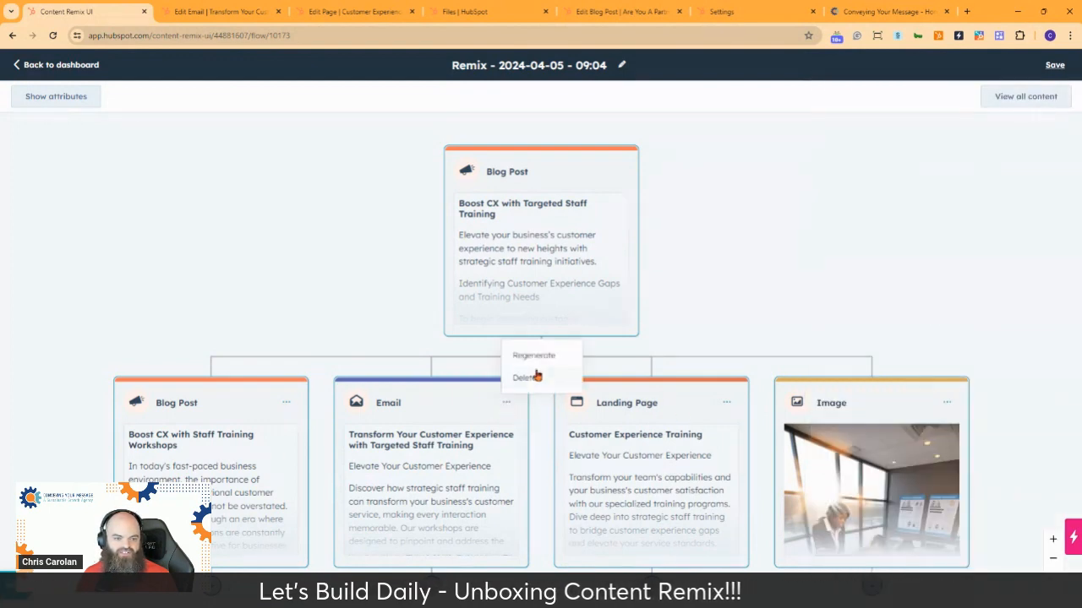
{"action": "left_click", "coordinate": [527, 379]}
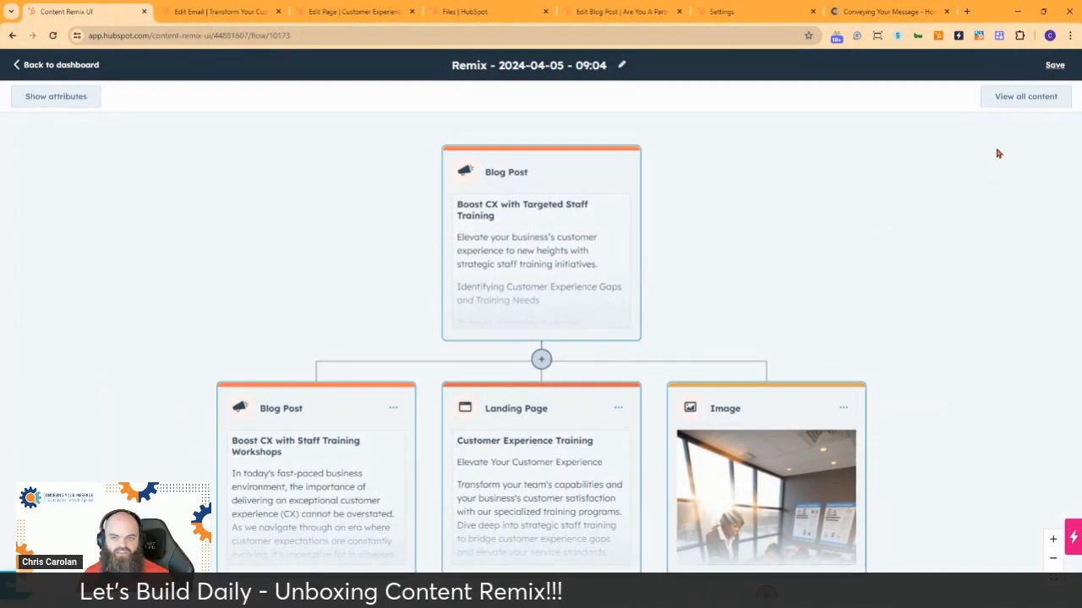
{"action": "left_click", "coordinate": [1037, 97]}
{"action": "left_click", "coordinate": [955, 136]}
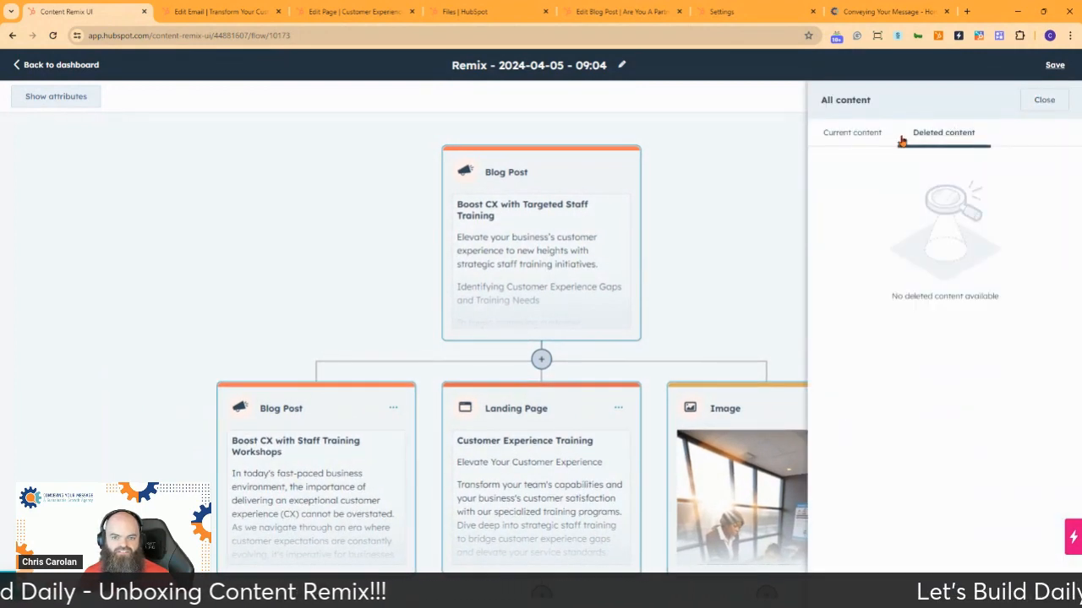
{"action": "left_click", "coordinate": [855, 137]}
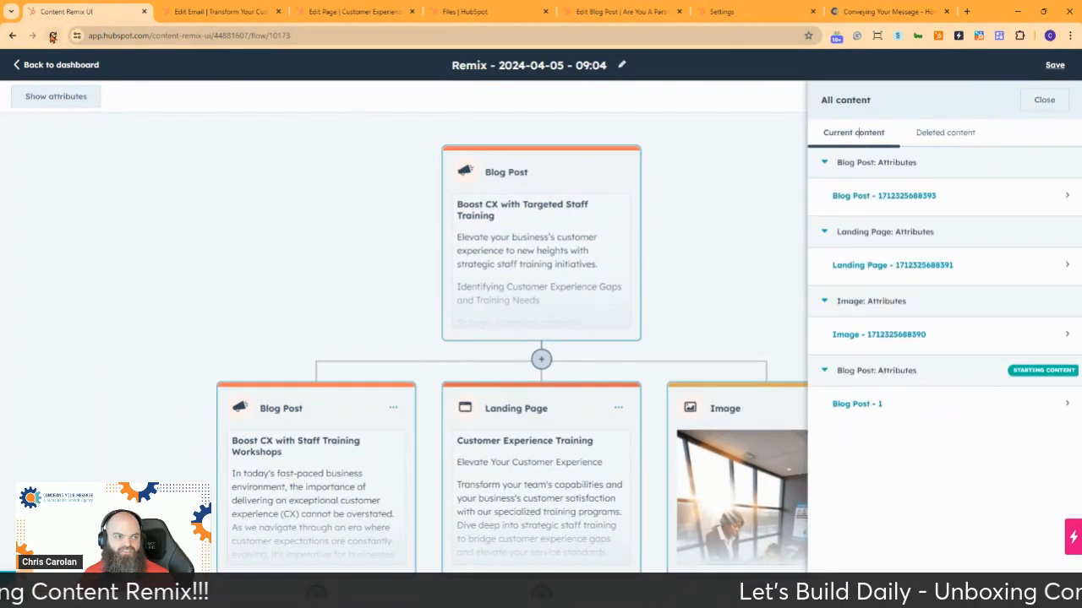
Reload the remix flow, recheck its current and deleted content for the removed email and close the list.
{"action": "left_click", "coordinate": [52, 34]}
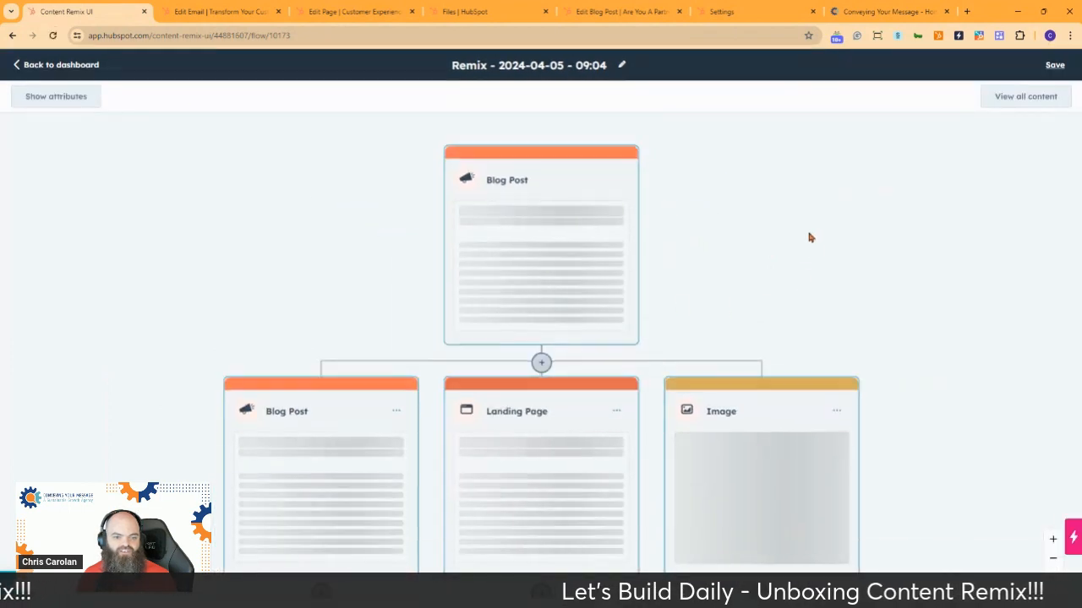
{"action": "scroll", "coordinate": [809, 237], "scroll_direction": "down", "scroll_amount": 1}
{"action": "left_click", "coordinate": [1002, 100]}
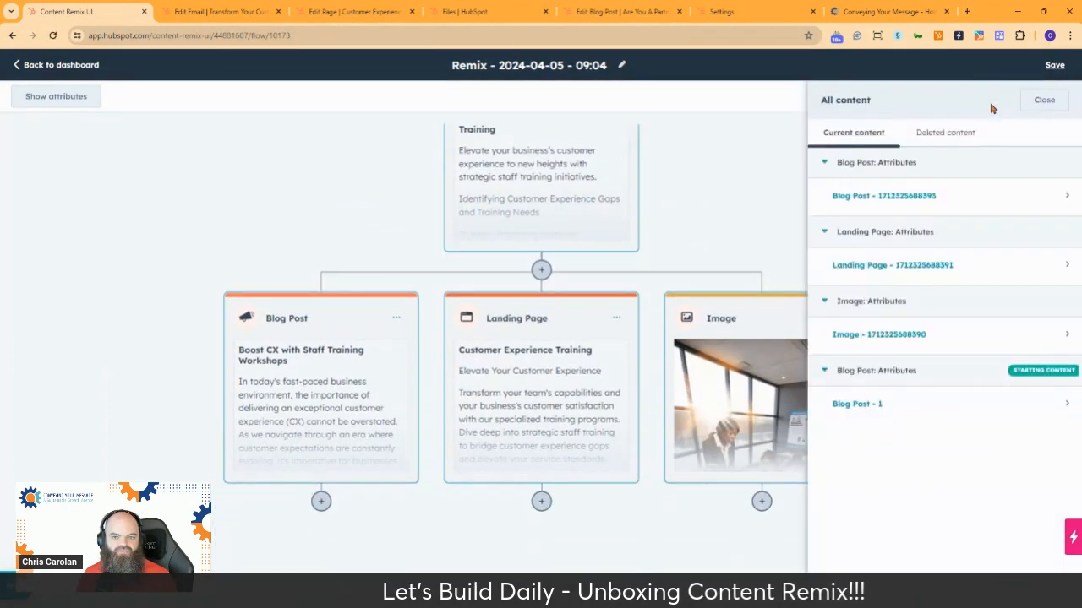
{"action": "left_click", "coordinate": [957, 135]}
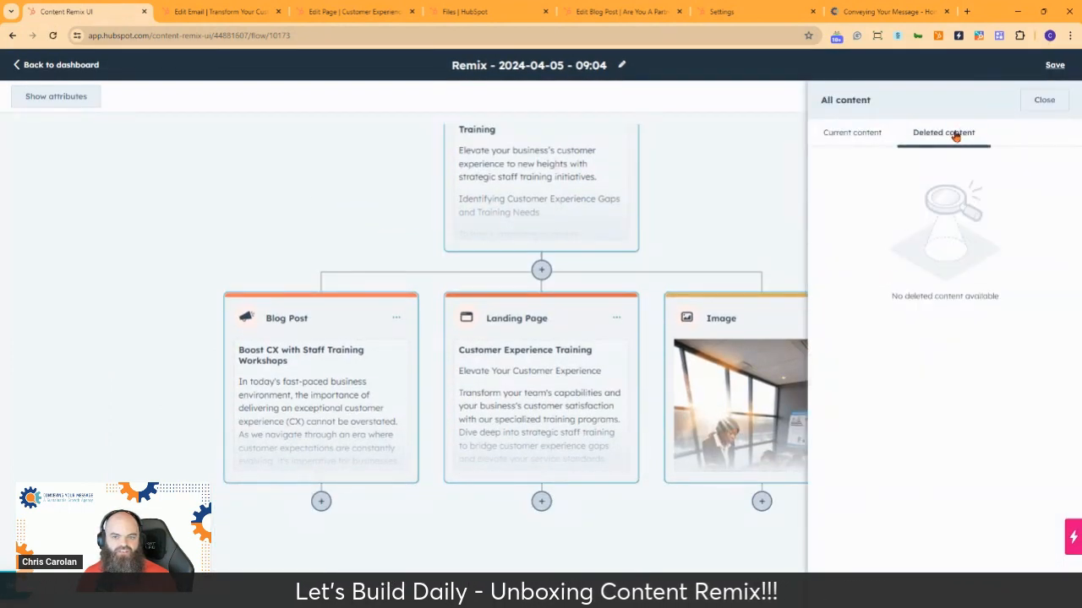
{"action": "left_click", "coordinate": [855, 137]}
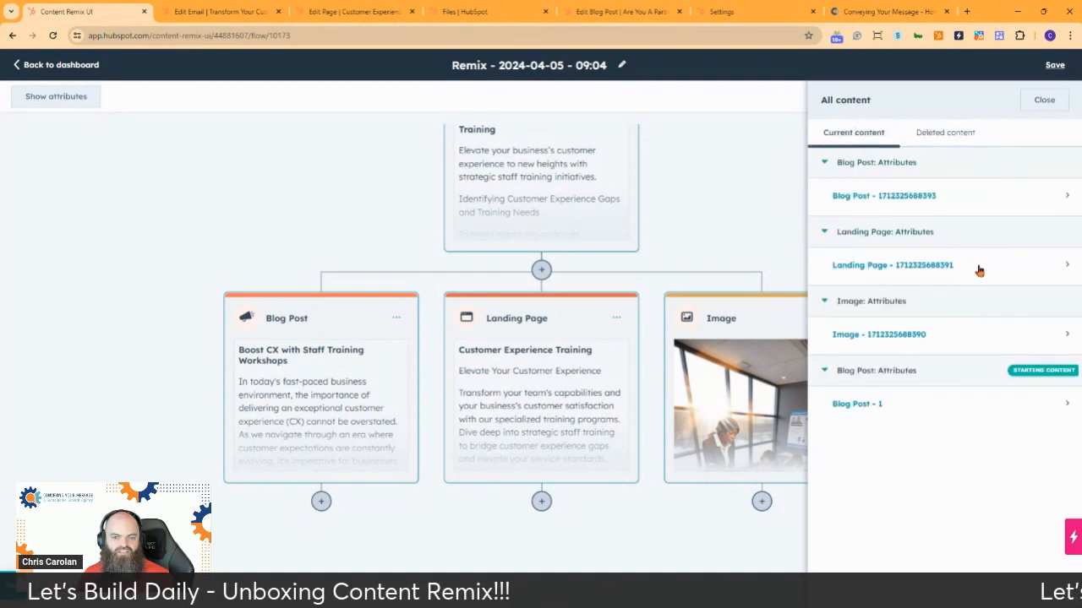
{"action": "left_click", "coordinate": [961, 135]}
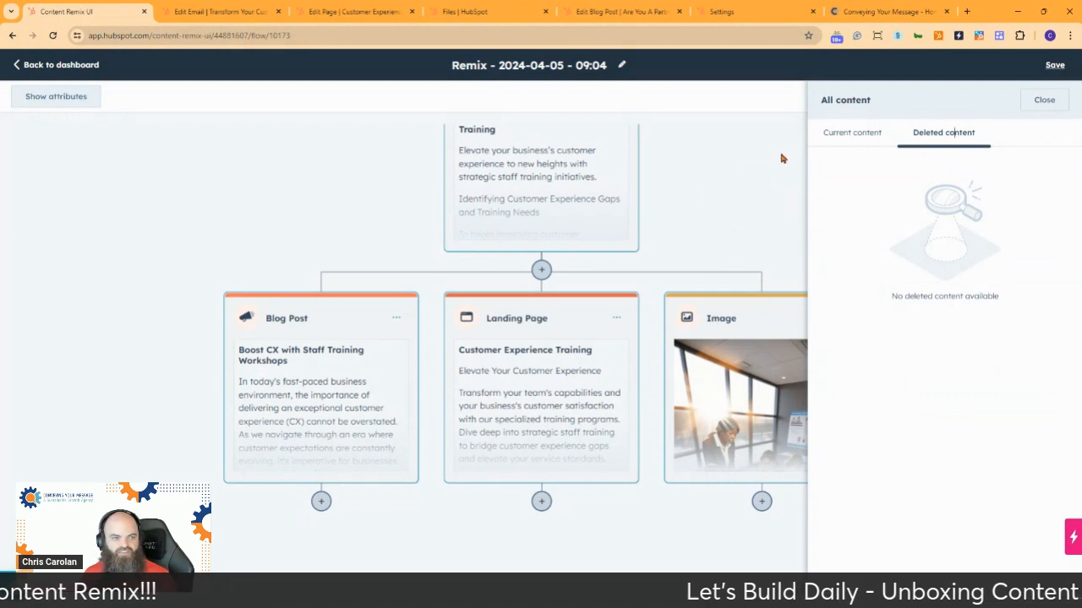
{"action": "left_click", "coordinate": [1048, 99]}
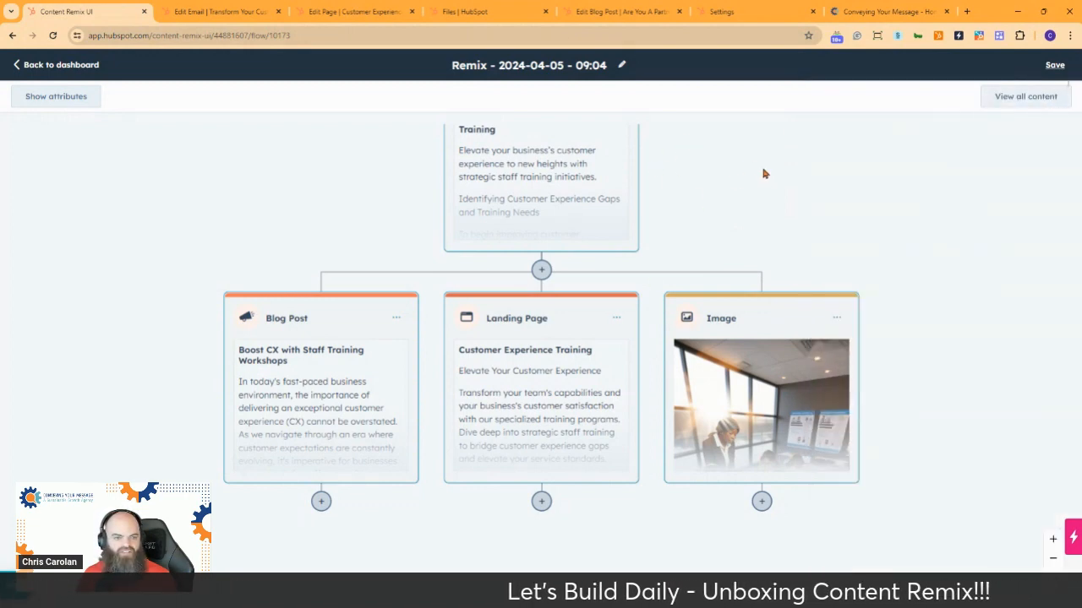
Return to the dashboard, look through the saved remixes and reopen the saved remix from the home page.
{"action": "left_click", "coordinate": [48, 67]}
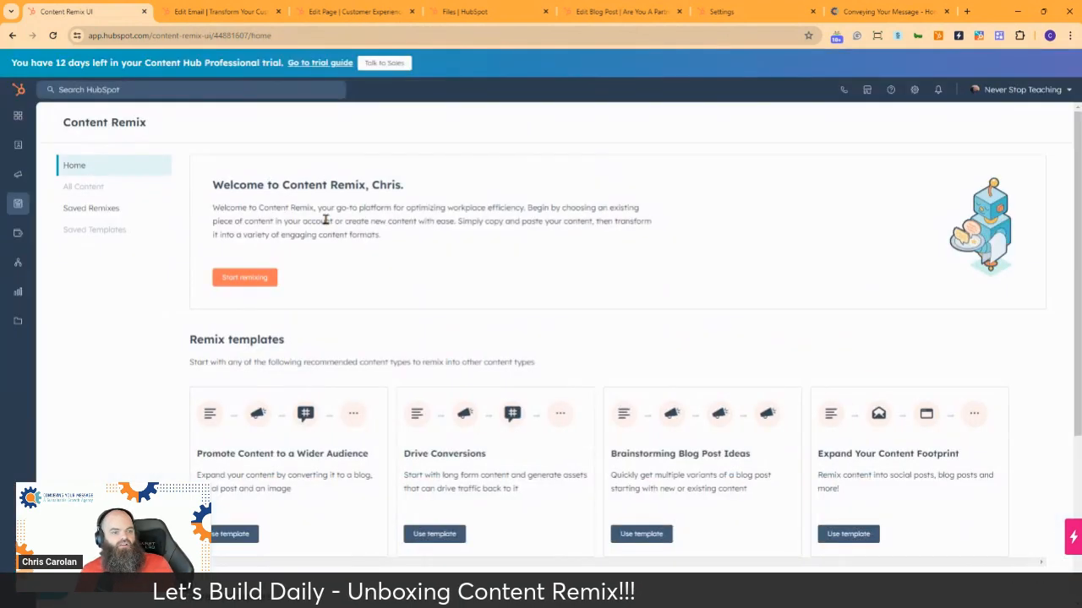
{"action": "left_click", "coordinate": [106, 207]}
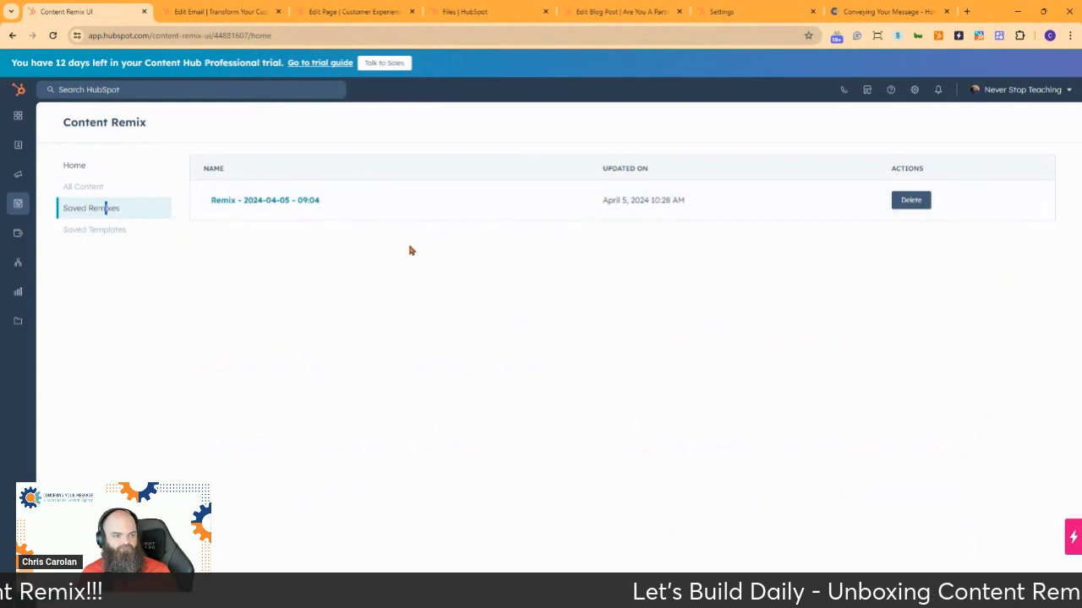
{"action": "left_click", "coordinate": [74, 167]}
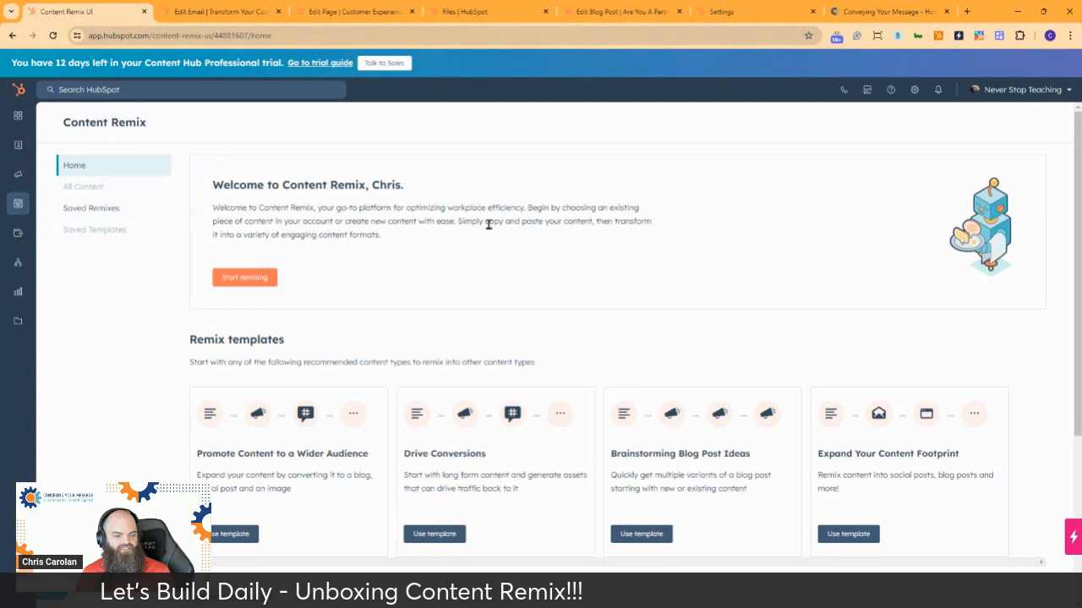
{"action": "scroll", "coordinate": [487, 224], "scroll_direction": "down", "scroll_amount": 3}
{"action": "left_click", "coordinate": [225, 524]}
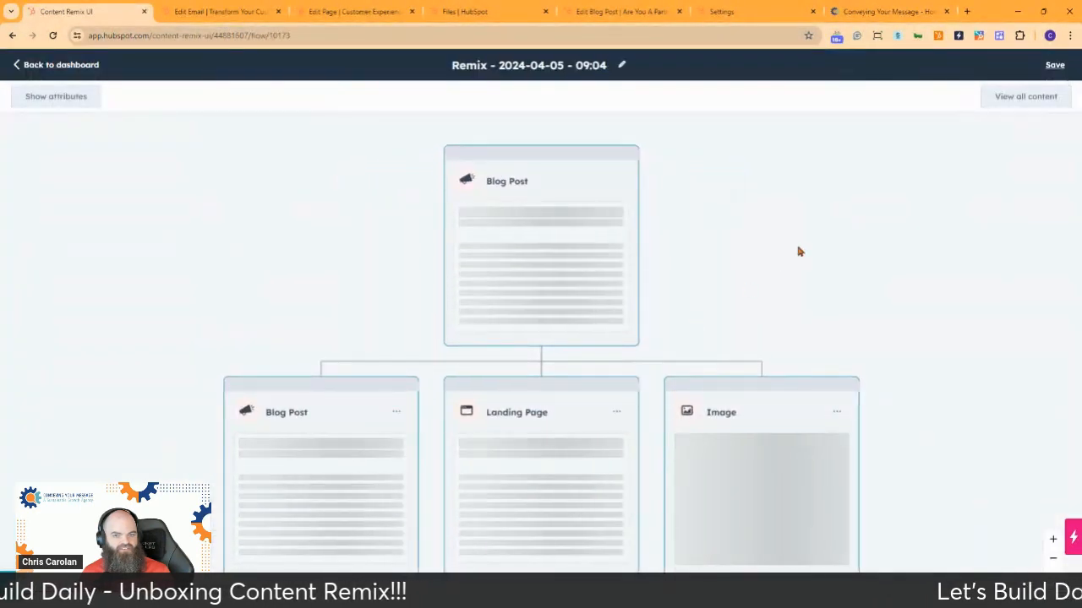
Check the saved remix's deleted content once more and return to its current content.
{"action": "left_click", "coordinate": [1032, 97]}
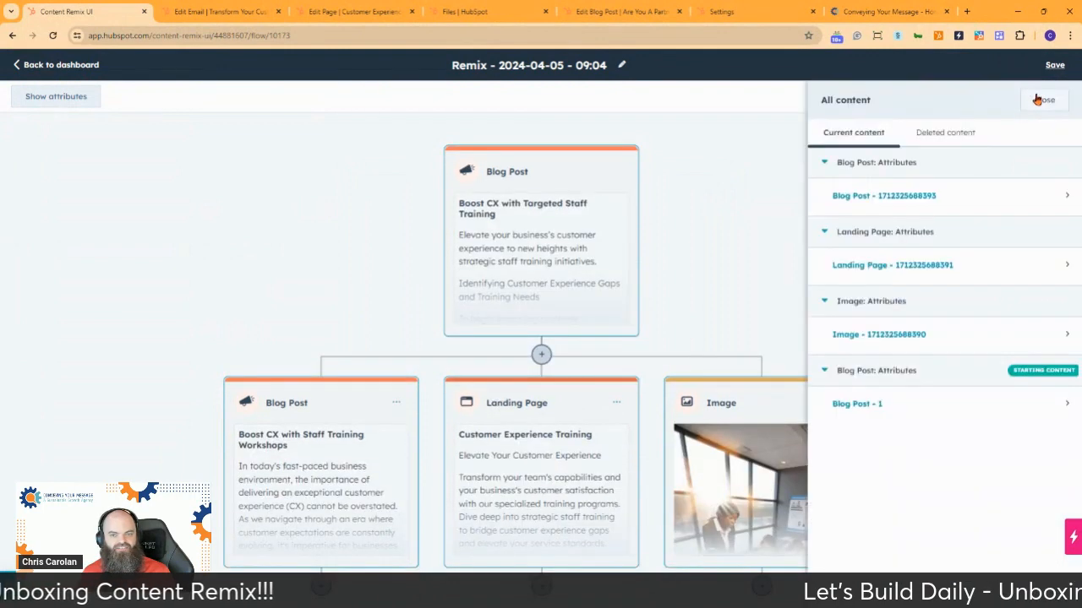
{"action": "left_click", "coordinate": [945, 135]}
{"action": "left_click", "coordinate": [837, 135]}
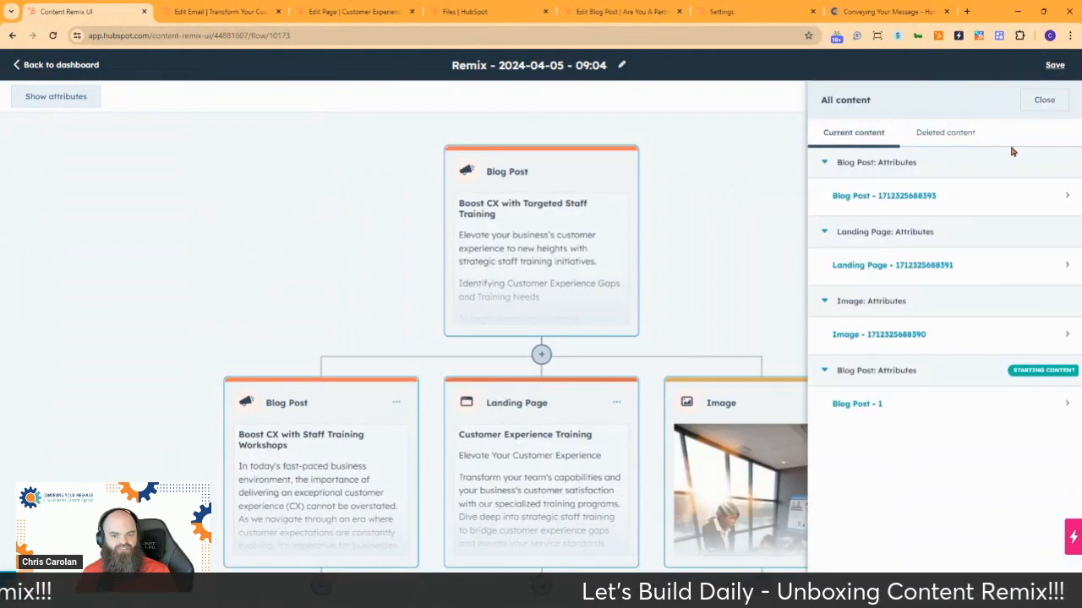
Go back to the dashboard and start a new remix from the "Expand Your Content Footprint" template.
{"action": "left_click", "coordinate": [82, 67]}
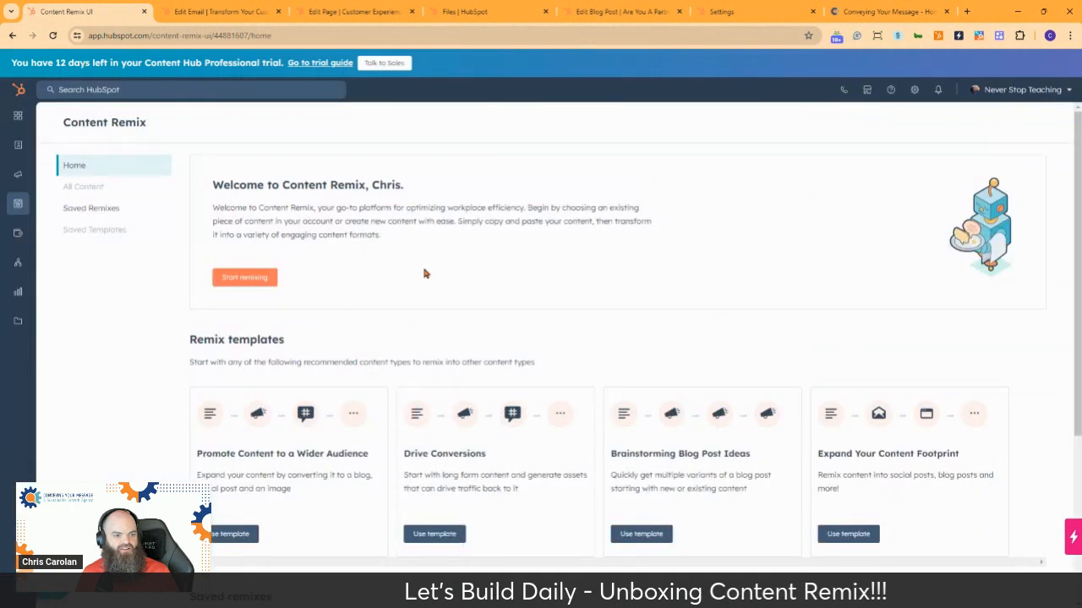
{"action": "scroll", "coordinate": [435, 228], "scroll_direction": "down", "scroll_amount": 3}
{"action": "scroll", "coordinate": [616, 210], "scroll_direction": "up", "scroll_amount": 1}
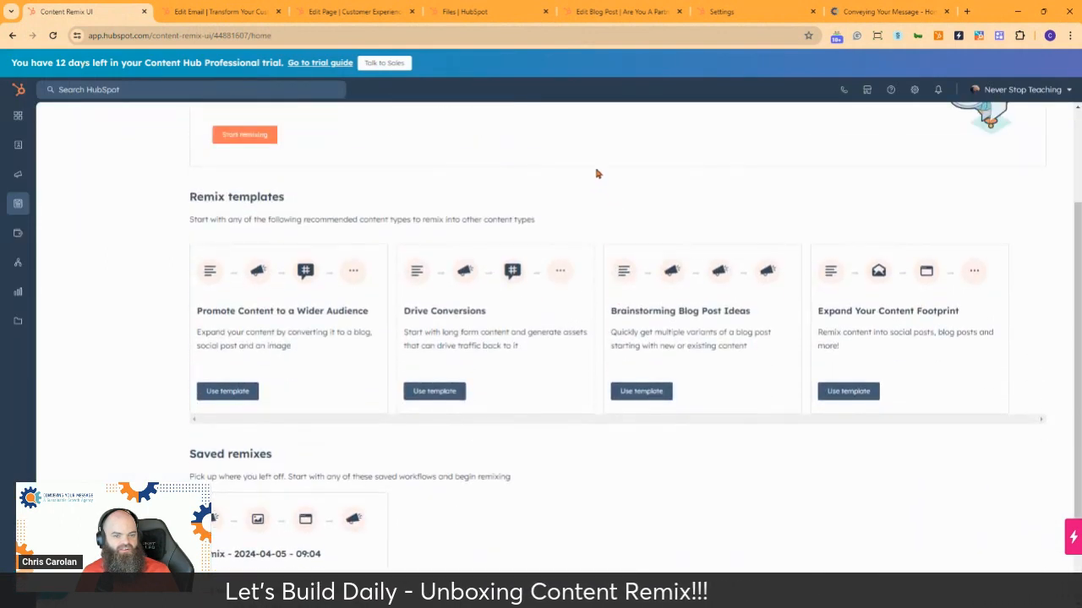
{"action": "left_click", "coordinate": [855, 391]}
Examine the template's flow from the starting content through its email, landing page, blog post, ad, social and image branches.
{"action": "scroll", "coordinate": [776, 269], "scroll_direction": "down", "scroll_amount": 2}
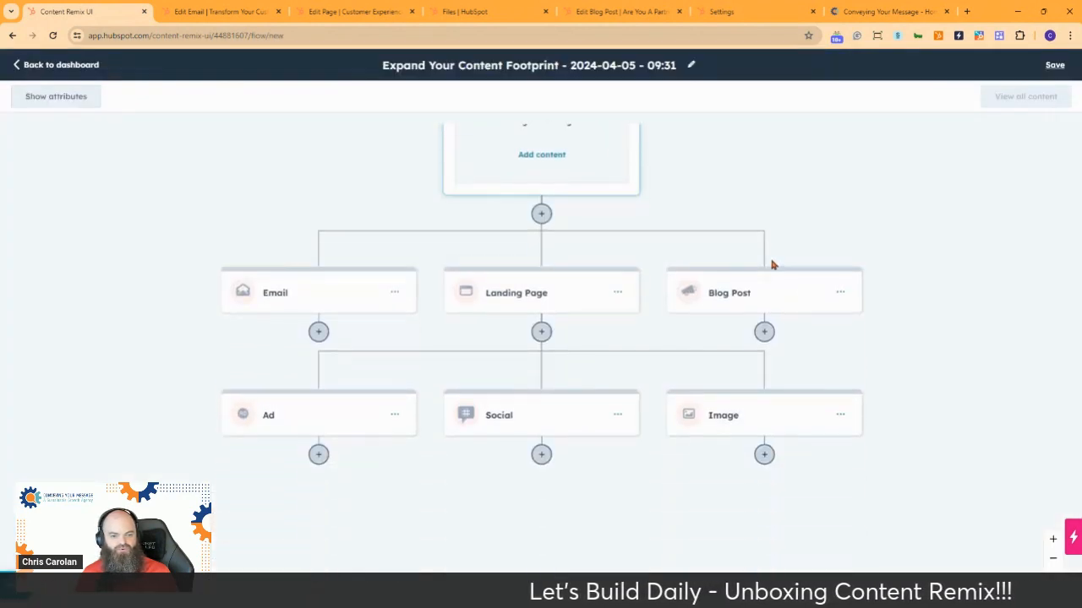
{"action": "scroll", "coordinate": [826, 200], "scroll_direction": "down", "scroll_amount": 1}
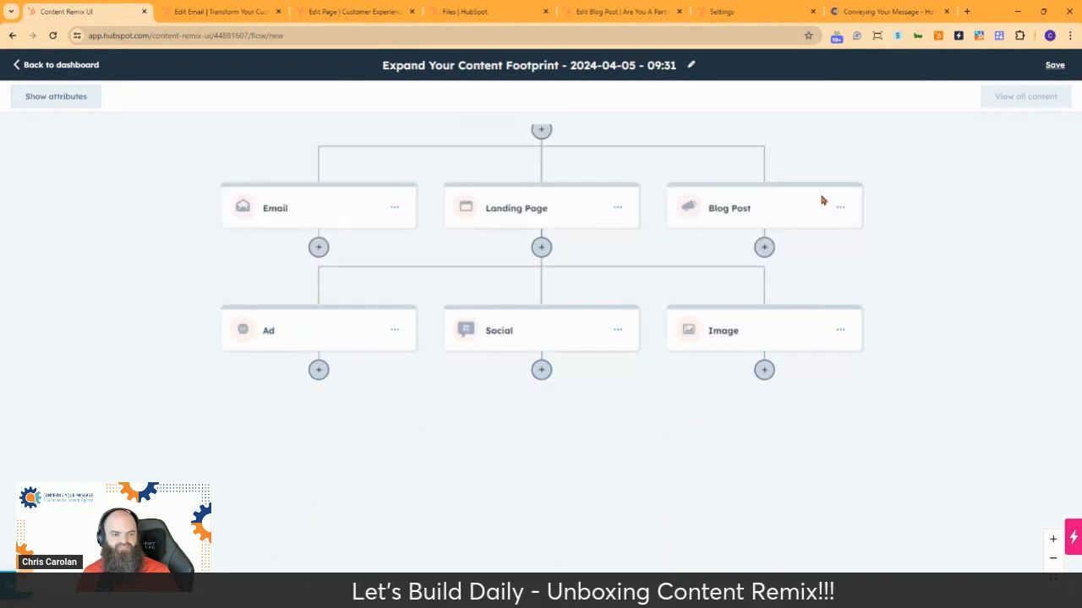
{"action": "scroll", "coordinate": [821, 200], "scroll_direction": "up", "scroll_amount": 4}
{"action": "scroll", "coordinate": [818, 200], "scroll_direction": "down", "scroll_amount": 2}
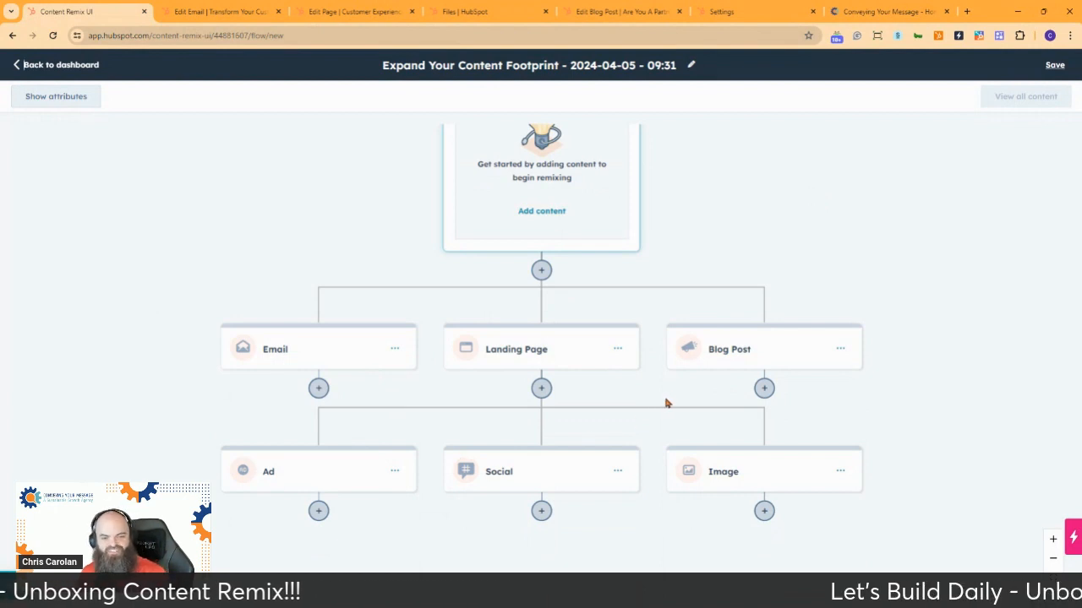
{"action": "scroll", "coordinate": [673, 262], "scroll_direction": "up", "scroll_amount": 3}
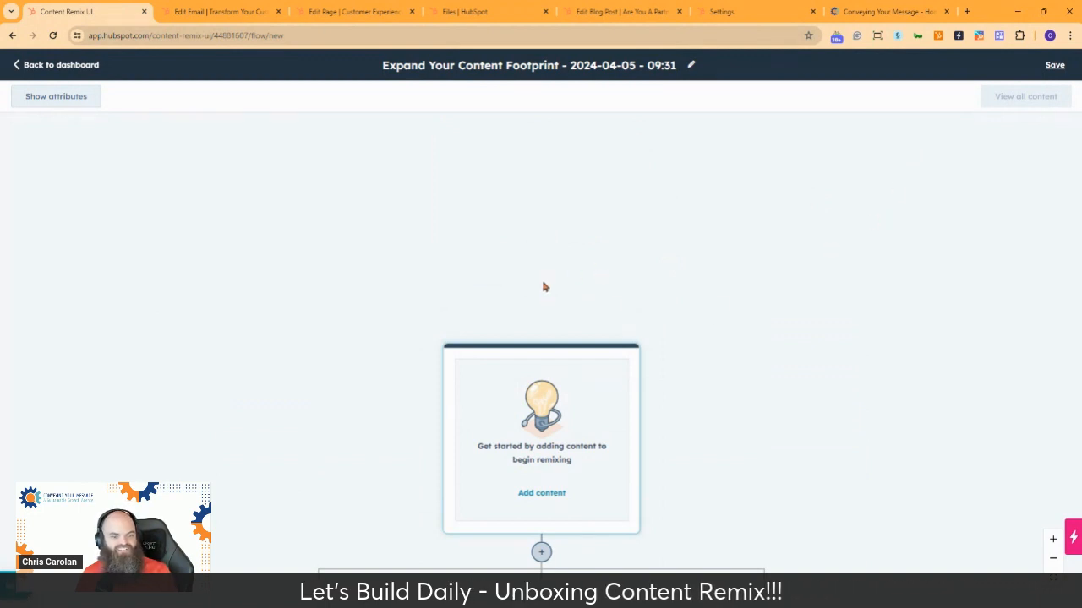
{"action": "scroll", "coordinate": [589, 236], "scroll_direction": "down", "scroll_amount": 2}
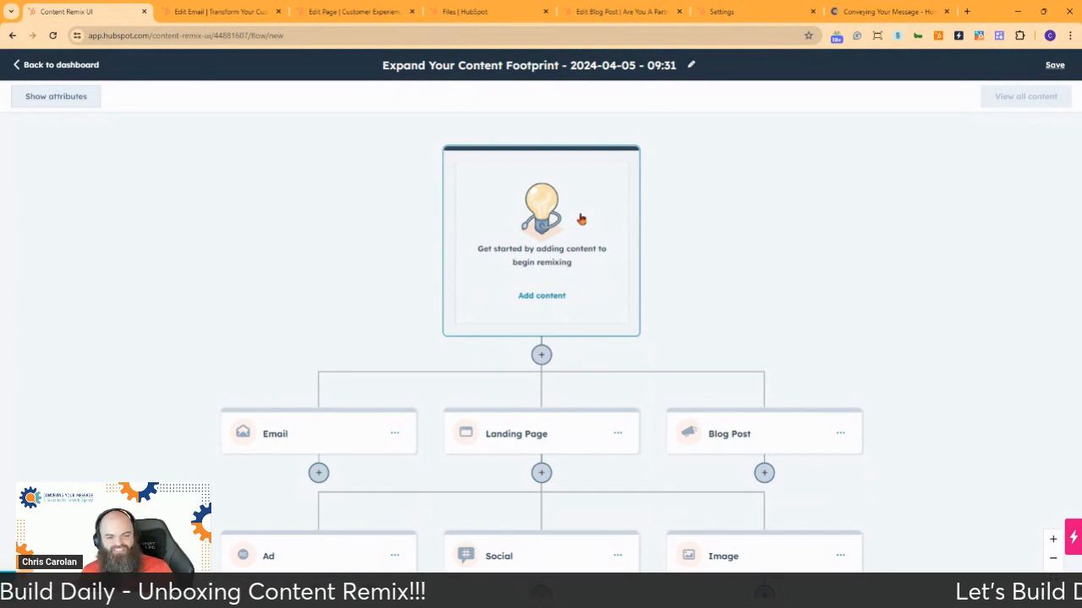
{"action": "scroll", "coordinate": [798, 274], "scroll_direction": "down", "scroll_amount": 1}
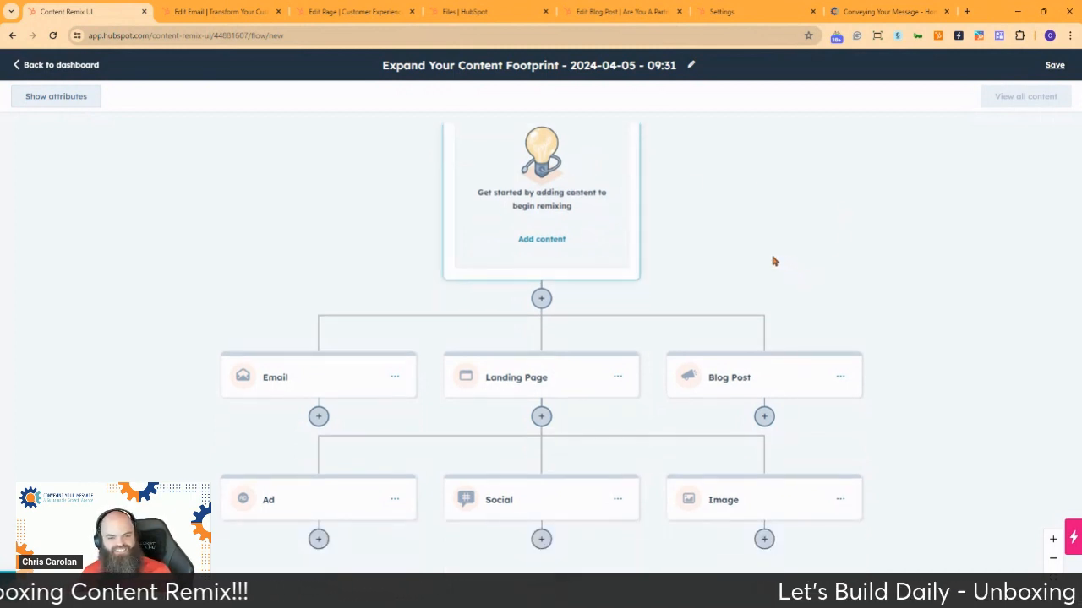
{"action": "scroll", "coordinate": [772, 261], "scroll_direction": "up", "scroll_amount": 1}
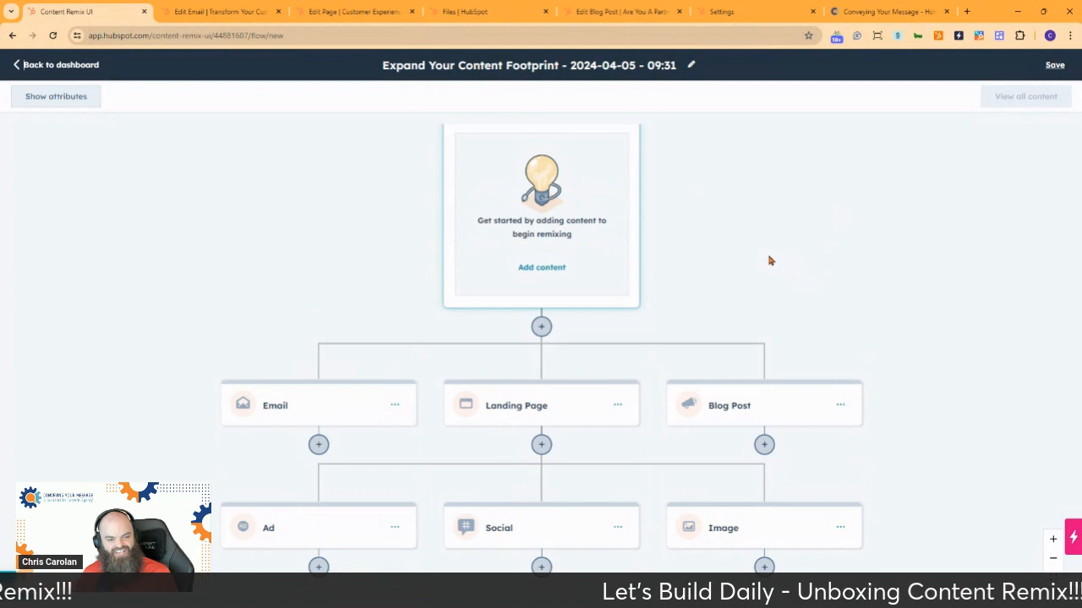